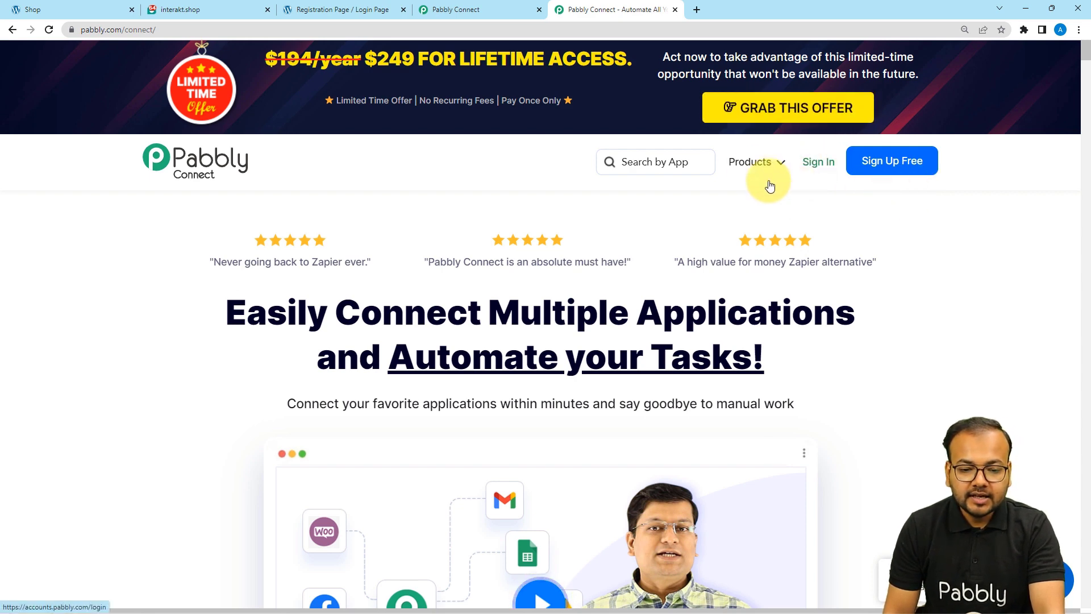
- Create a Pabbly Connect workflow named "WooCommerce to WhatsApp Automation"
mouse_move(738, 164)
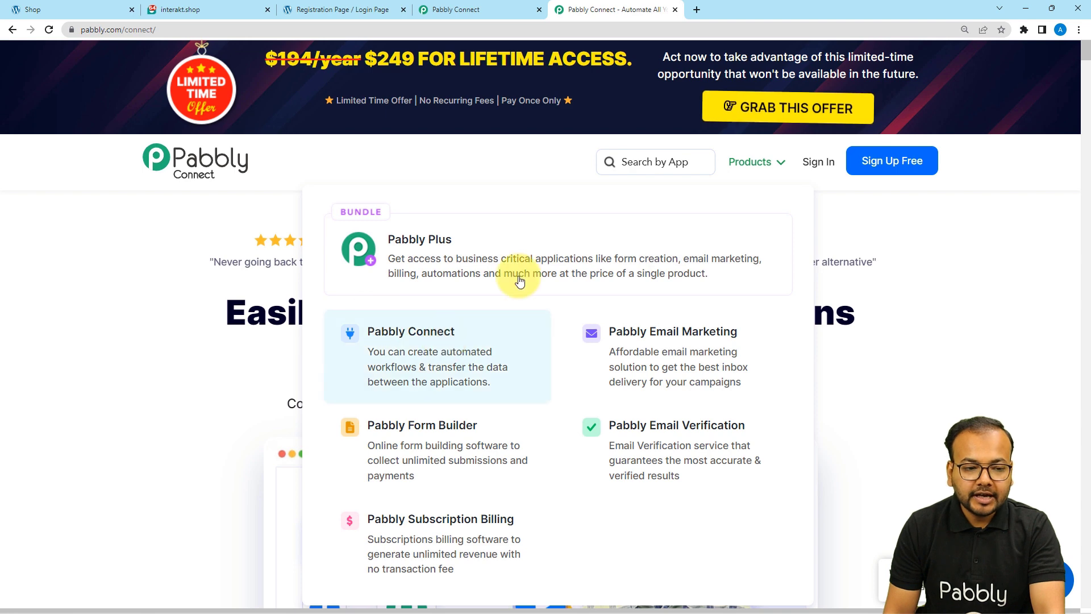
left_click(472, 19)
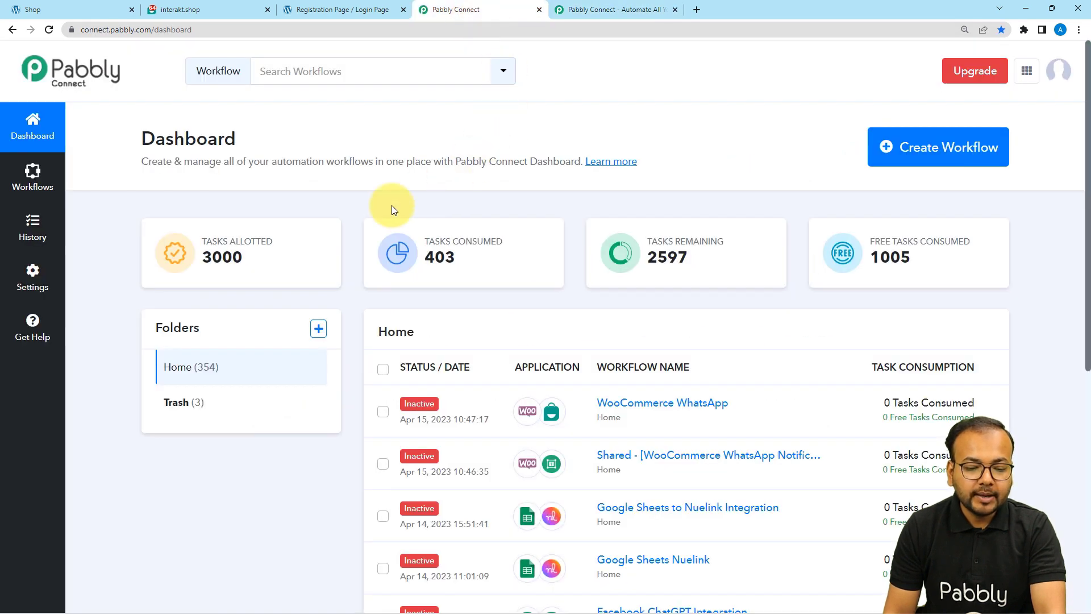
left_click(931, 157)
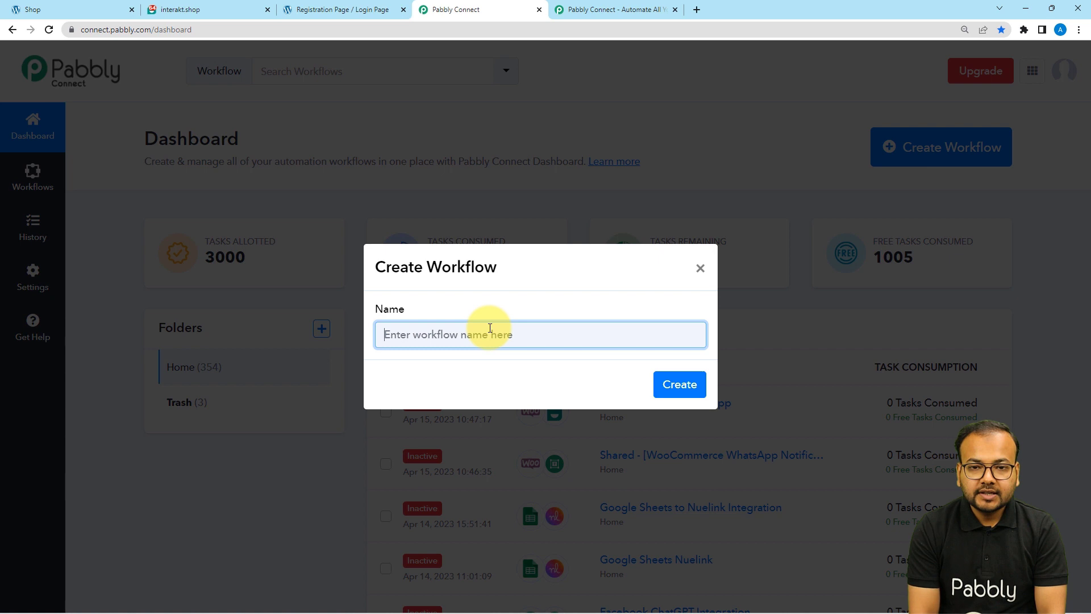
type("WooCommerce to WhatsApp Automation")
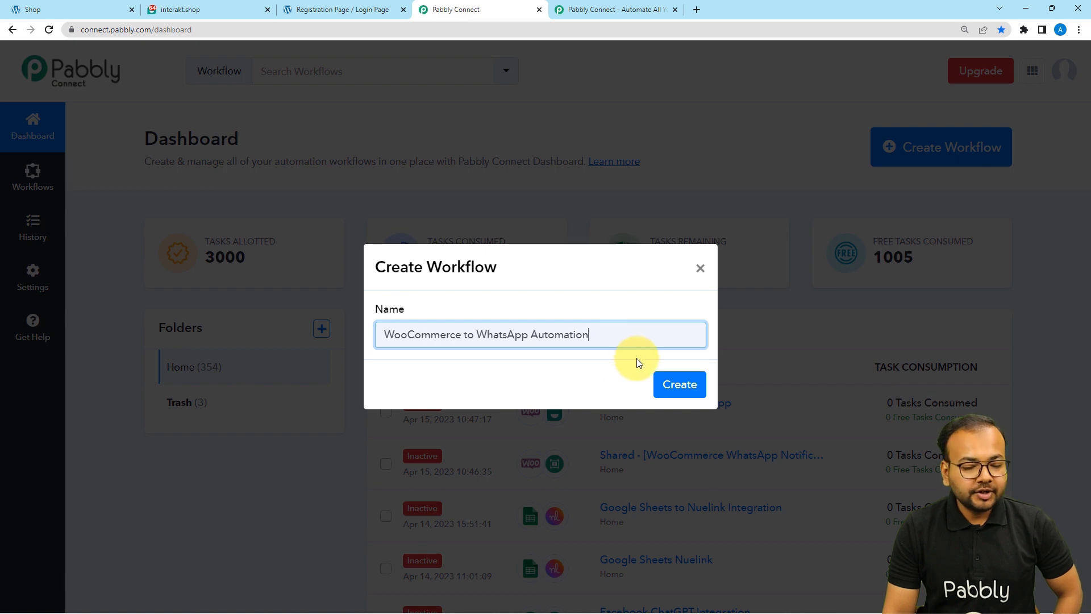
left_click(685, 384)
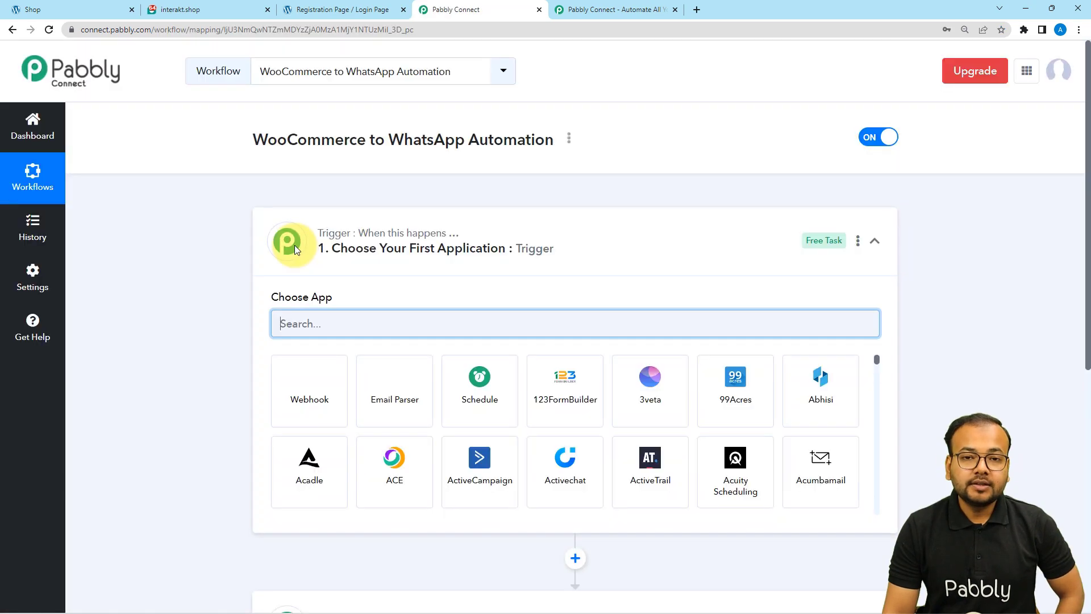
- Examine the workflow's trigger and action sections and the applications offered in each
left_click(295, 246)
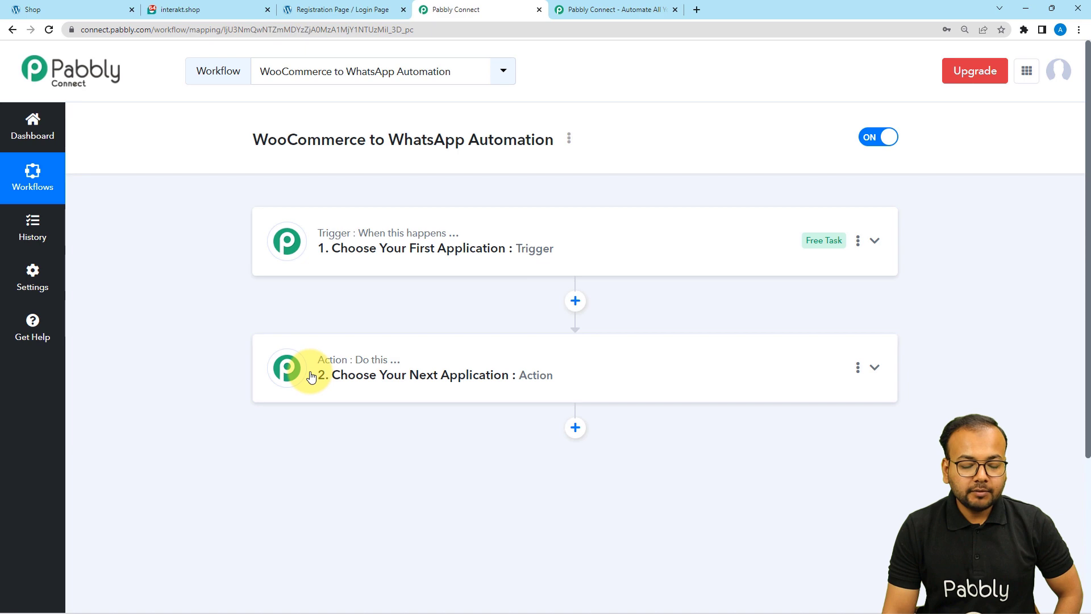
mouse_move(318, 242)
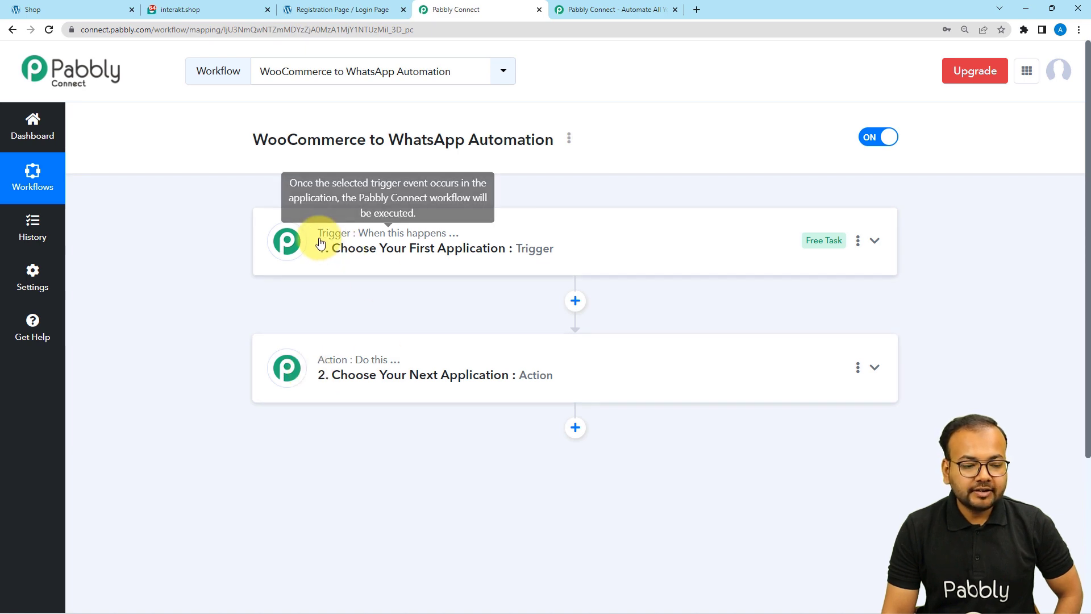
left_click_drag(321, 234, 356, 243)
scroll(324, 494, "down", 5)
scroll(162, 466, "down", 4)
double_click(332, 390)
scroll(144, 347, "up", 4)
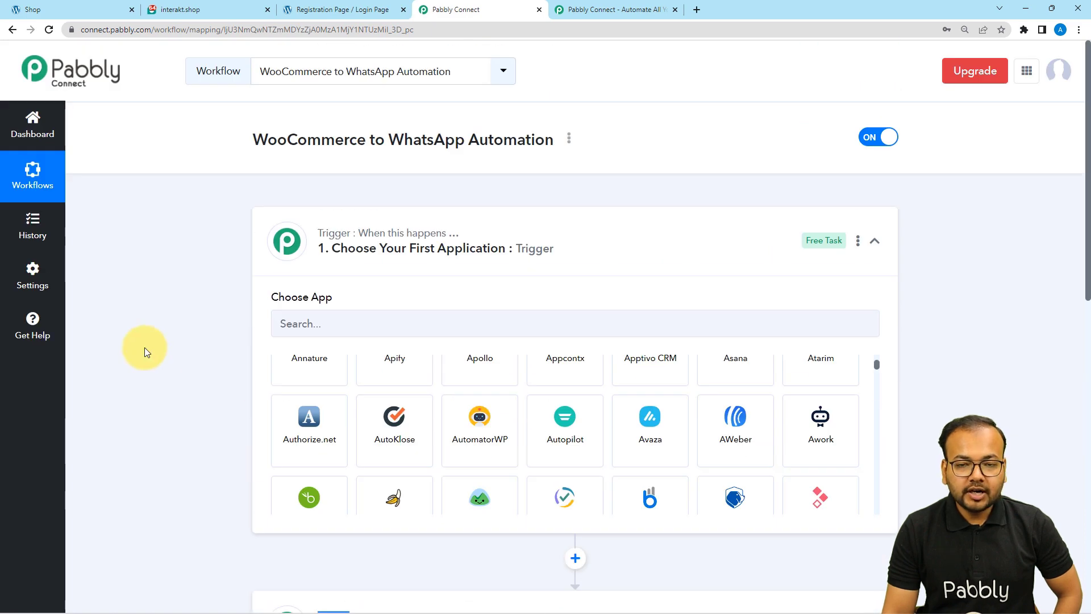
scroll(144, 347, "down", 6)
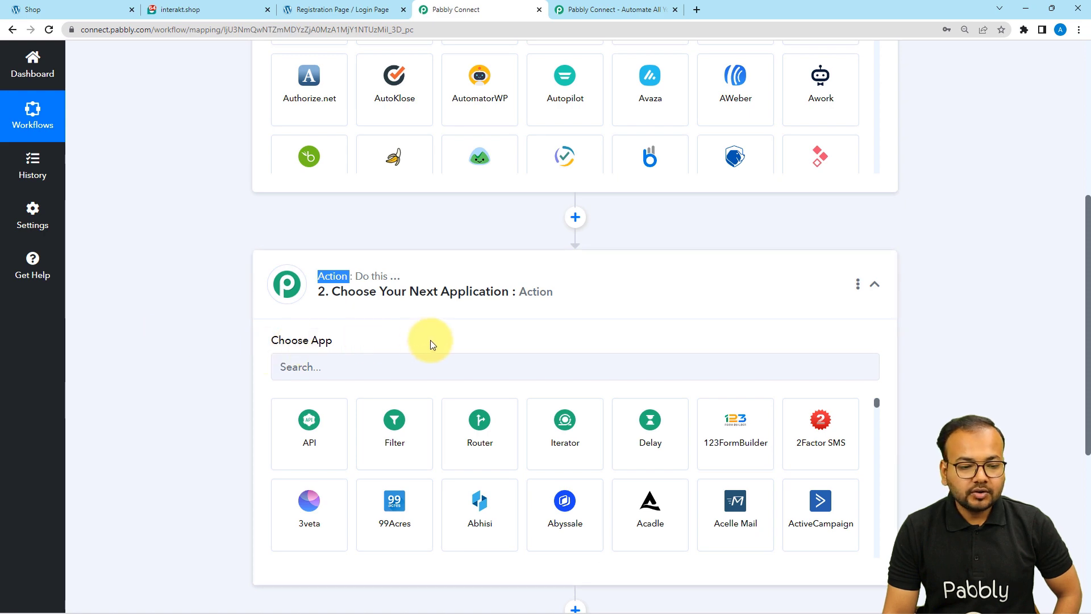
scroll(431, 340, "up", 6)
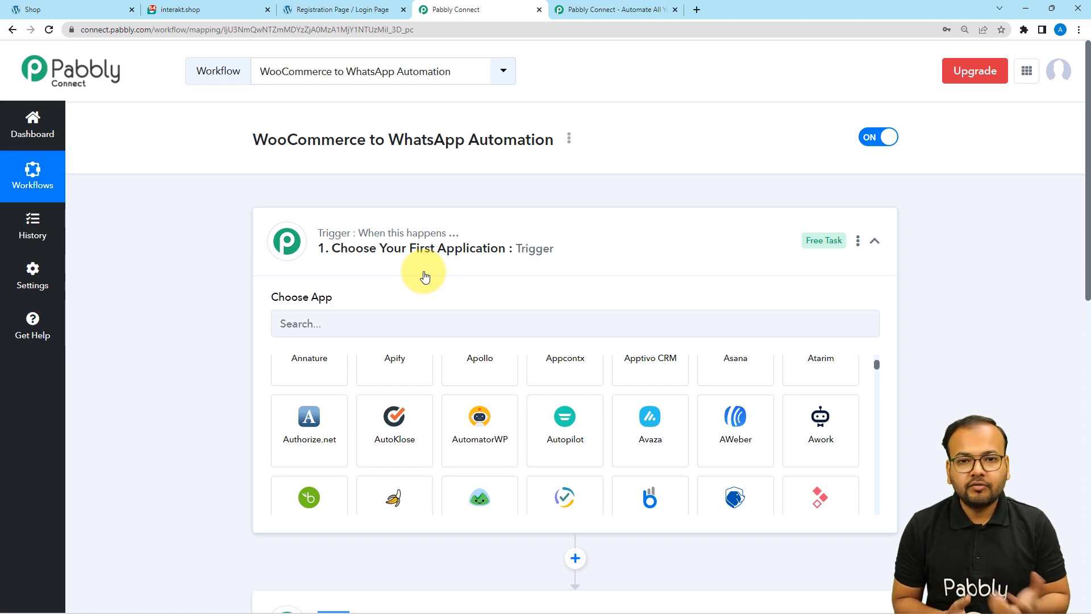
- Set the workflow's trigger application to WooCommerce with the trigger event New Customer Created
scroll(425, 278, "down", 3)
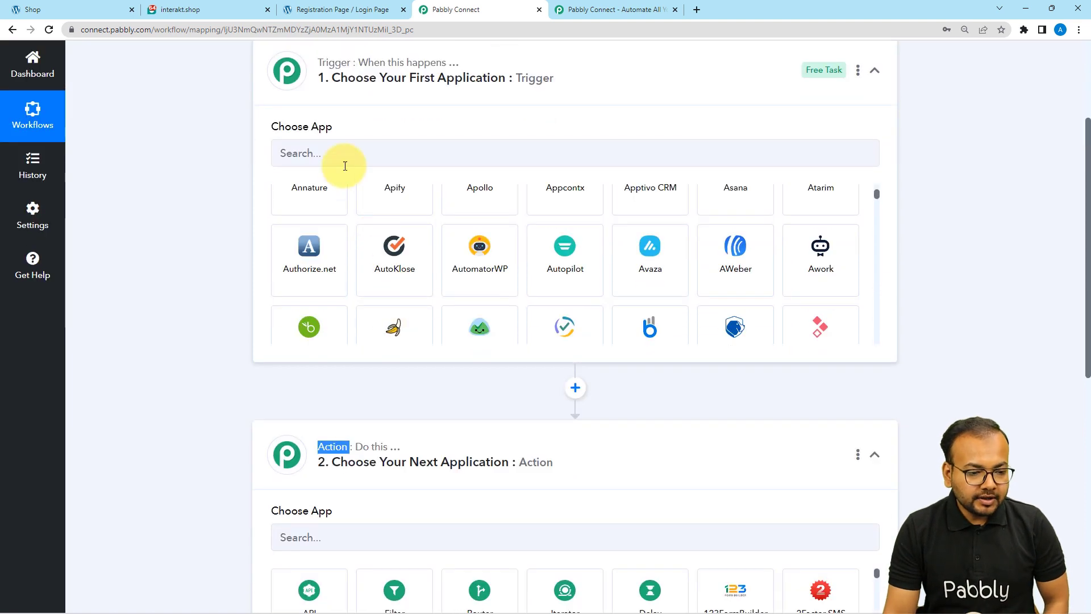
scroll(343, 165, "up", 1)
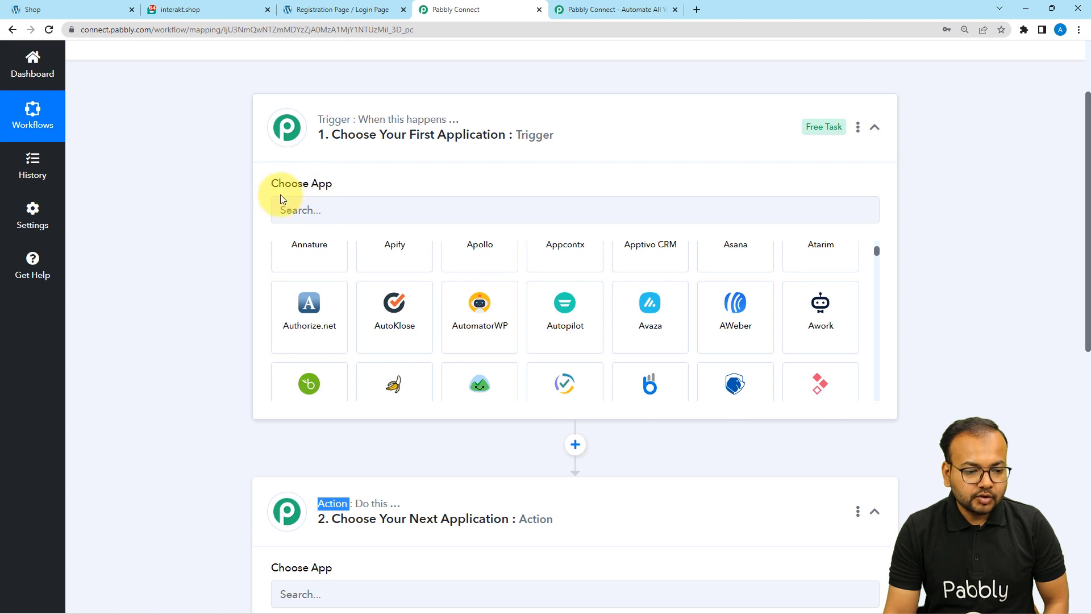
left_click(349, 216)
type("woo")
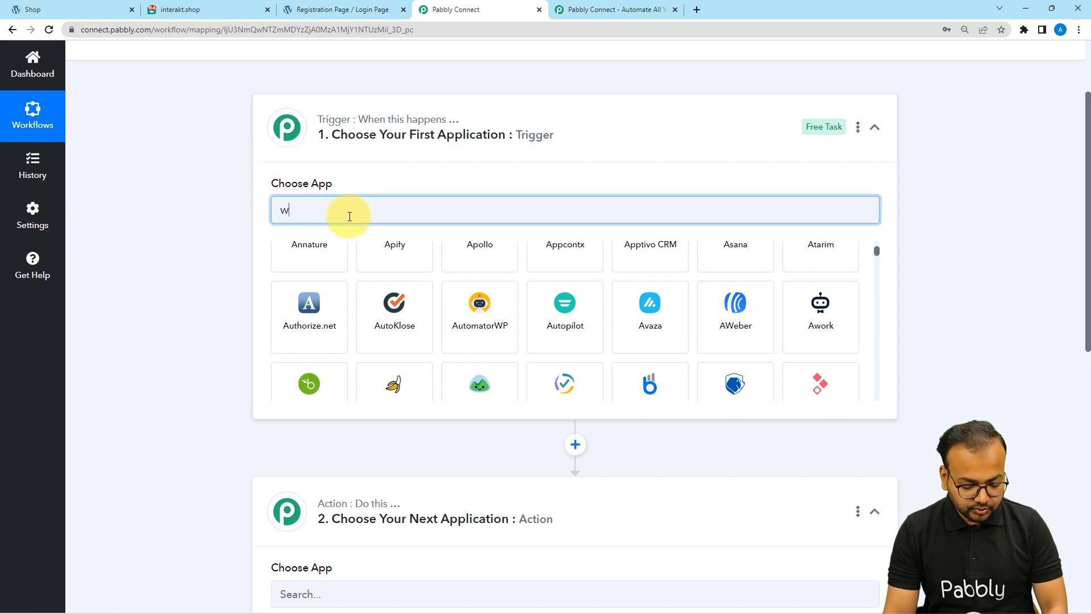
left_click(397, 259)
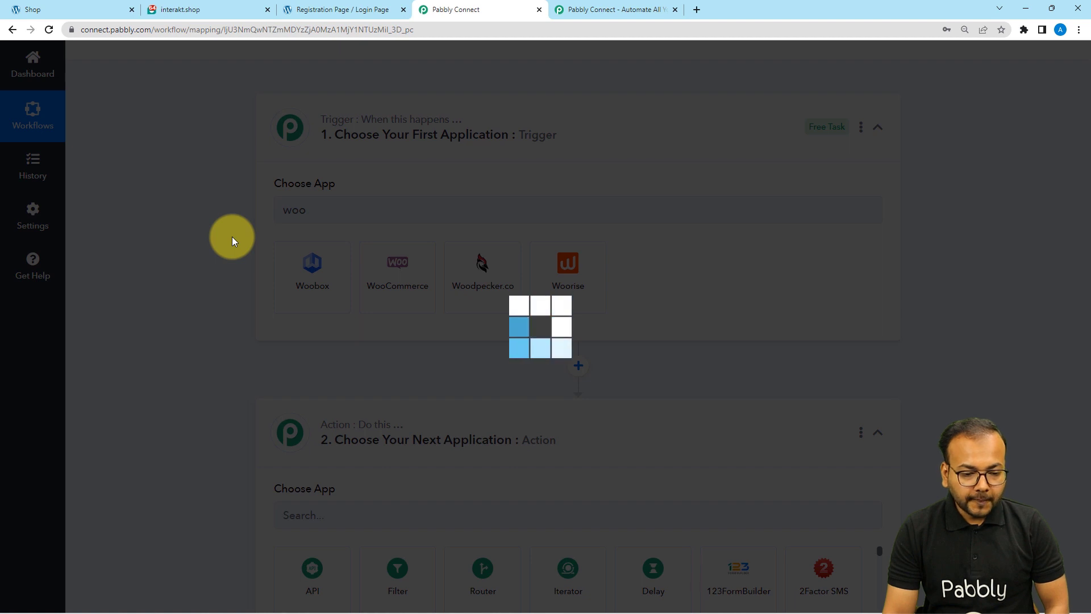
scroll(232, 236, "down", 2)
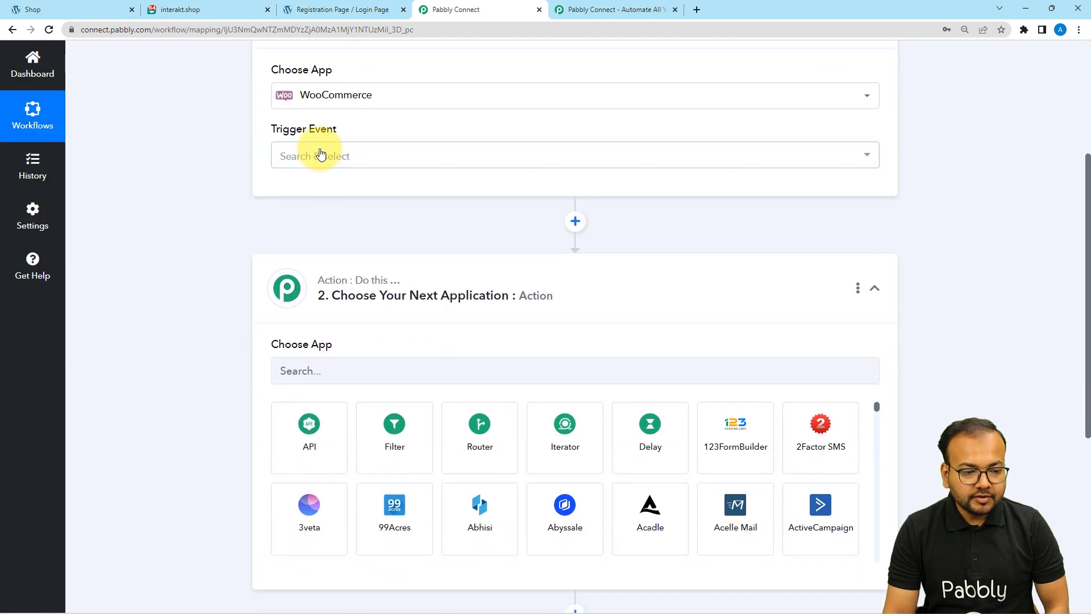
left_click(313, 155)
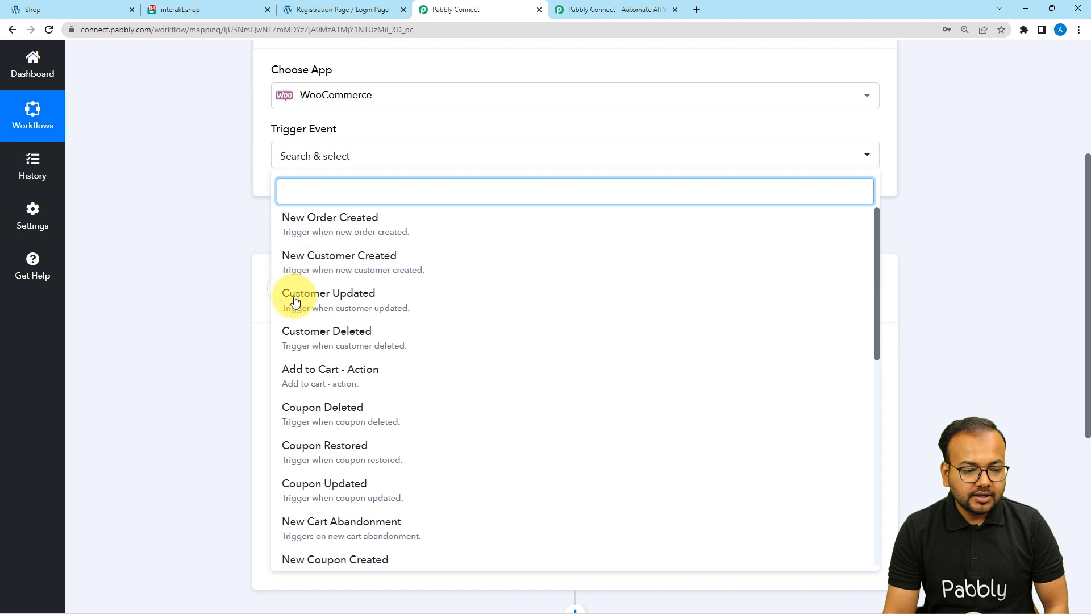
left_click(401, 268)
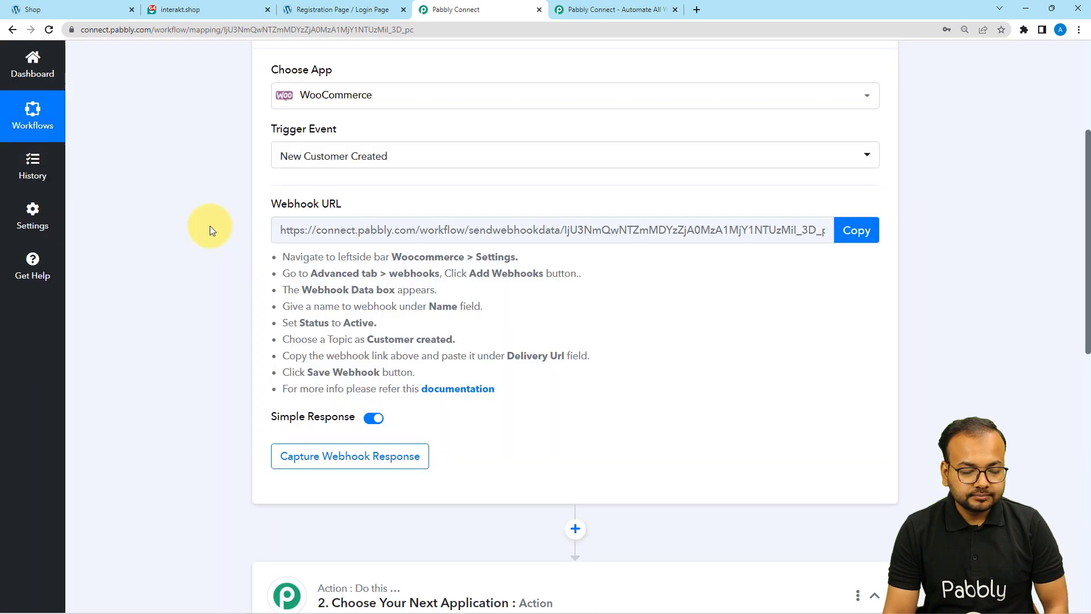
- Review the trigger's webhook URL and the instructions for adding it in WooCommerce
left_click_drag(280, 230, 665, 242)
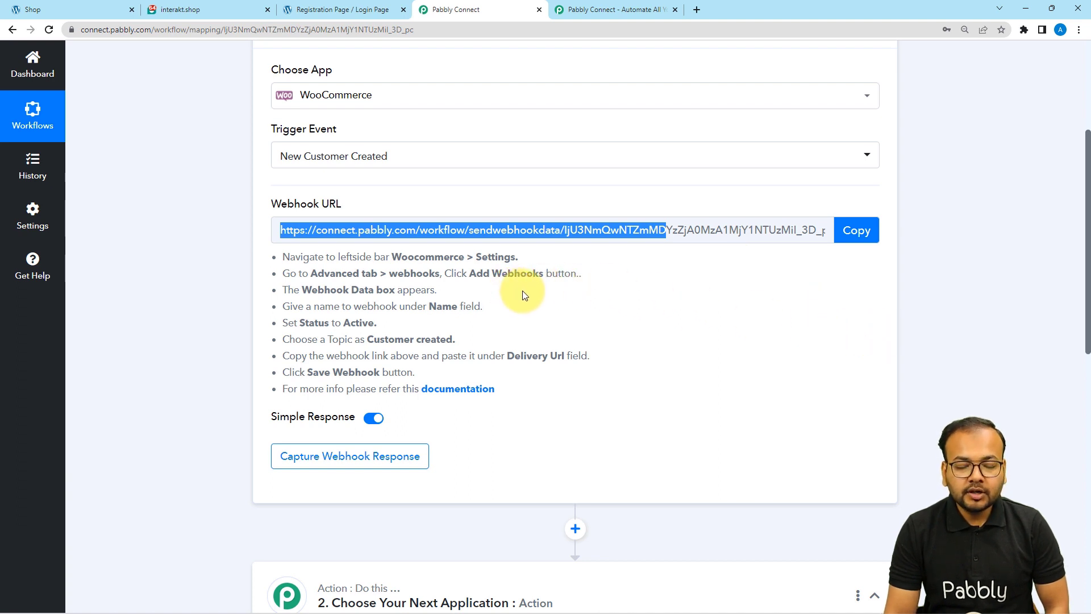
scroll(446, 392, "down", 4)
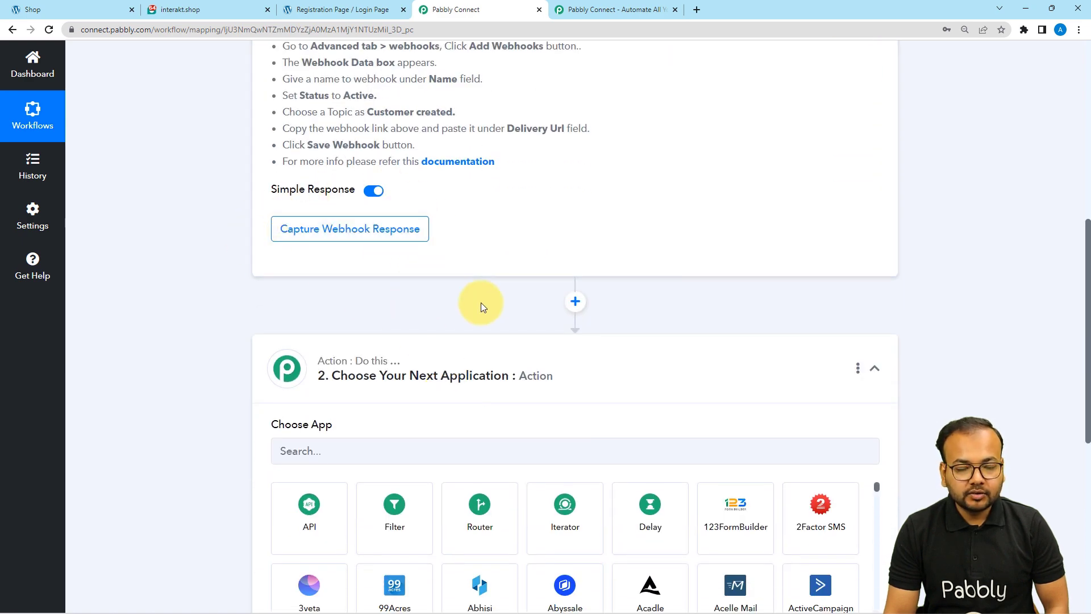
scroll(520, 301, "up", 3)
left_click_drag(414, 200, 449, 320)
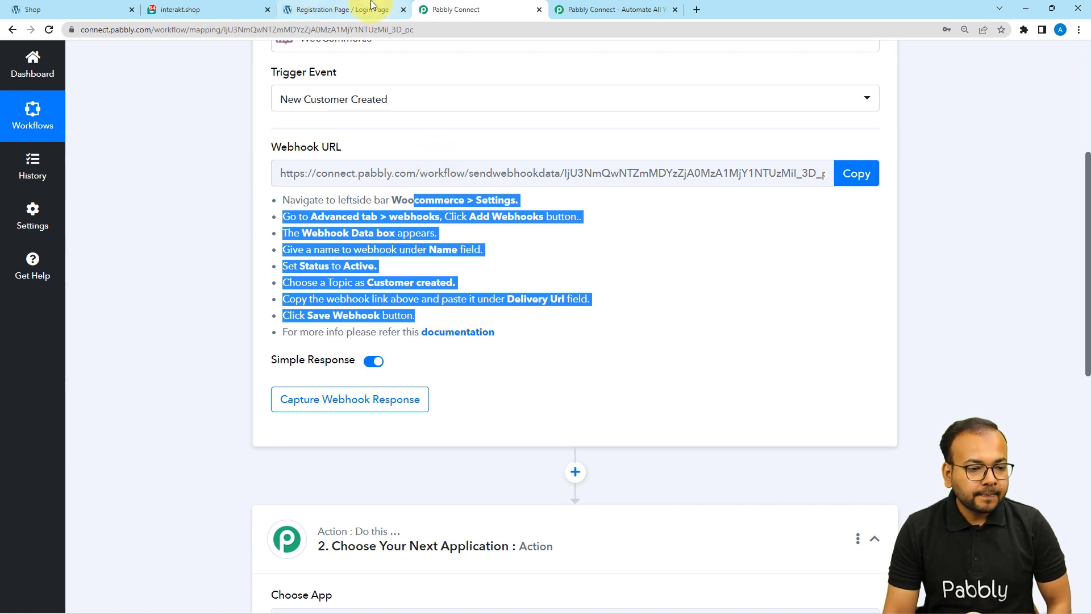
- Switch to the shop's WordPress admin dashboard and open the WooCommerce settings
left_click(356, 8)
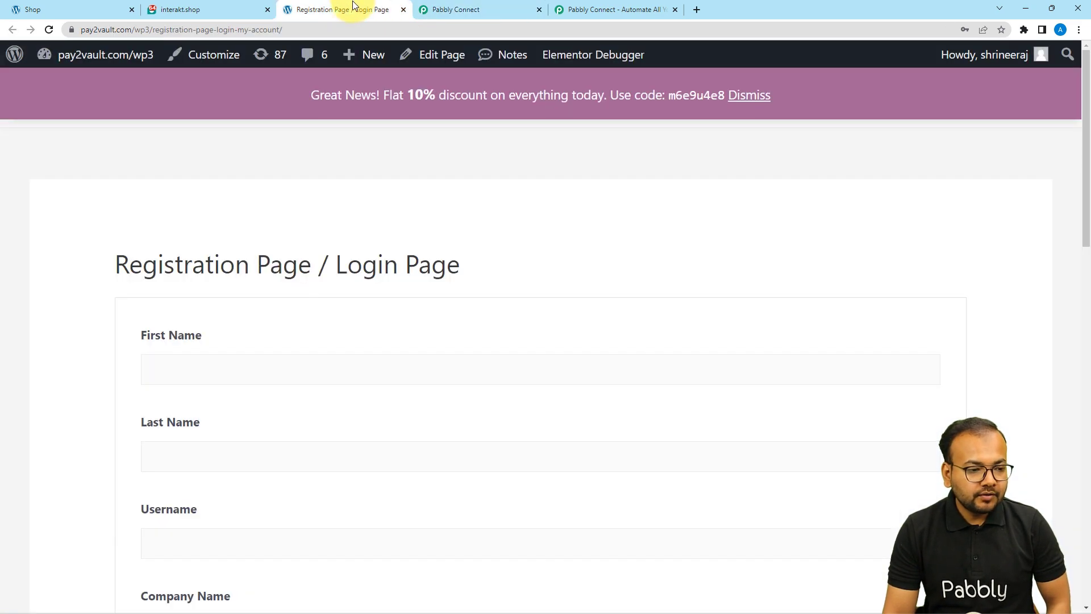
left_click(88, 7)
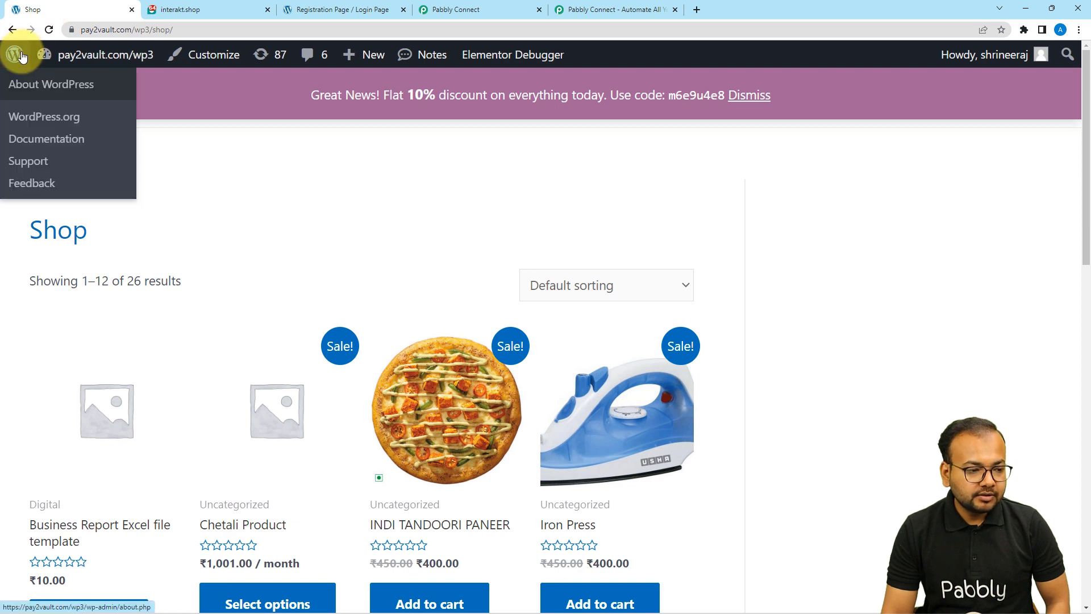
mouse_move(110, 61)
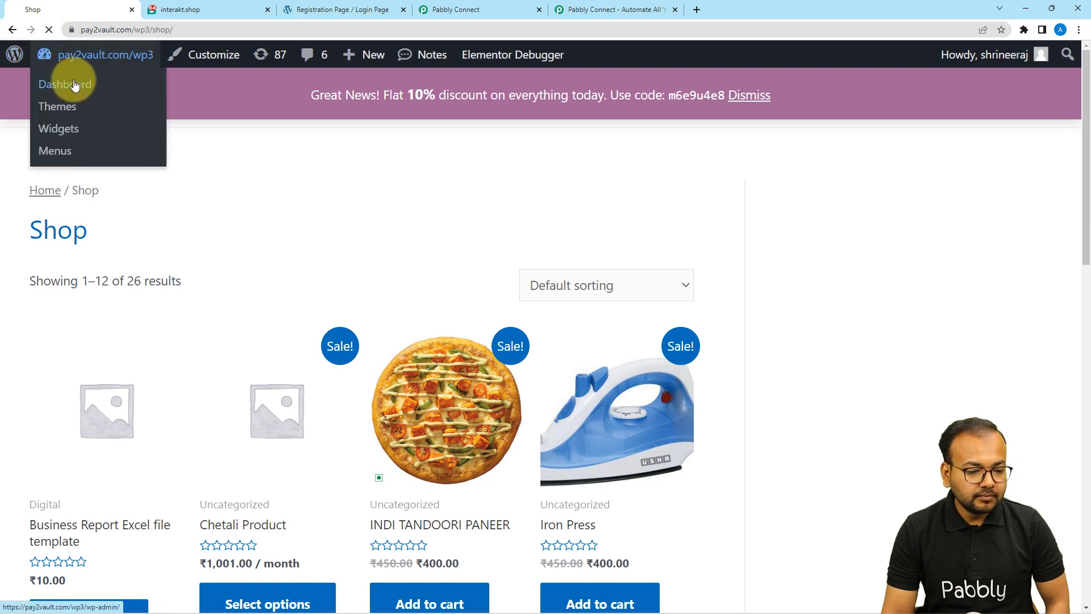
left_click(73, 83)
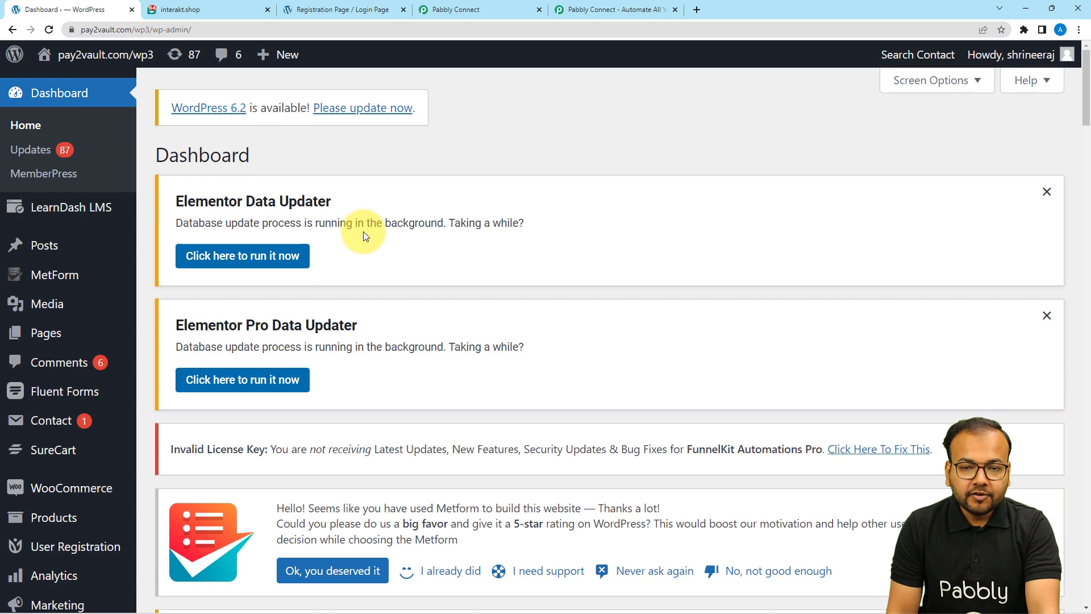
scroll(363, 230, "down", 3)
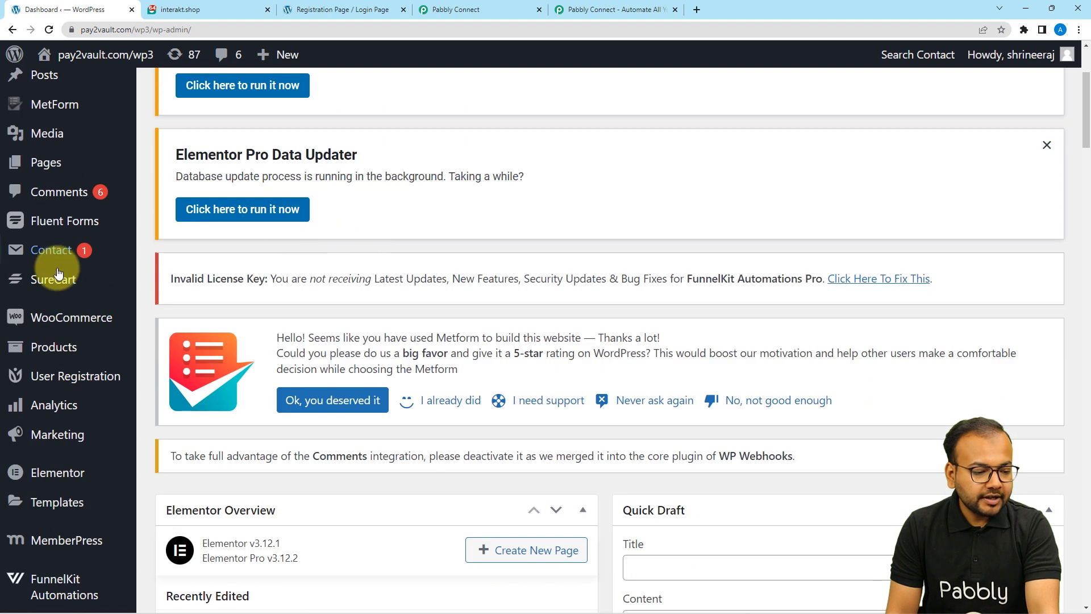
mouse_move(39, 323)
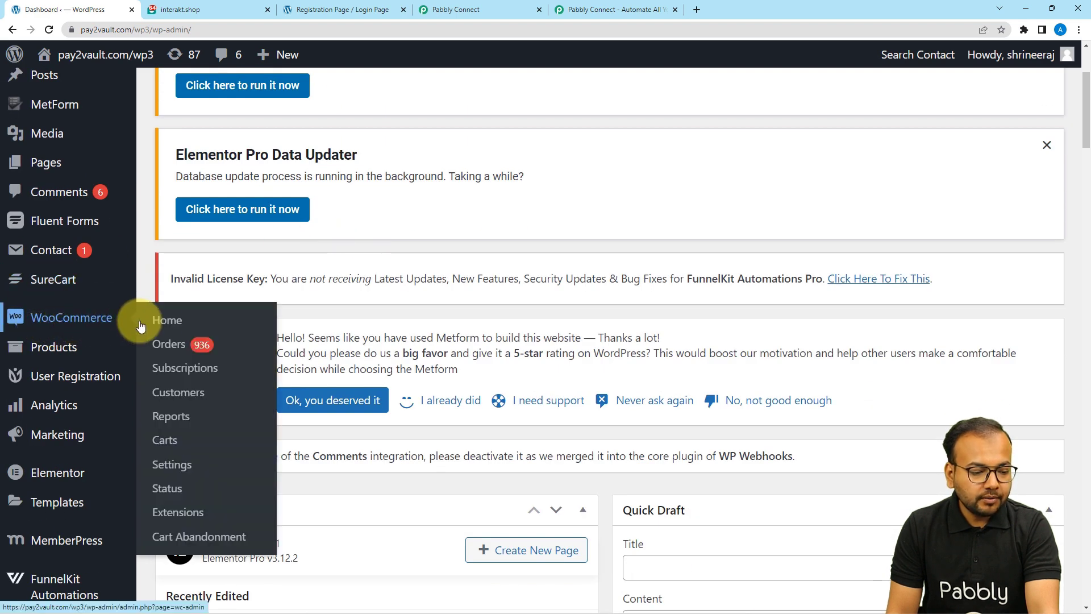
left_click(172, 467)
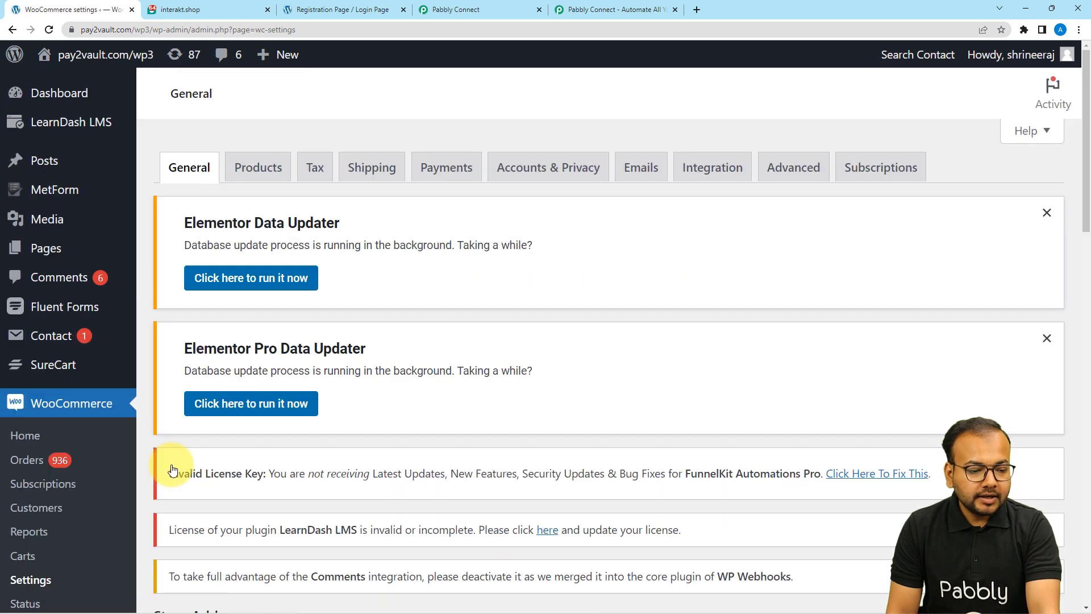
- Open the webhooks section of the advanced WooCommerce settings
left_click(807, 178)
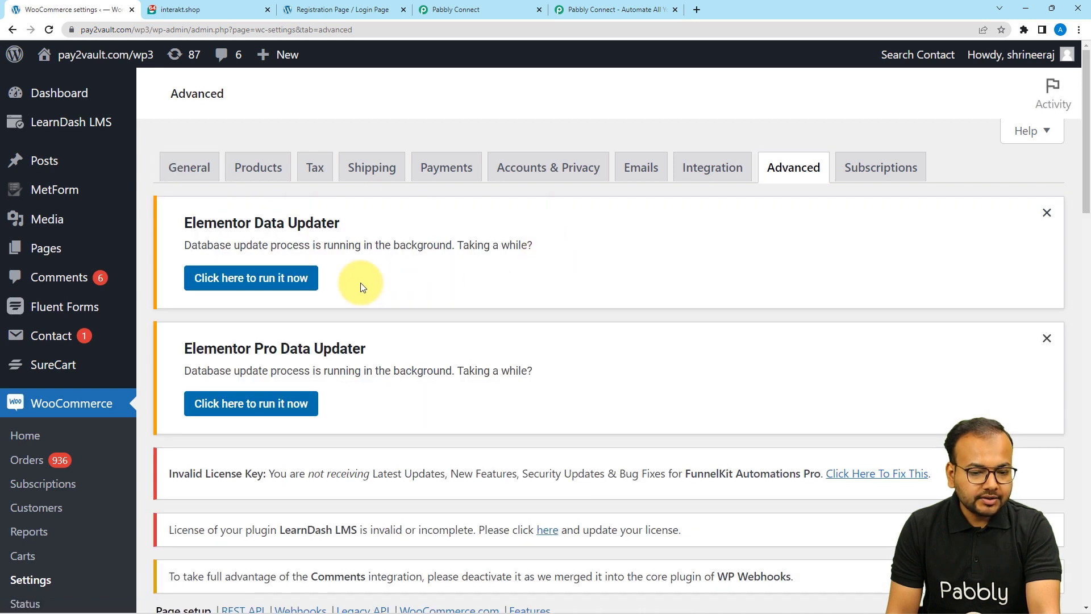
scroll(360, 282, "down", 2)
scroll(360, 282, "down", 2)
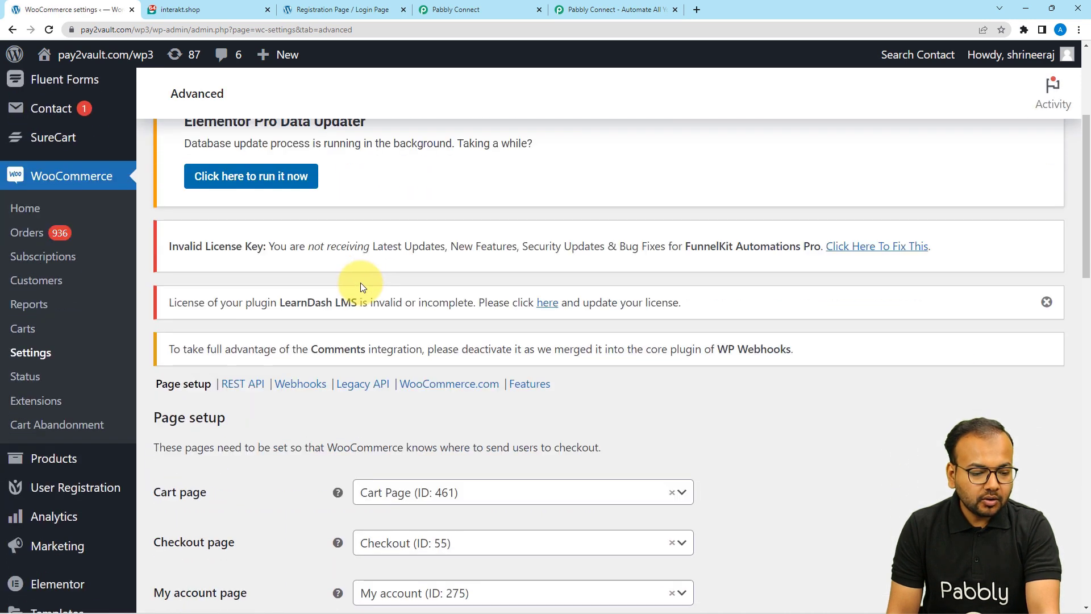
left_click(310, 389)
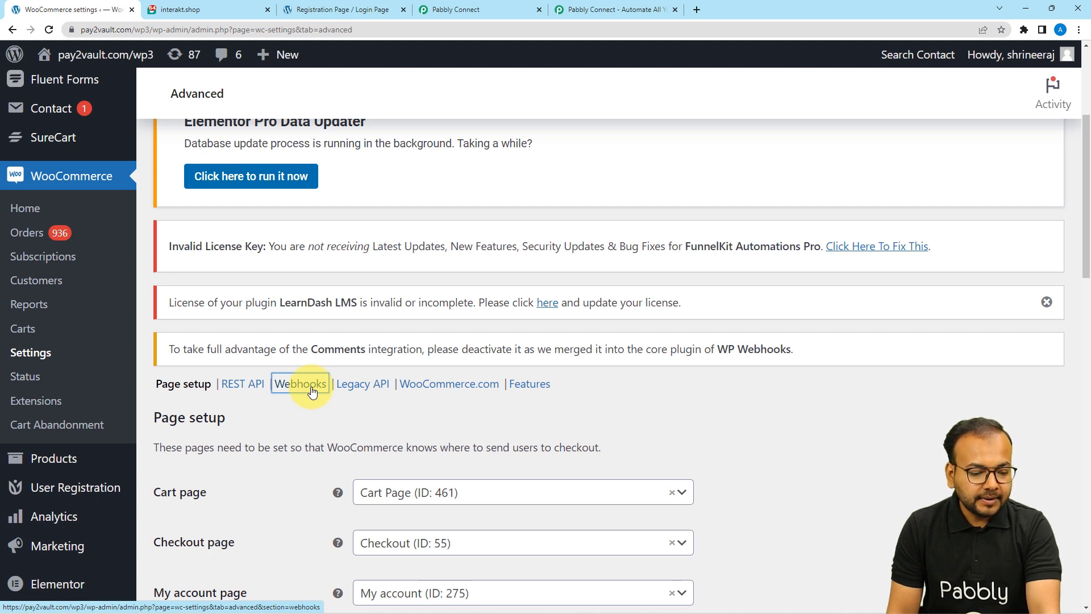
left_click(311, 390)
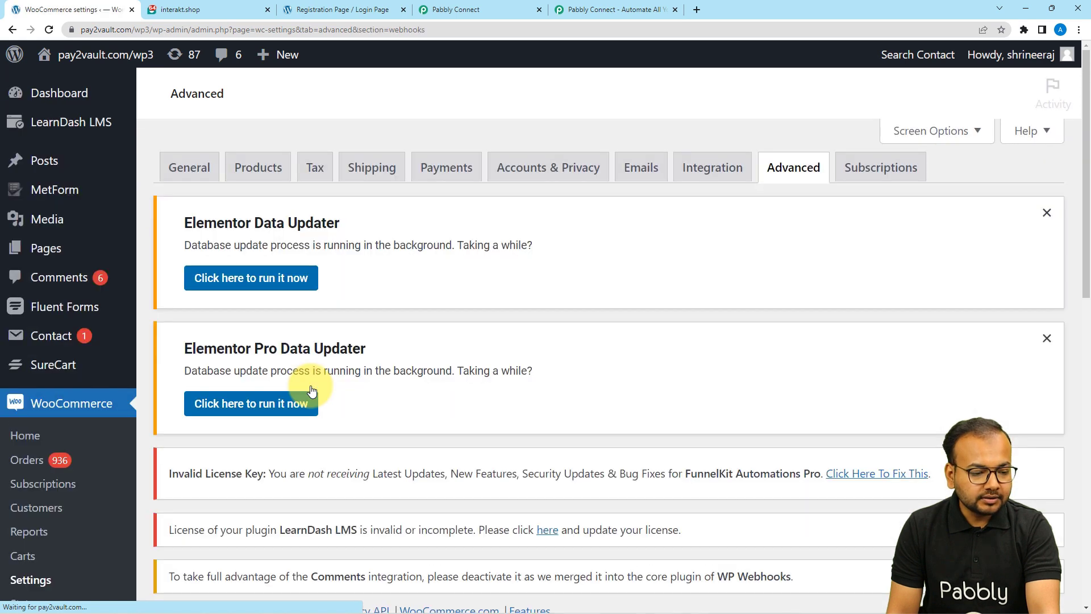
- Add a new webhook in the WooCommerce settings and name it Customer test
scroll(311, 389, "down", 5)
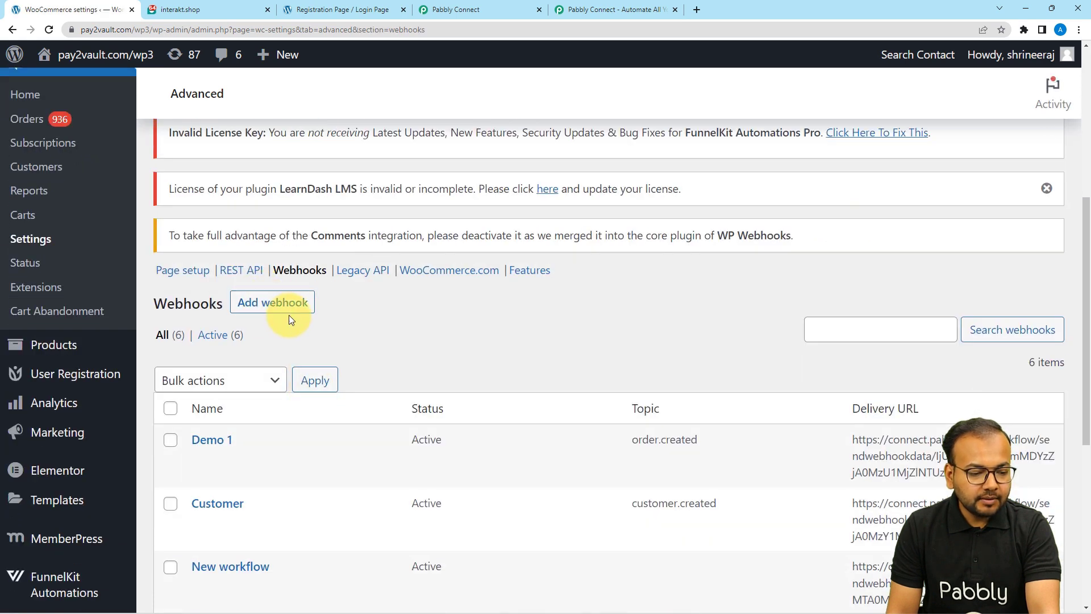
left_click(277, 311)
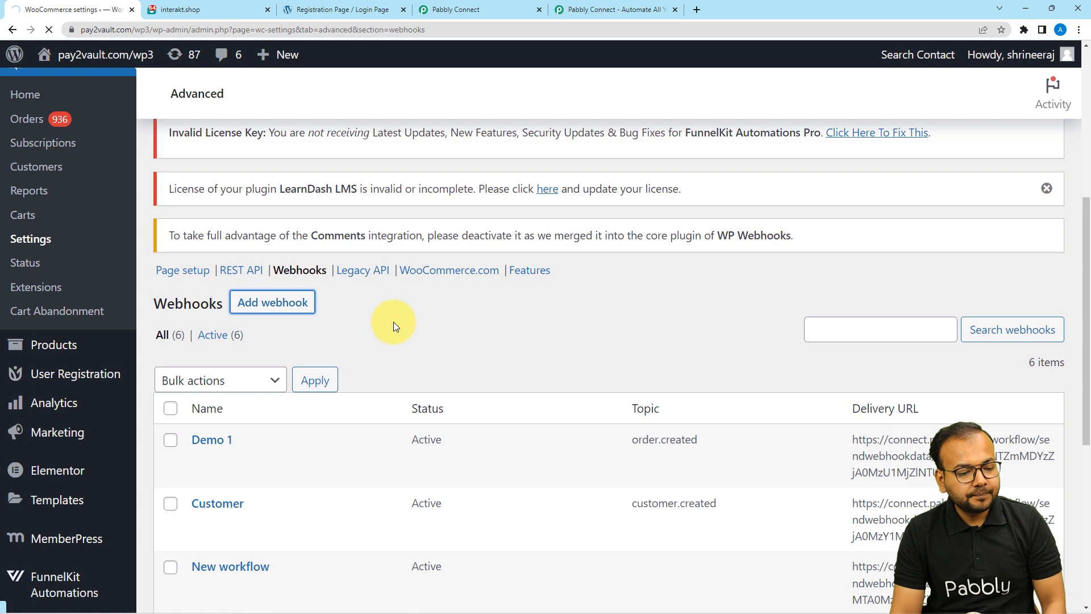
scroll(426, 330, "down", 7)
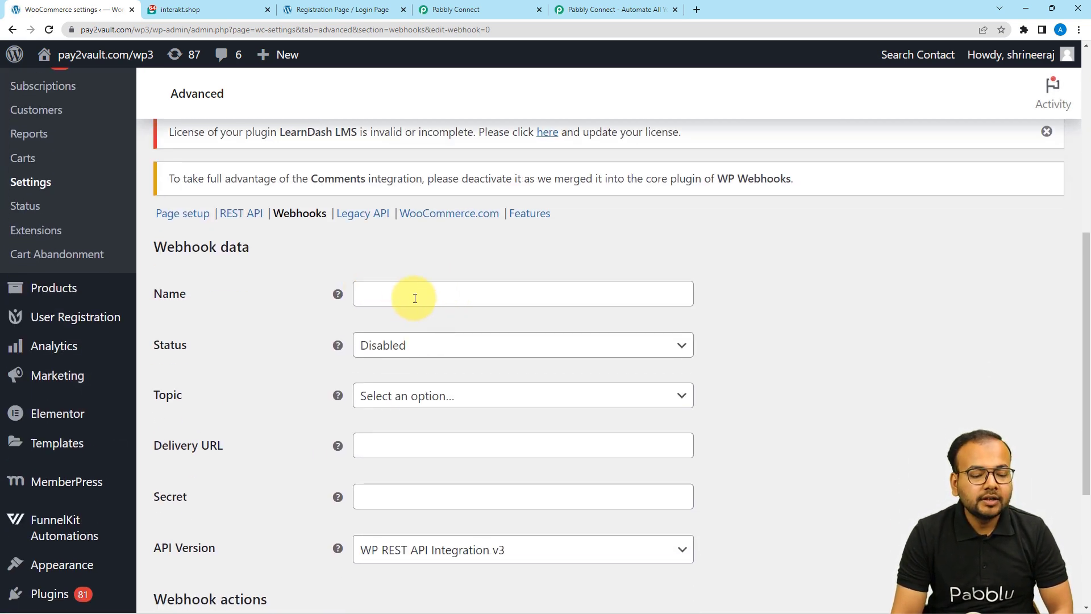
left_click(415, 298)
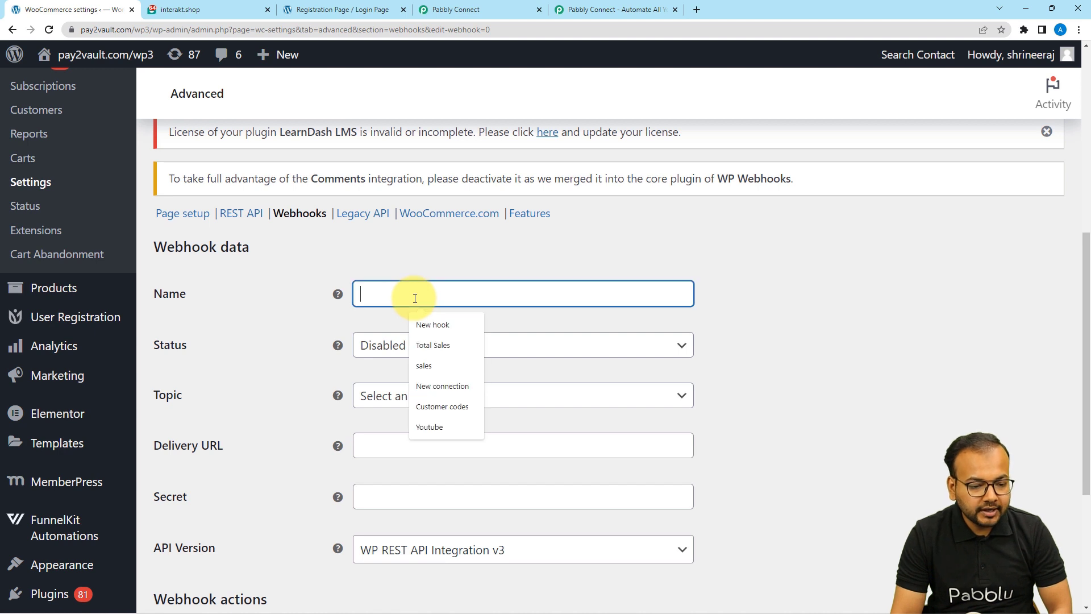
left_click(441, 405)
key("BackSpace")
key("BackSpace")
key("BackSpace")
key("BackSpace")
key("BackSpace")
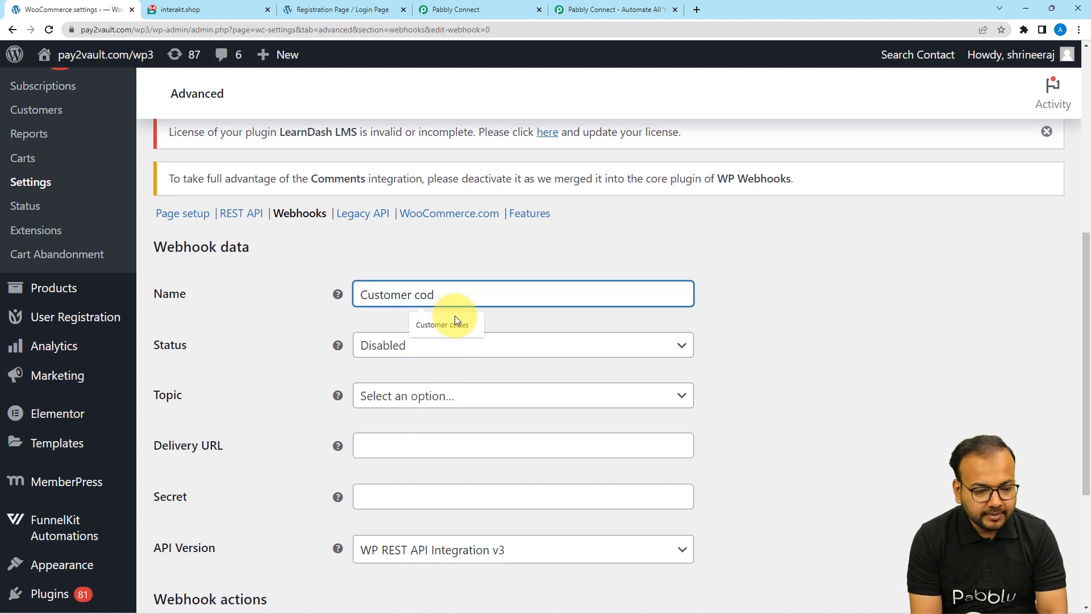
type("test")
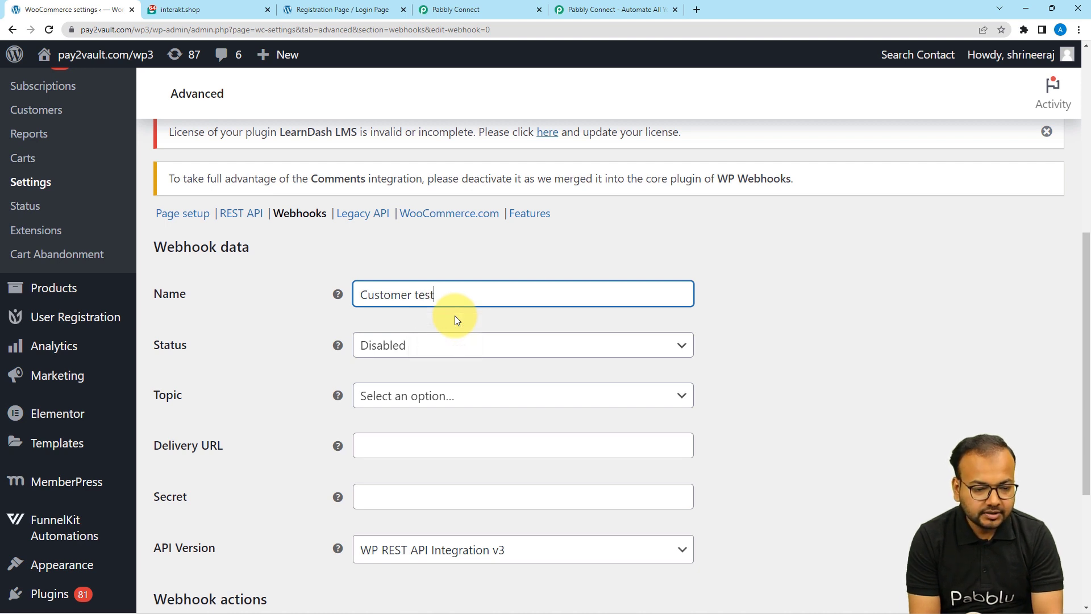
- Set the webhook's status to Active and its topic to Customer created
left_click(412, 345)
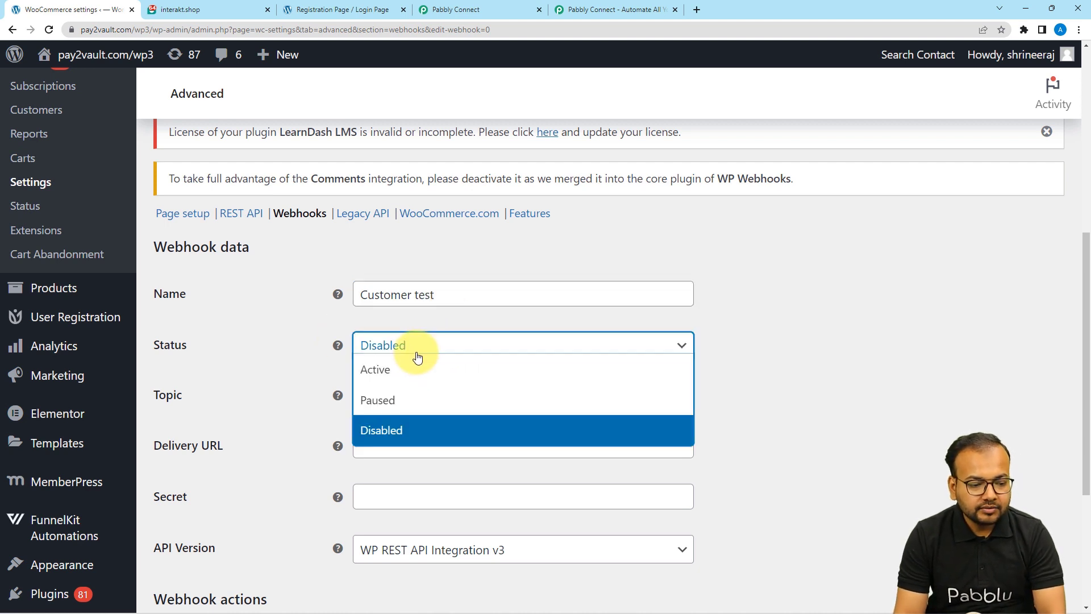
left_click(367, 370)
left_click(384, 397)
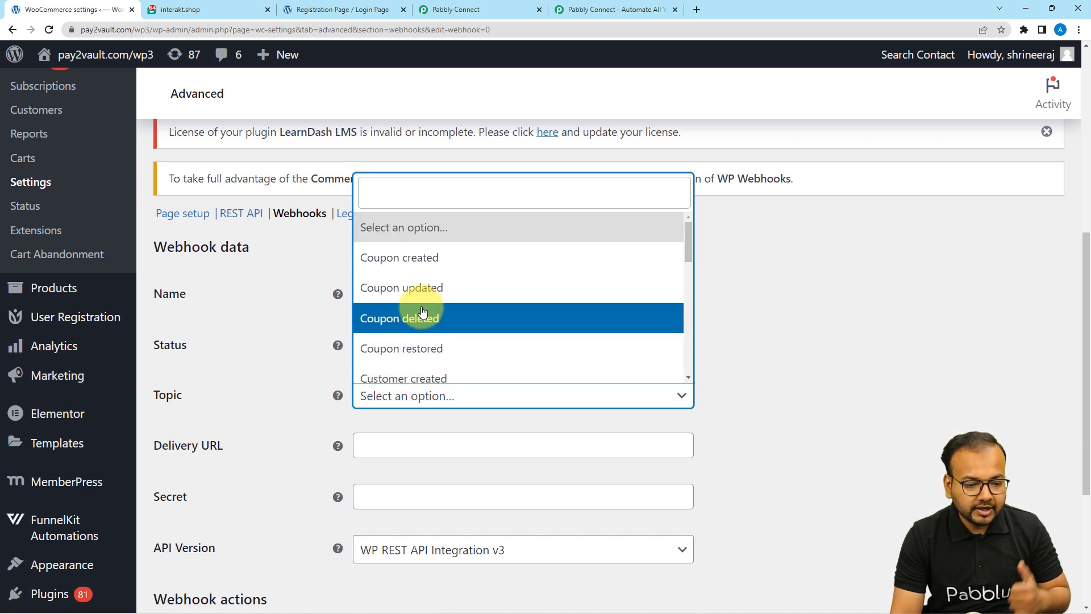
scroll(422, 310, "down", 1)
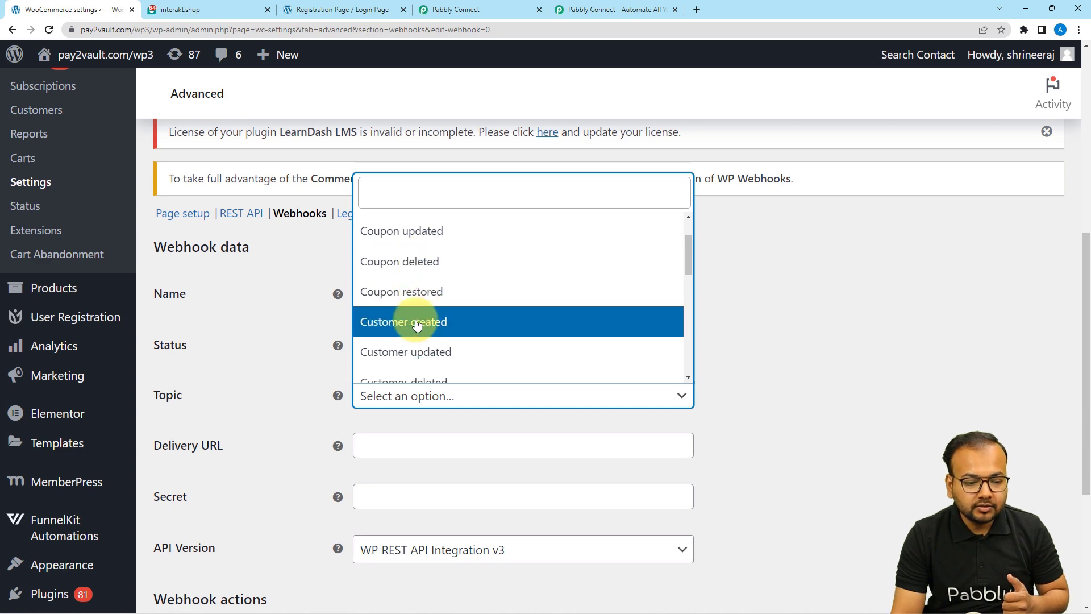
left_click(429, 319)
key("shift+Tab")
scroll(312, 347, "down", 2)
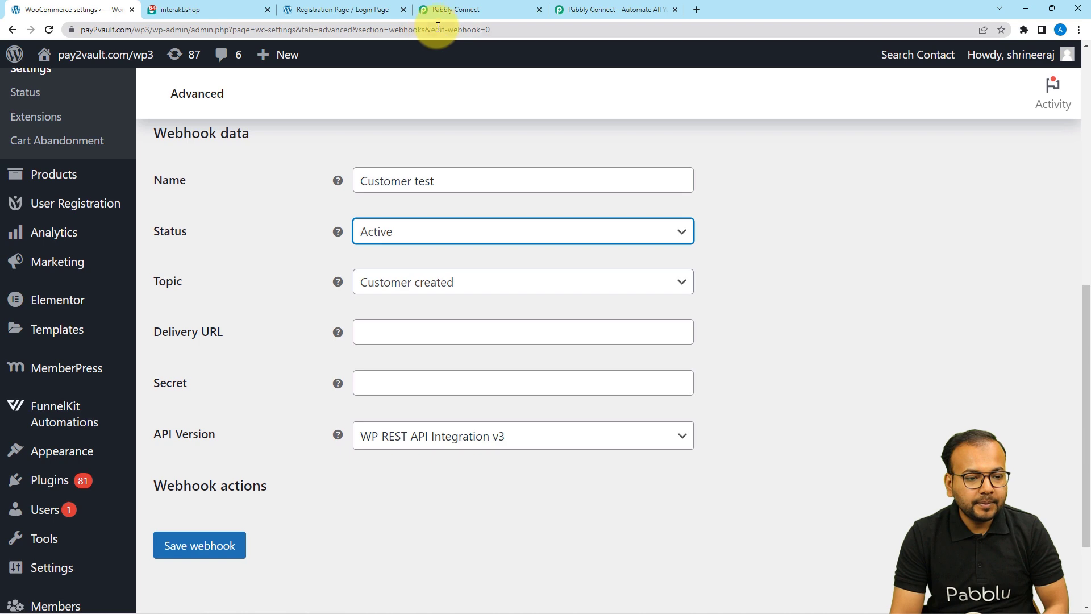
- Copy the trigger's webhook URL from Pabbly Connect into the WooCommerce webhook's delivery URL and save the webhook
left_click(475, 8)
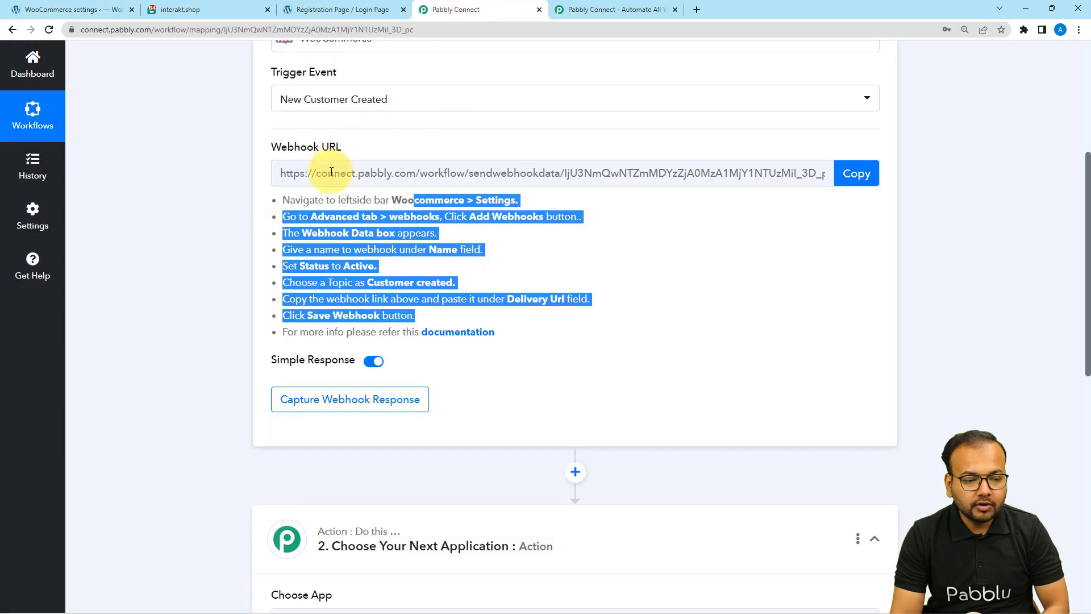
left_click(861, 174)
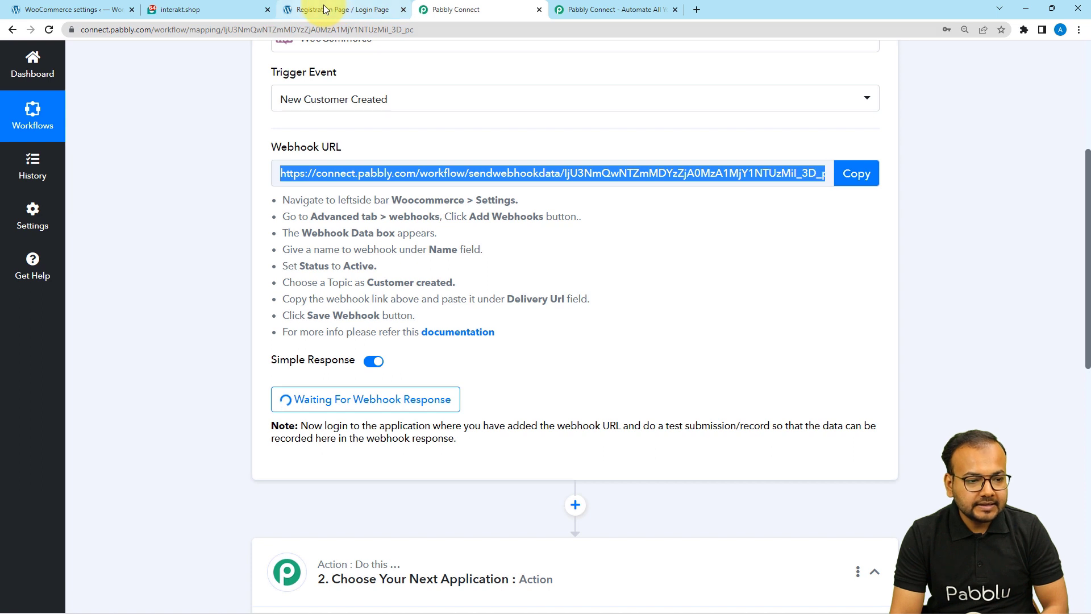
left_click(104, 10)
left_click(369, 336)
right_click(372, 339)
left_click(409, 431)
key("Tab")
scroll(275, 383, "down", 1)
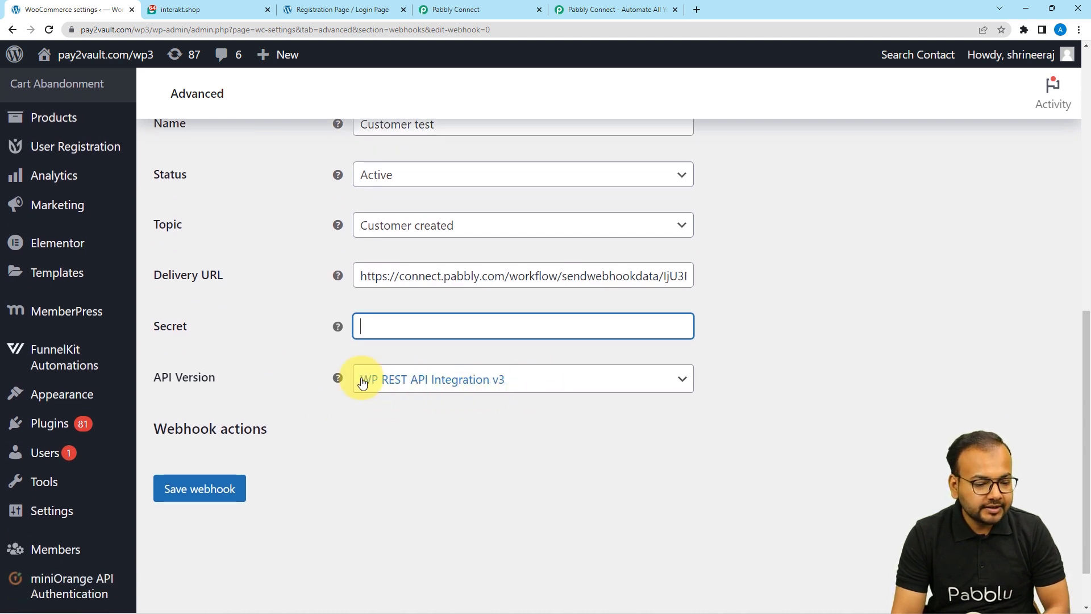
left_click(203, 496)
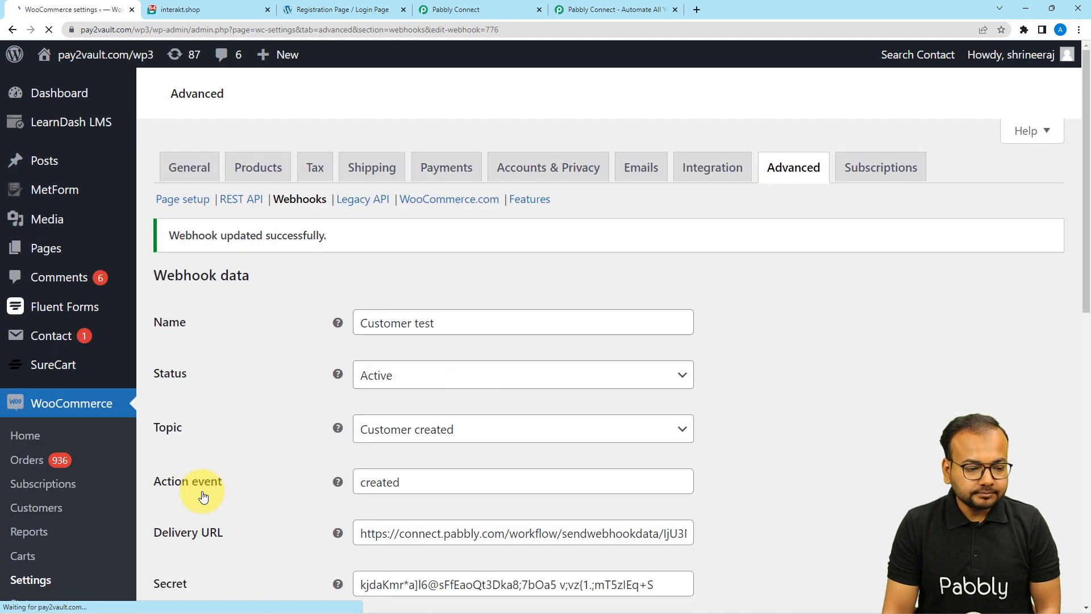
scroll(225, 309, "down", 4)
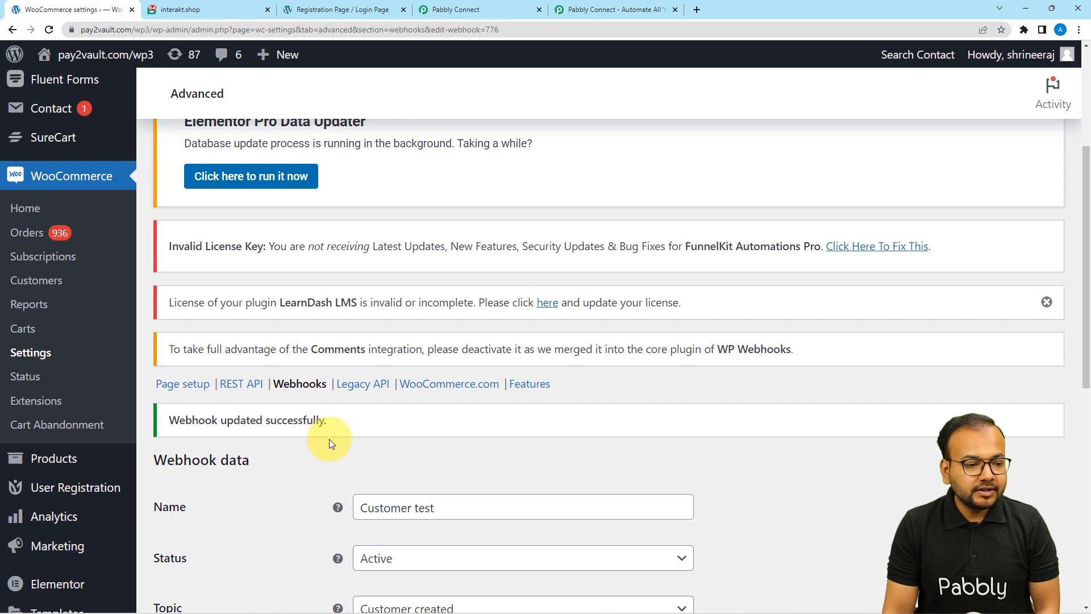
- Switch back to the Pabbly Connect workflow and re-capture the trigger's webhook response
left_click(479, 12)
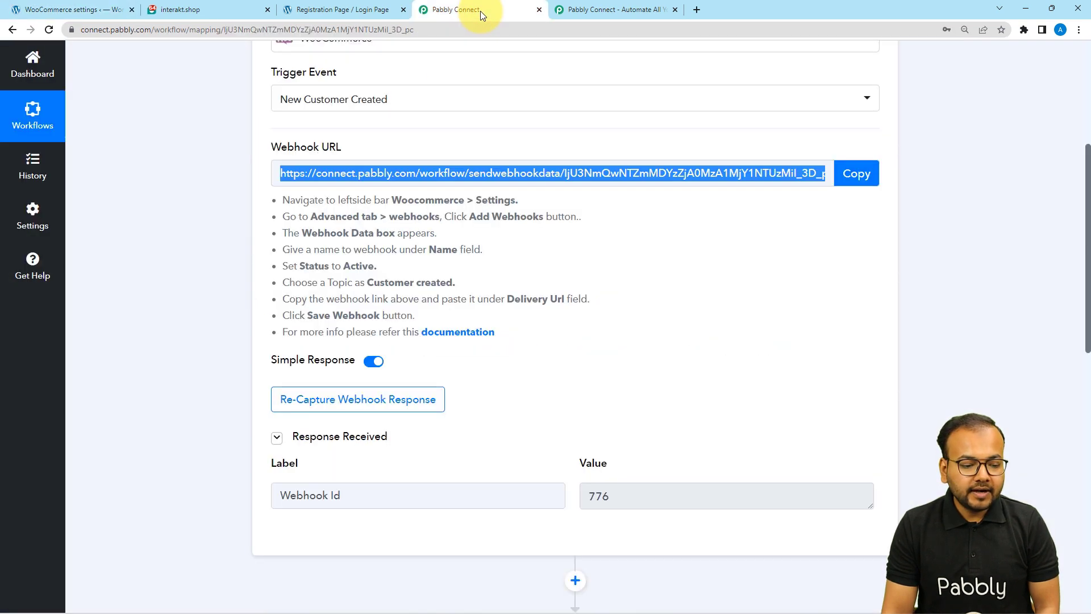
scroll(272, 390, "down", 2)
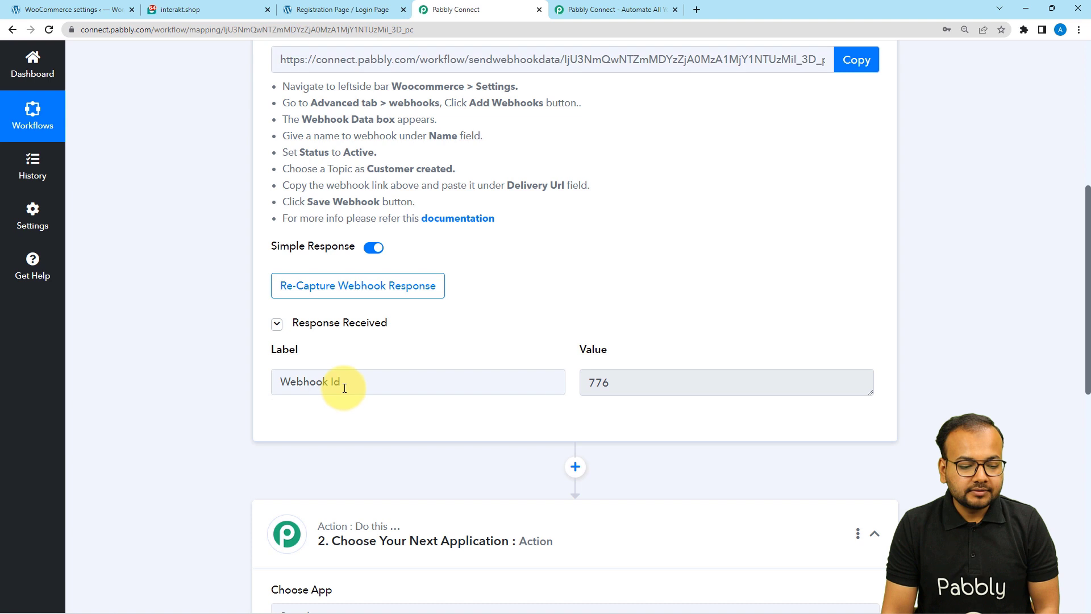
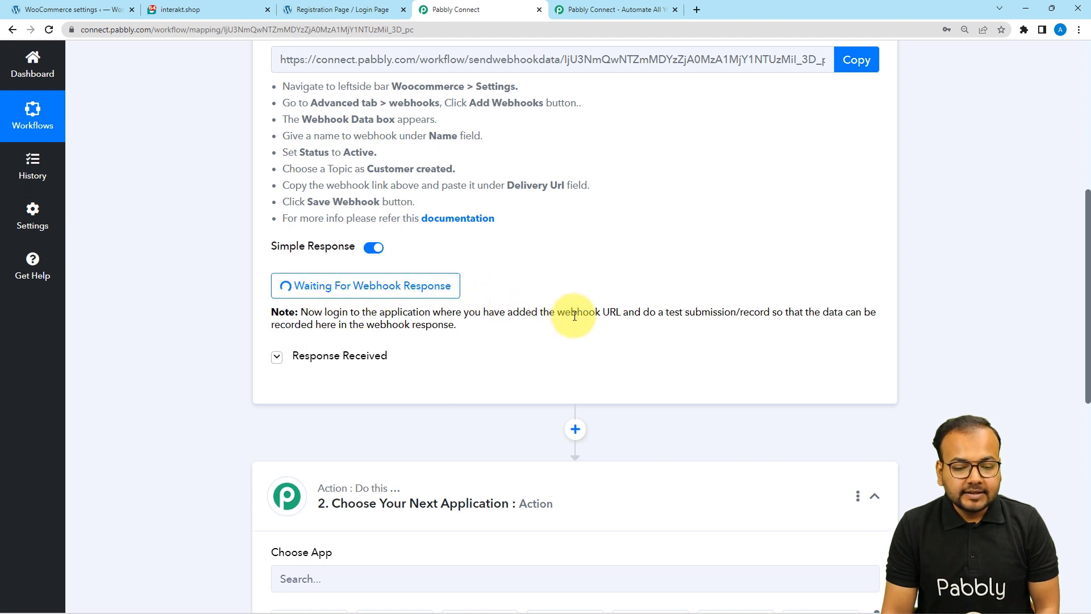
left_click_drag(666, 311, 722, 322)
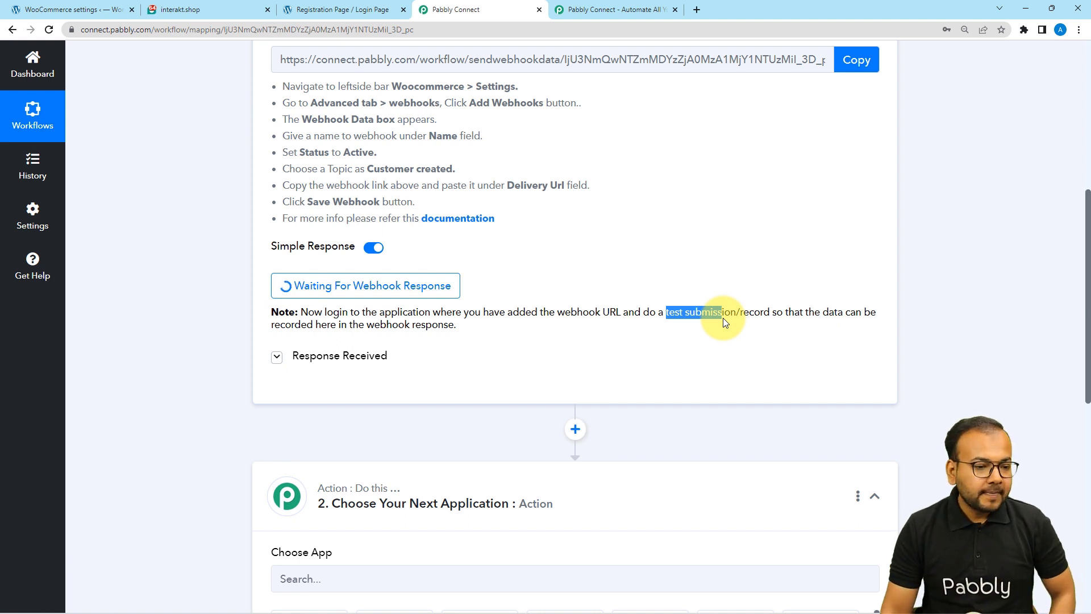
- Switch to the shop's customer registration page and enter "new test" as the first name
left_click(332, 8)
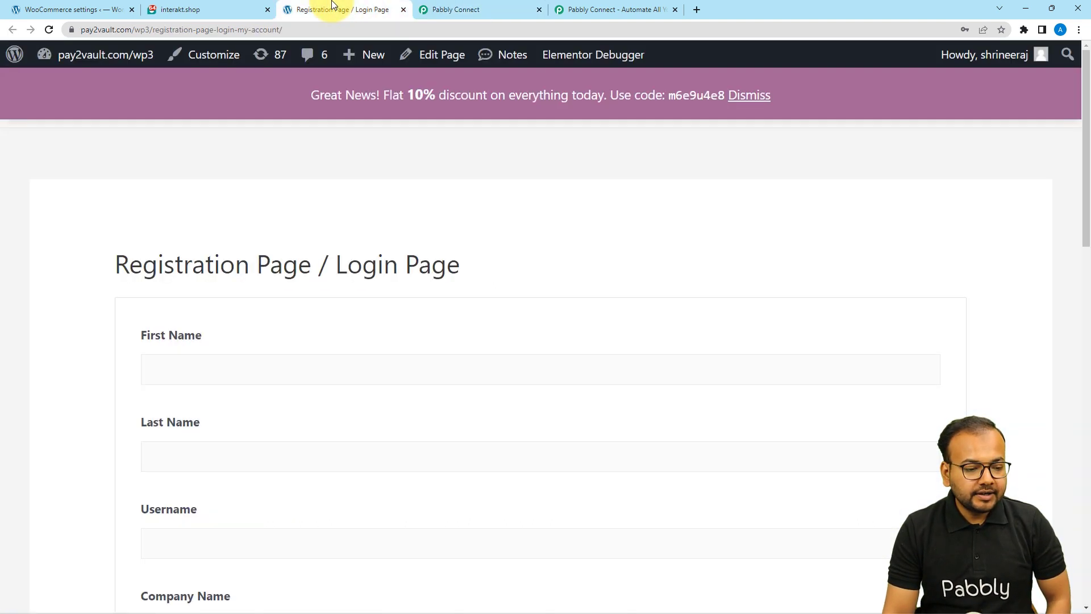
scroll(279, 208, "down", 5)
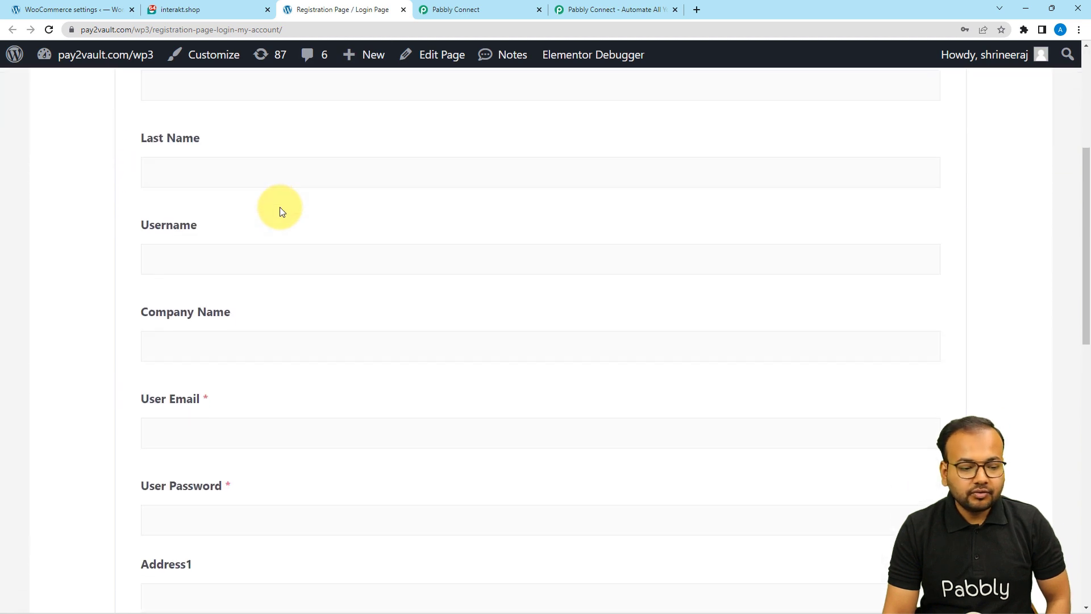
scroll(279, 209, "down", 3)
scroll(279, 210, "up", 5)
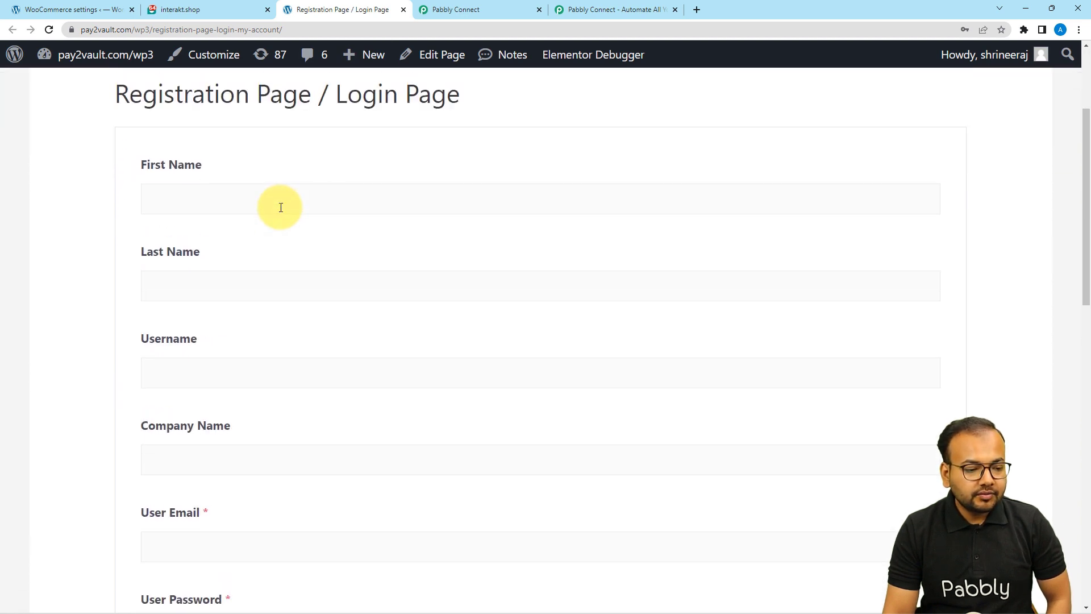
left_click(280, 207)
type("n")
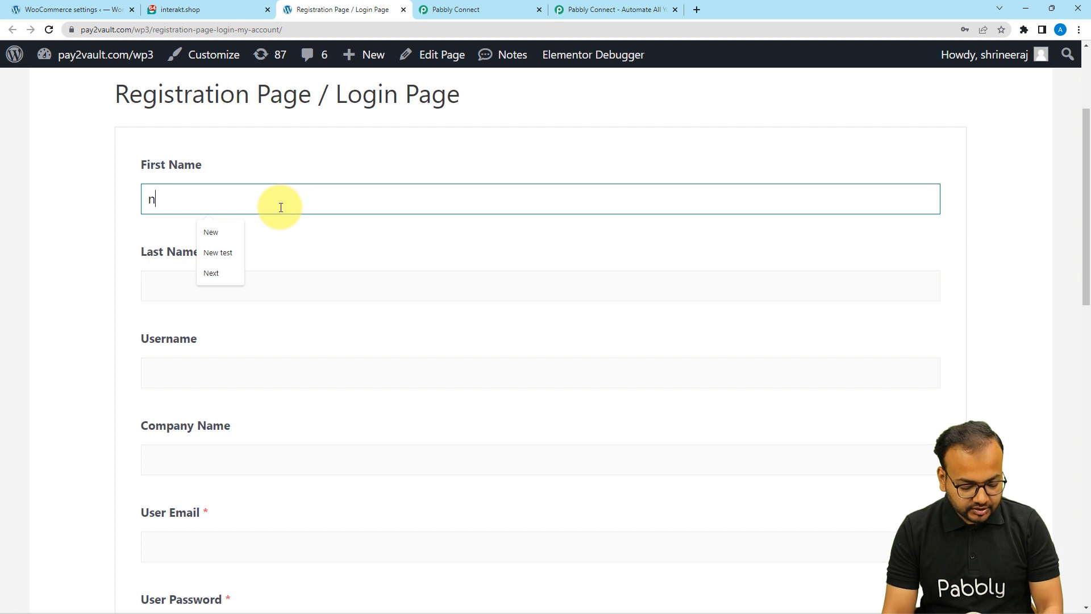
type("ew t")
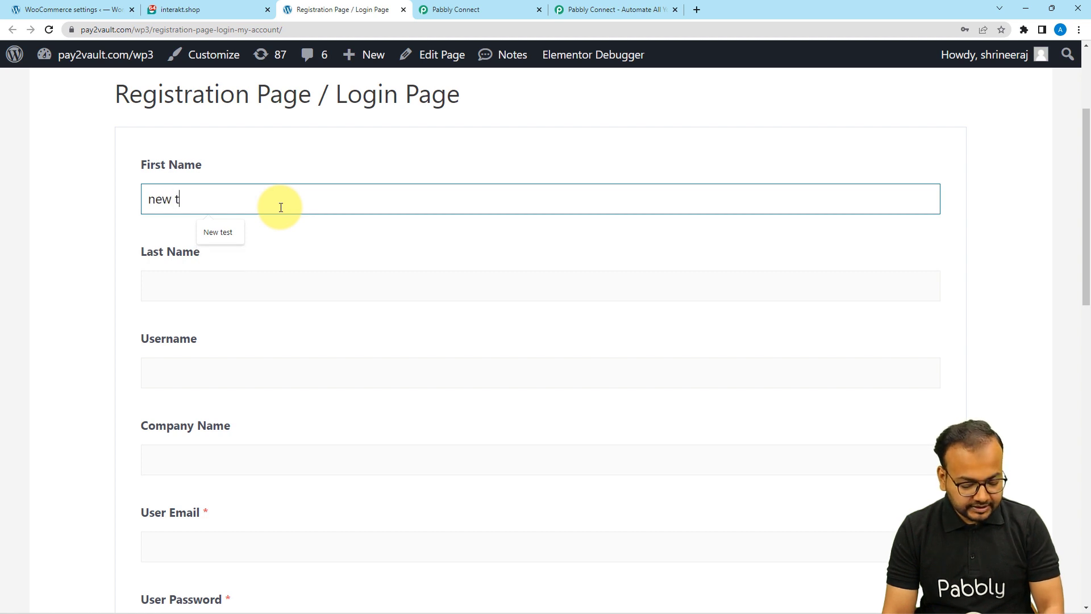
type("est")
- Check the test customer's completed registration details and submit the form
scroll(73, 211, "down", 5)
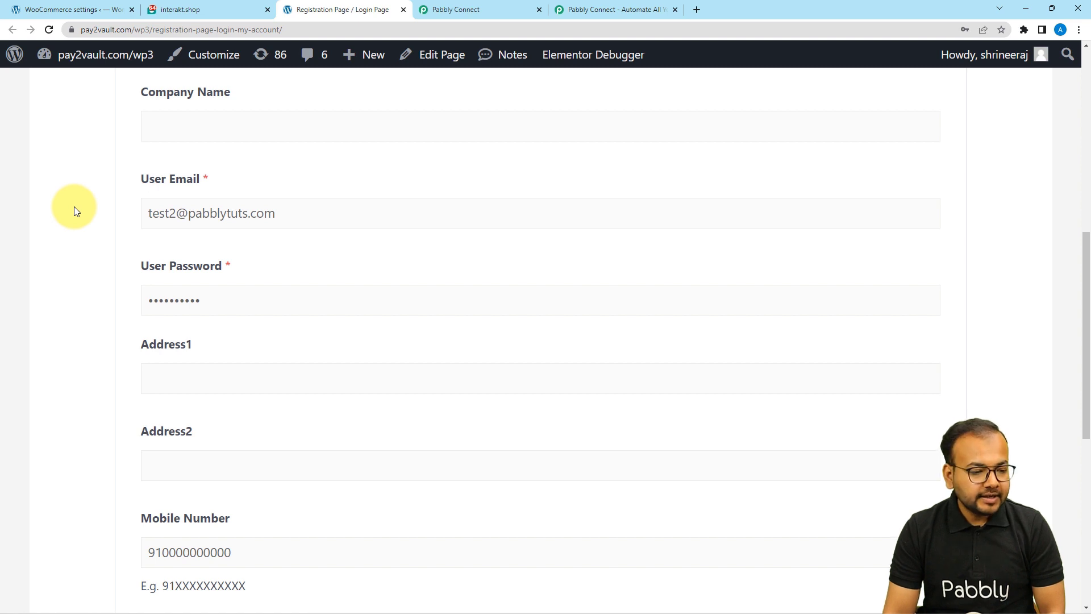
scroll(94, 216, "down", 1)
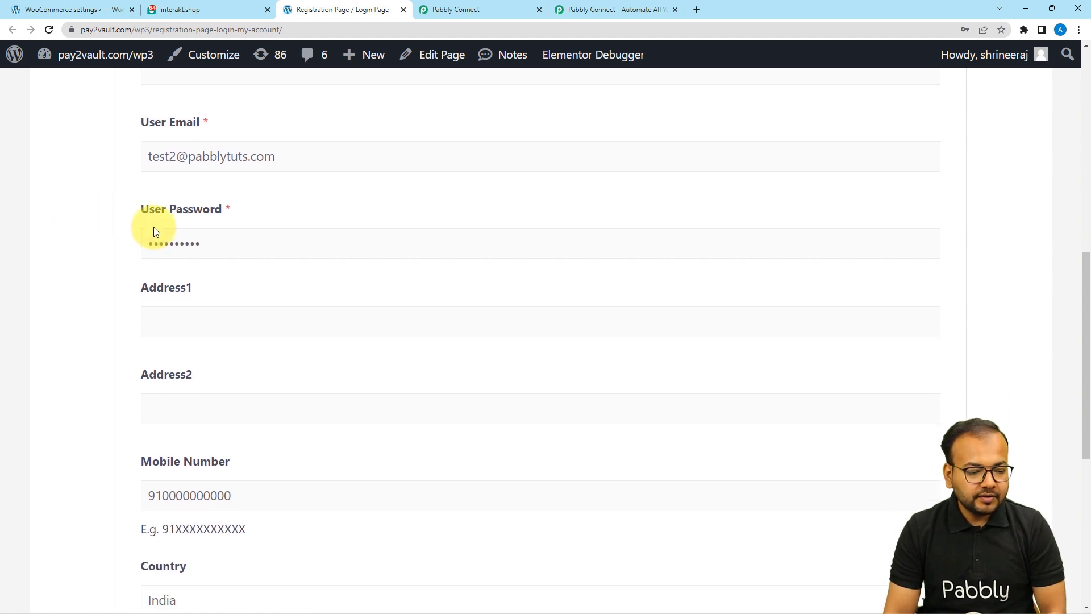
scroll(76, 220, "down", 6)
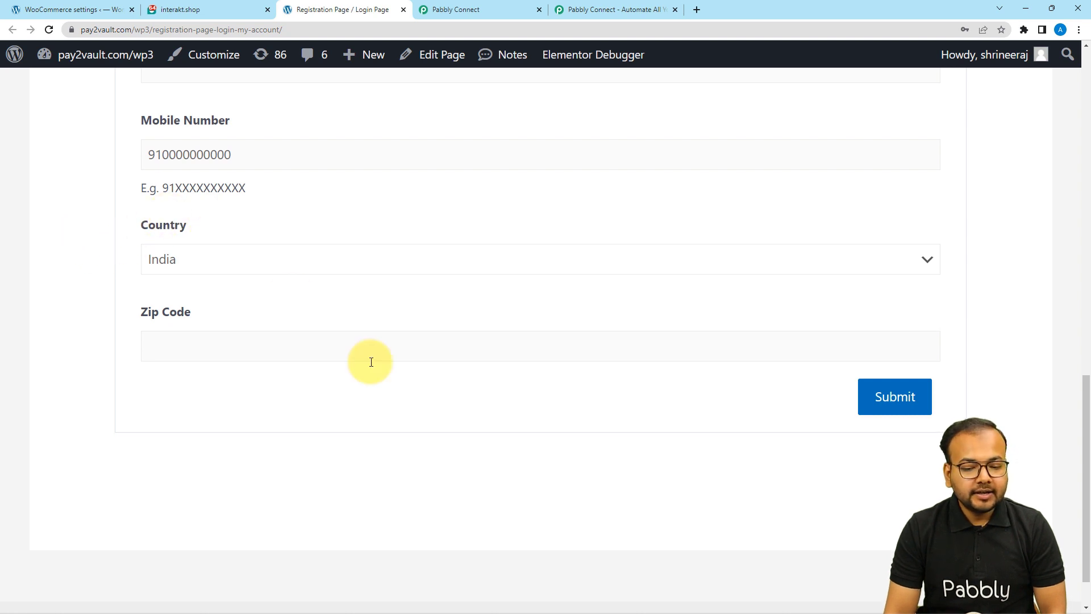
left_click(891, 393)
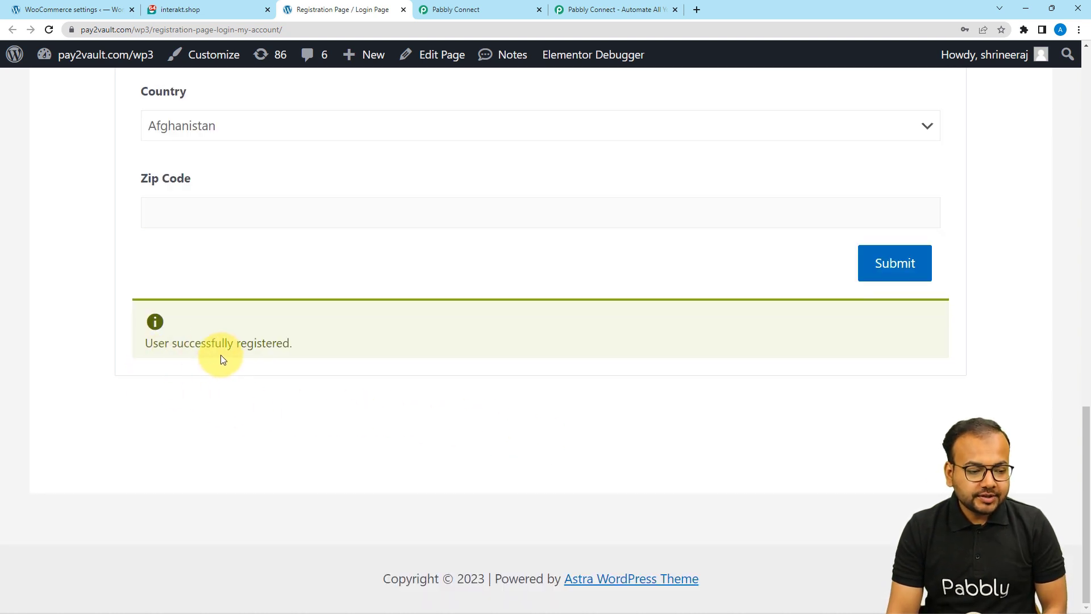
scroll(316, 363, "up", 2)
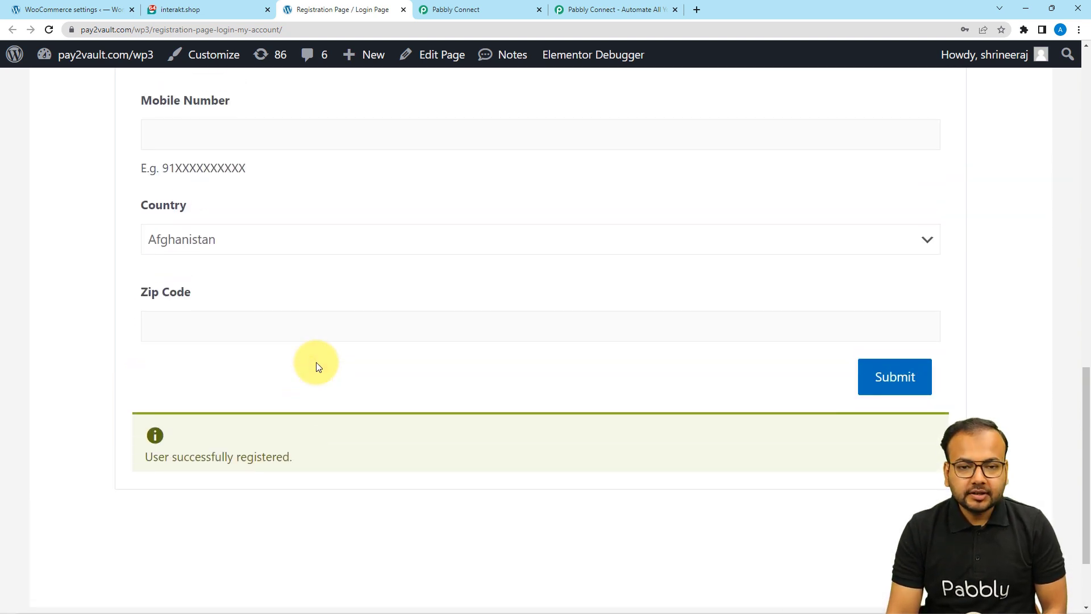
scroll(316, 363, "up", 4)
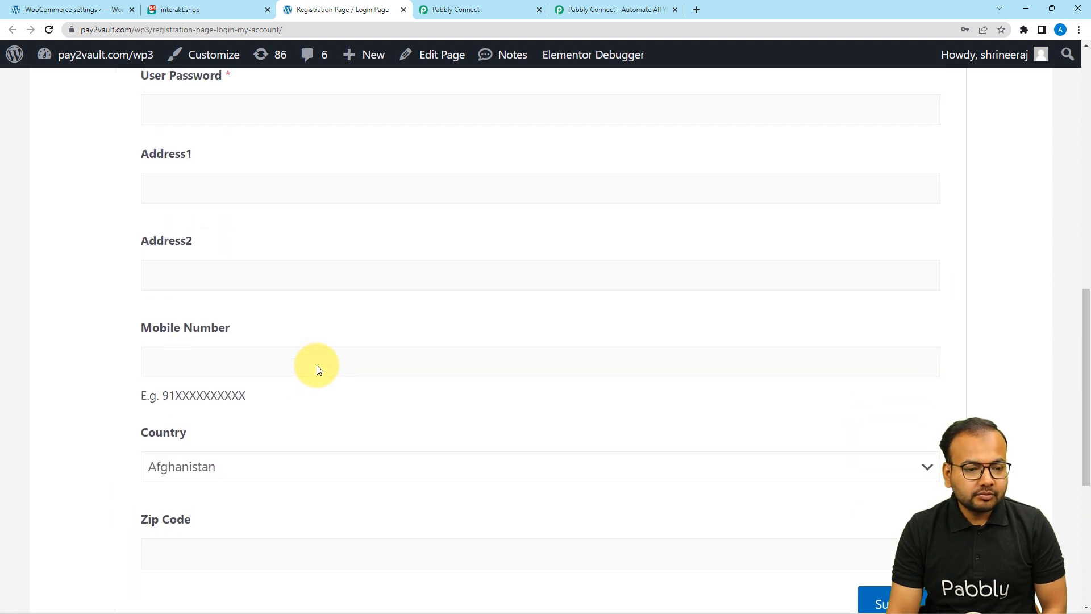
- Switch back to the Pabbly Connect workflow and examine the captured customer response, including the username, country, mobile number, name and email fields
left_click(487, 16)
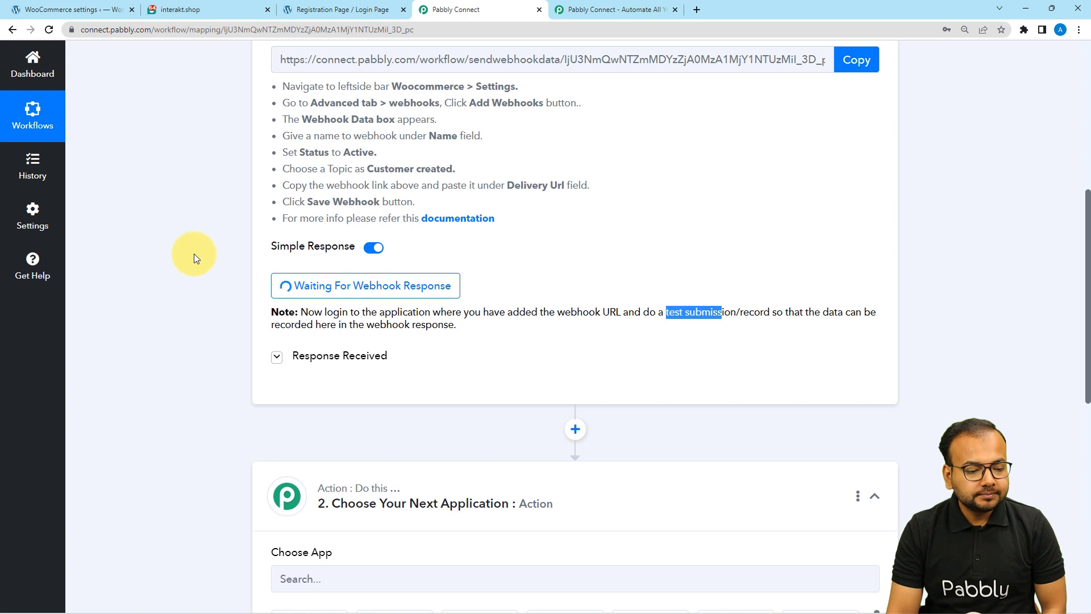
scroll(193, 254, "down", 3)
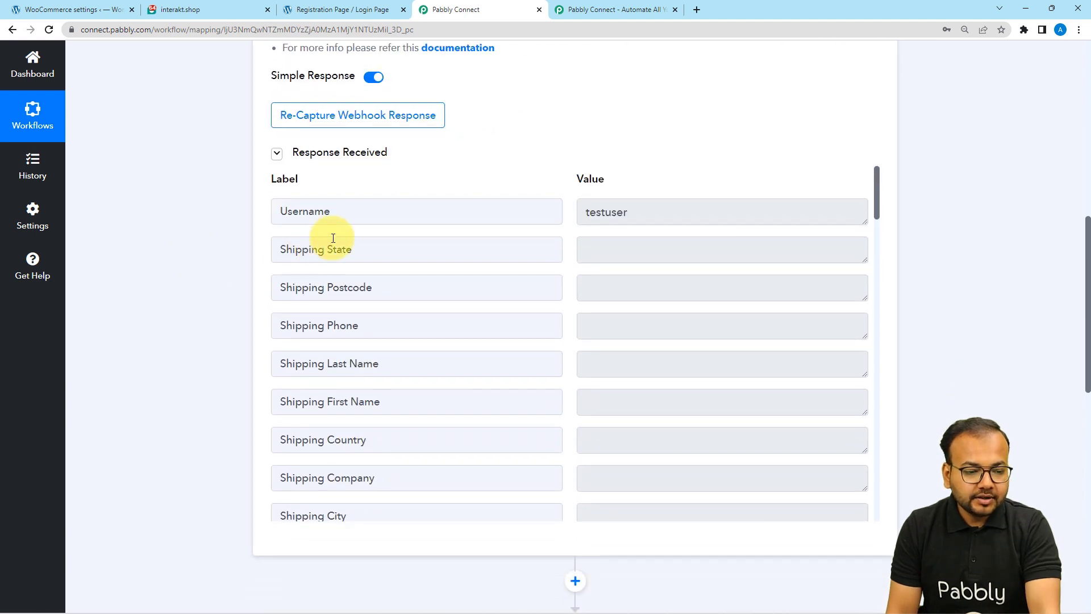
left_click_drag(272, 215, 341, 213)
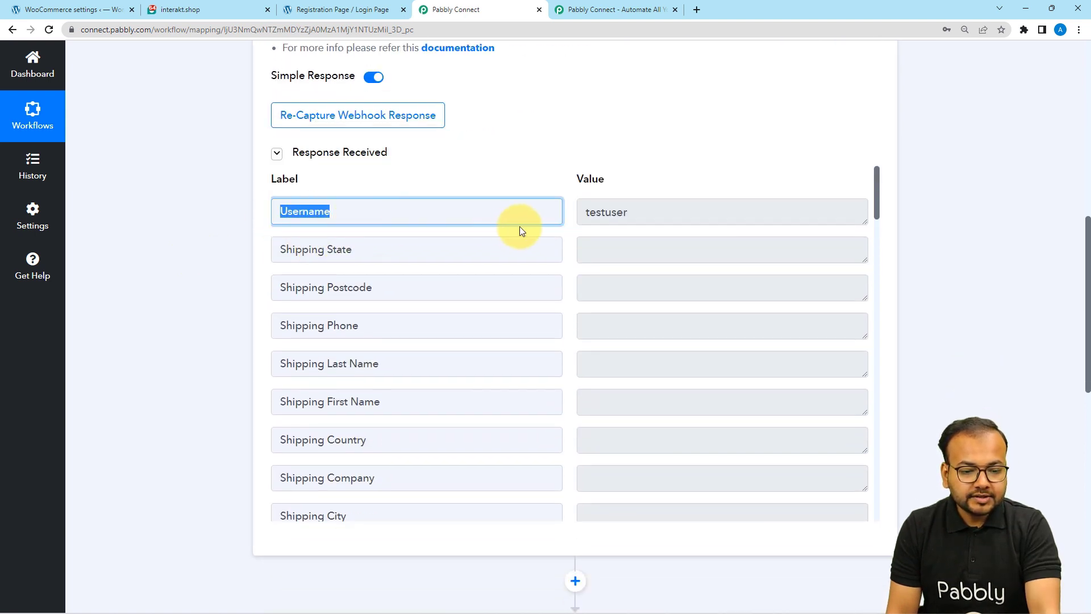
left_click(630, 214)
double_click(630, 214)
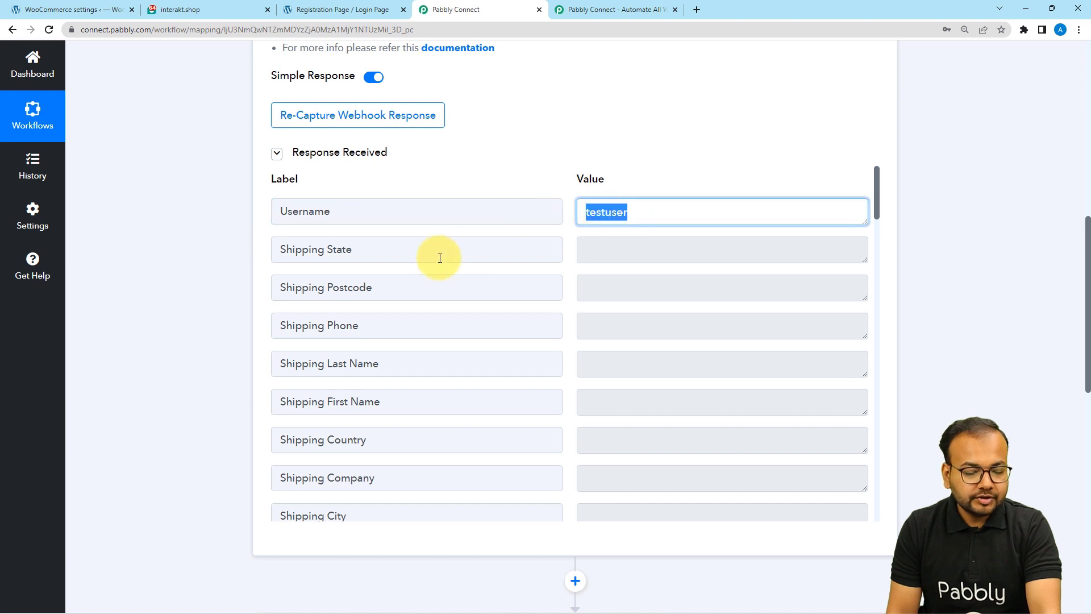
scroll(438, 255, "down", 3)
scroll(440, 258, "down", 3)
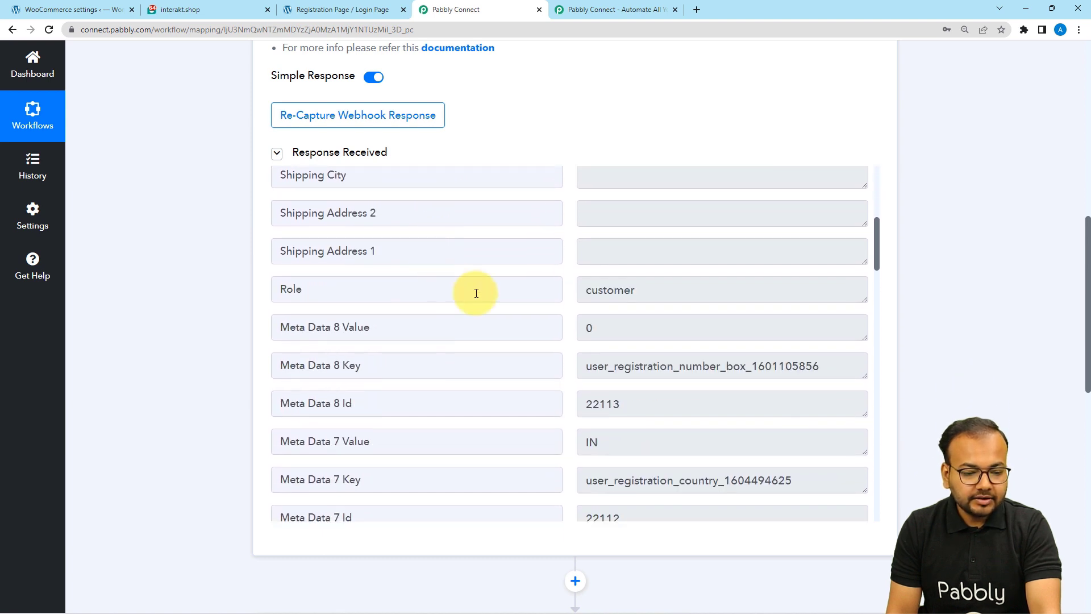
scroll(487, 314, "down", 3)
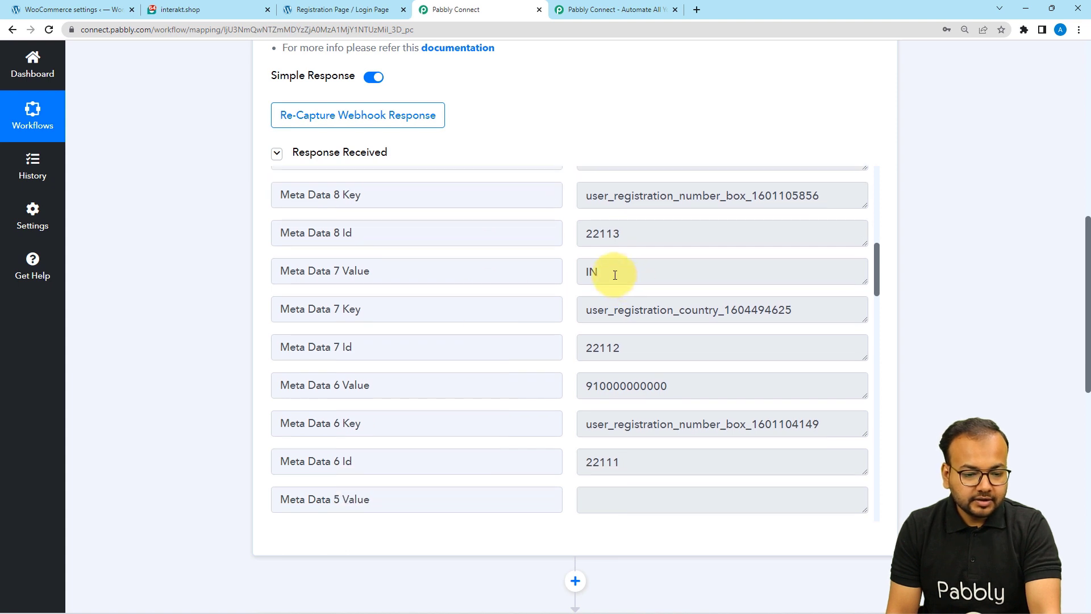
left_click_drag(615, 275, 571, 274)
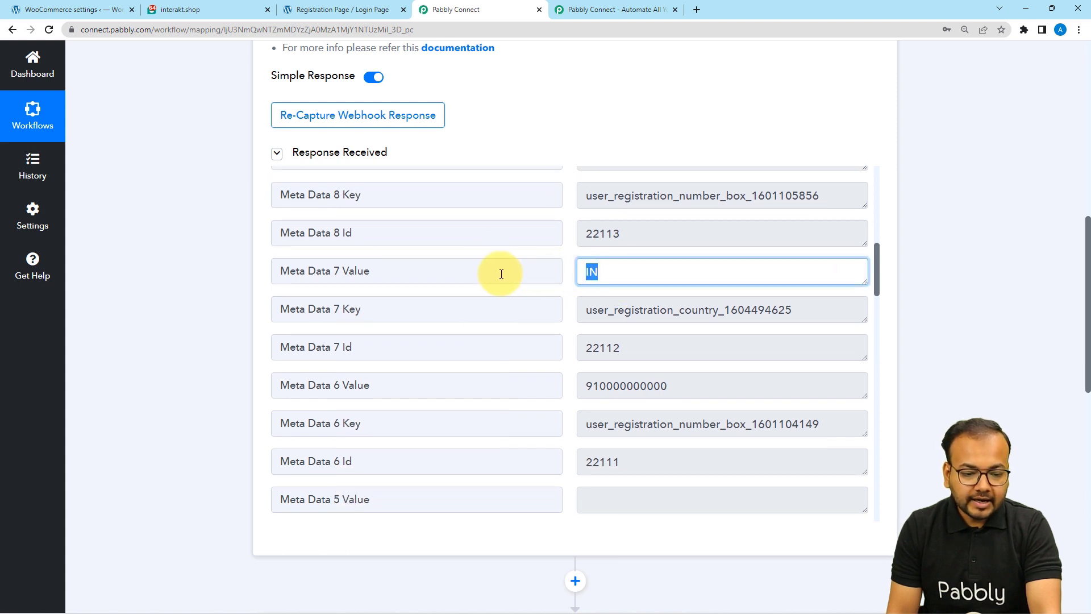
scroll(498, 274, "down", 1)
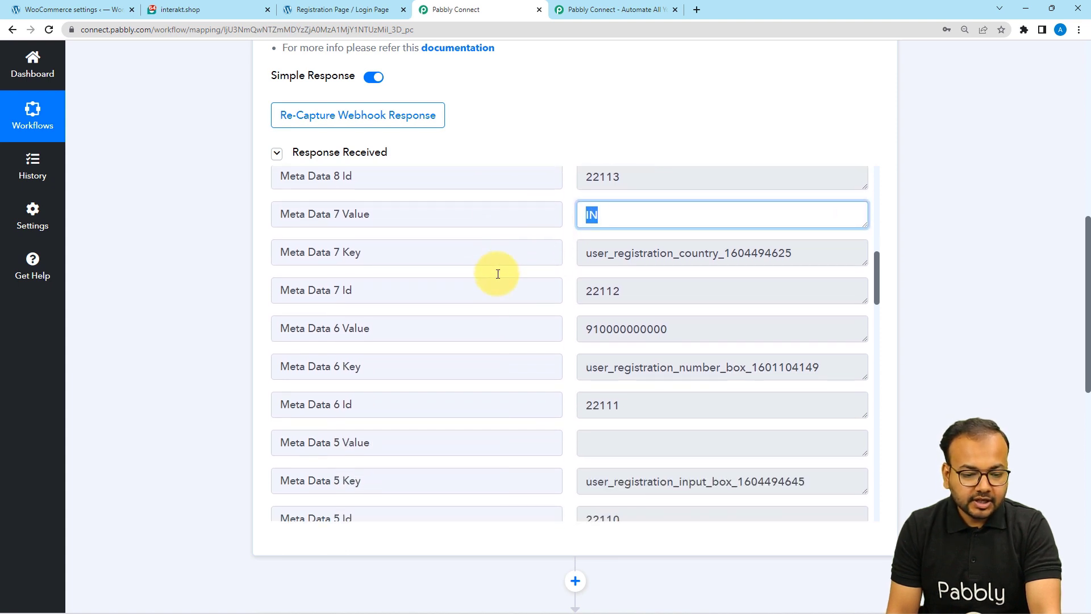
left_click(669, 334)
left_click_drag(668, 333, 469, 326)
scroll(470, 326, "down", 6)
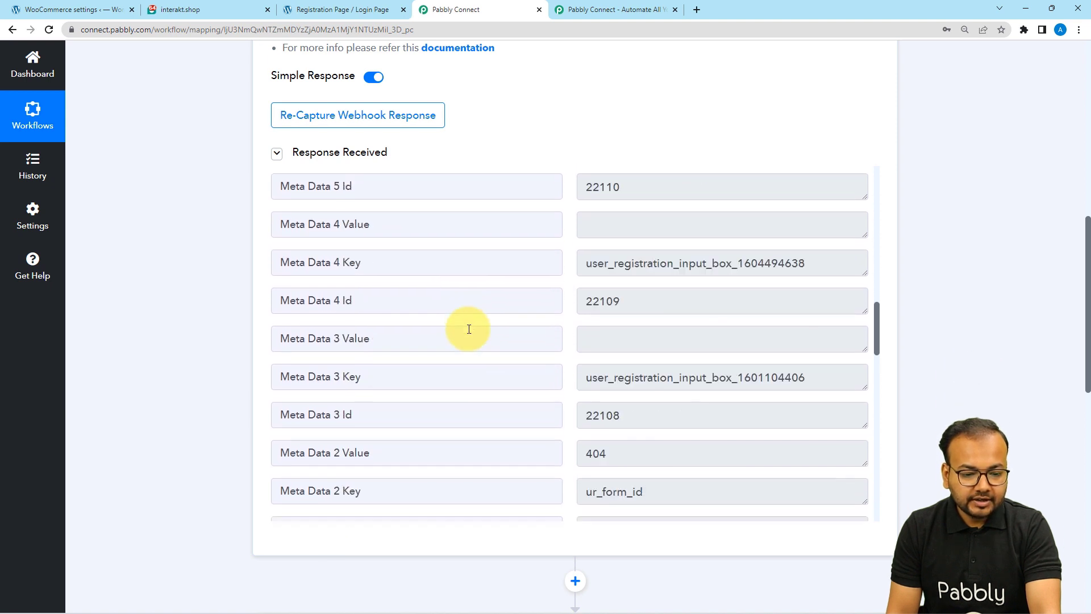
scroll(468, 329, "down", 7)
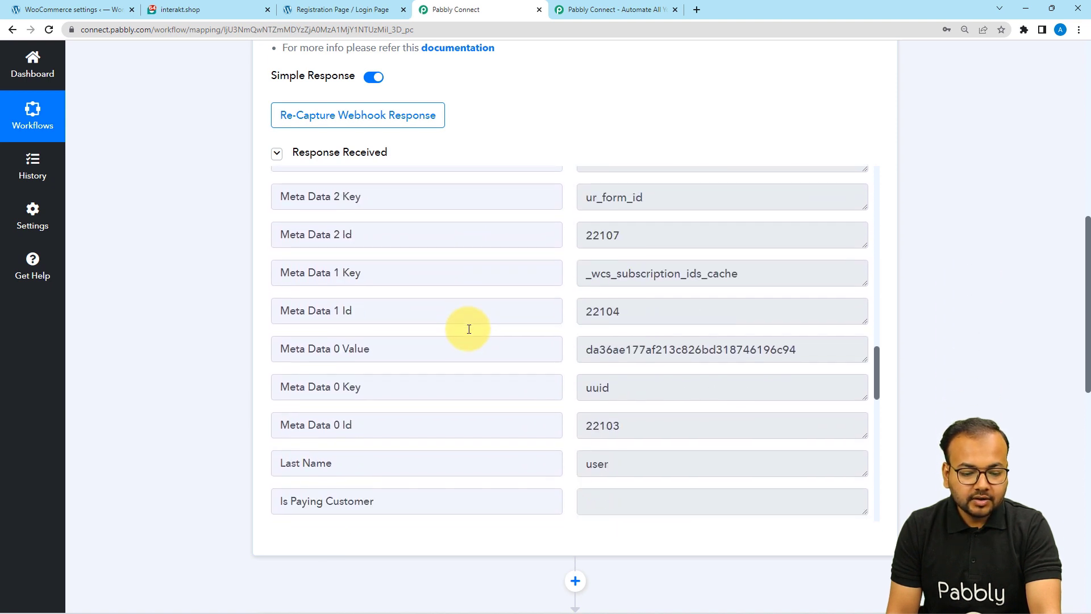
scroll(469, 329, "down", 2)
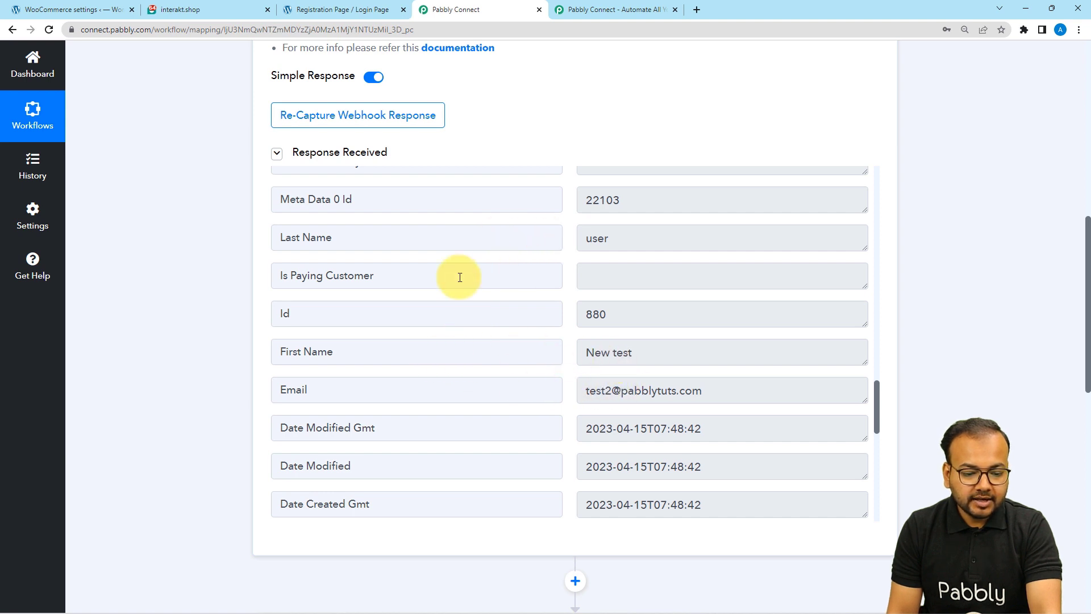
scroll(458, 276, "down", 3)
scroll(459, 278, "down", 7)
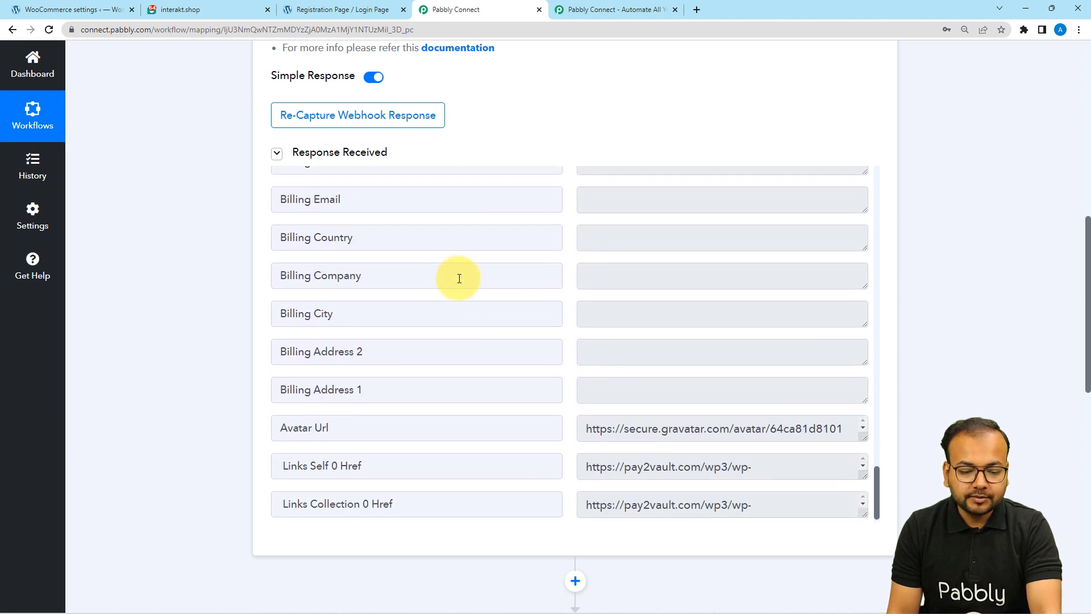
scroll(137, 270, "down", 5)
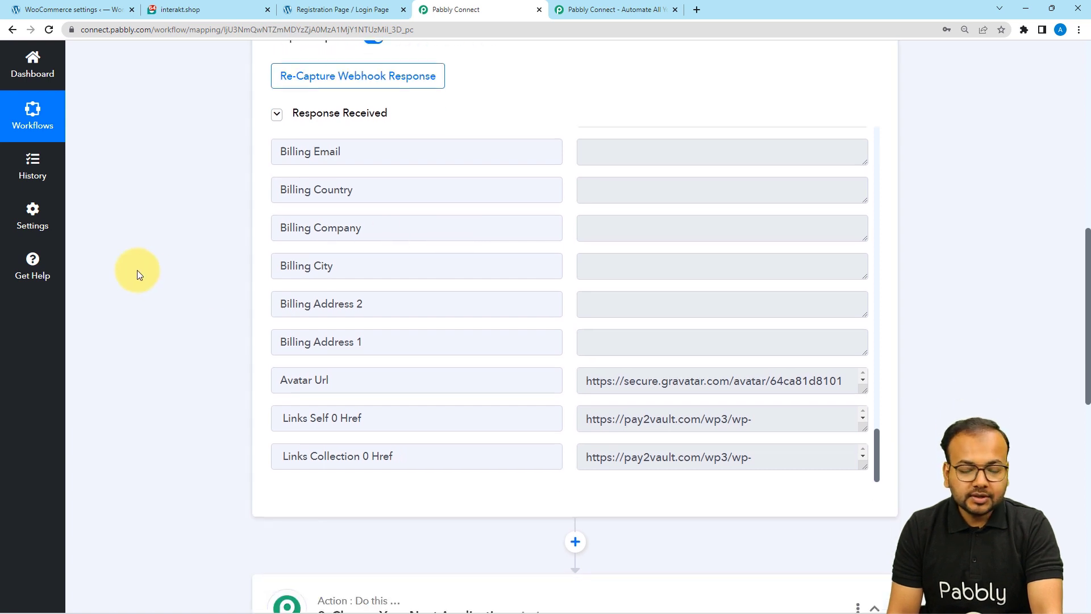
- Set the workflow's action app to Interakt with the action event Send WhatsApp Template Message
scroll(137, 270, "down", 2)
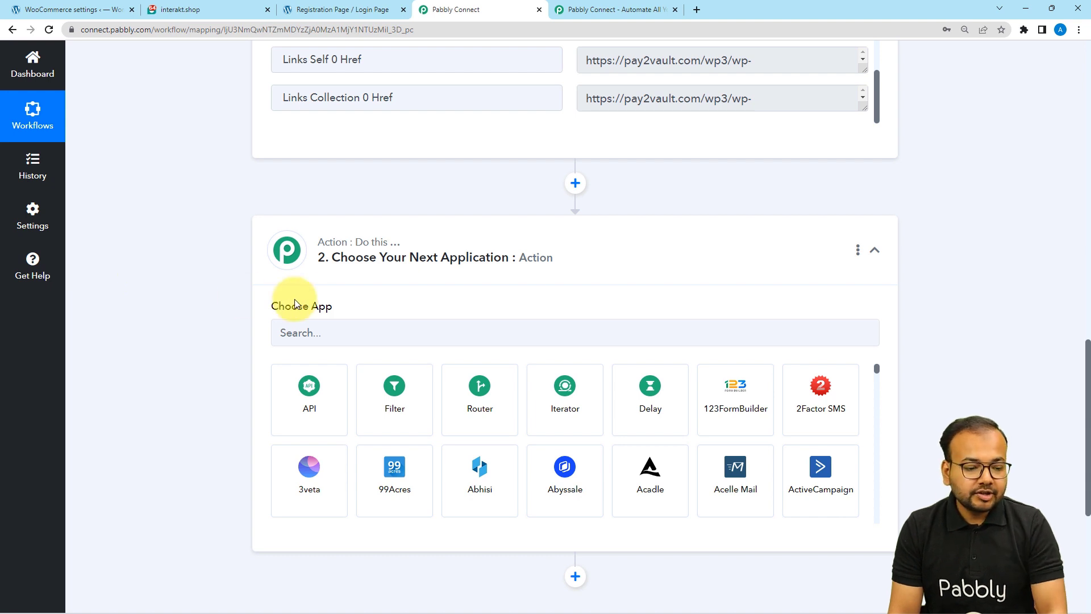
left_click(353, 336)
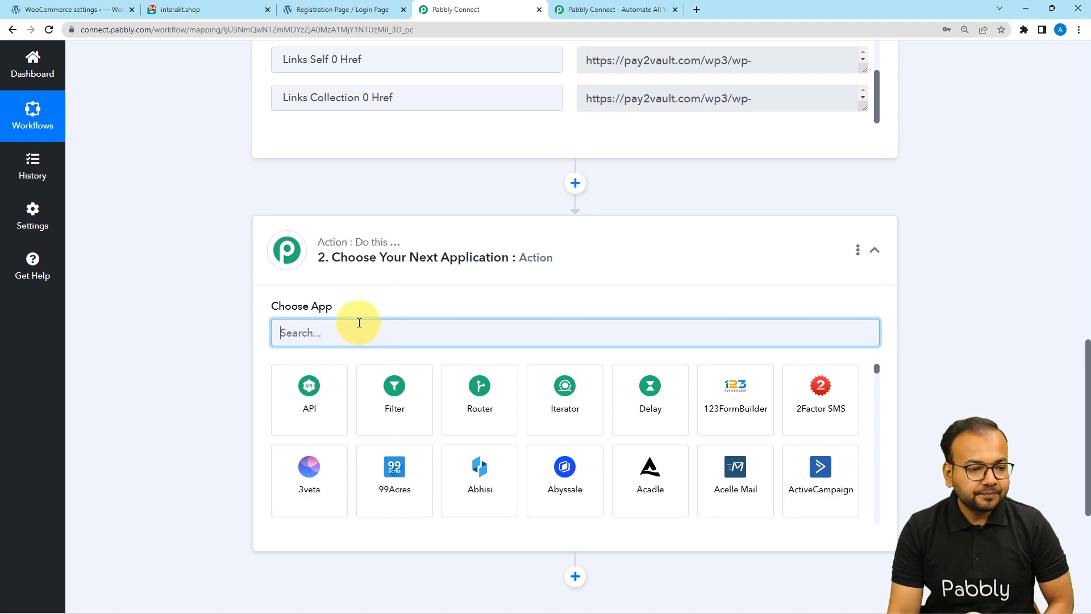
type("inter")
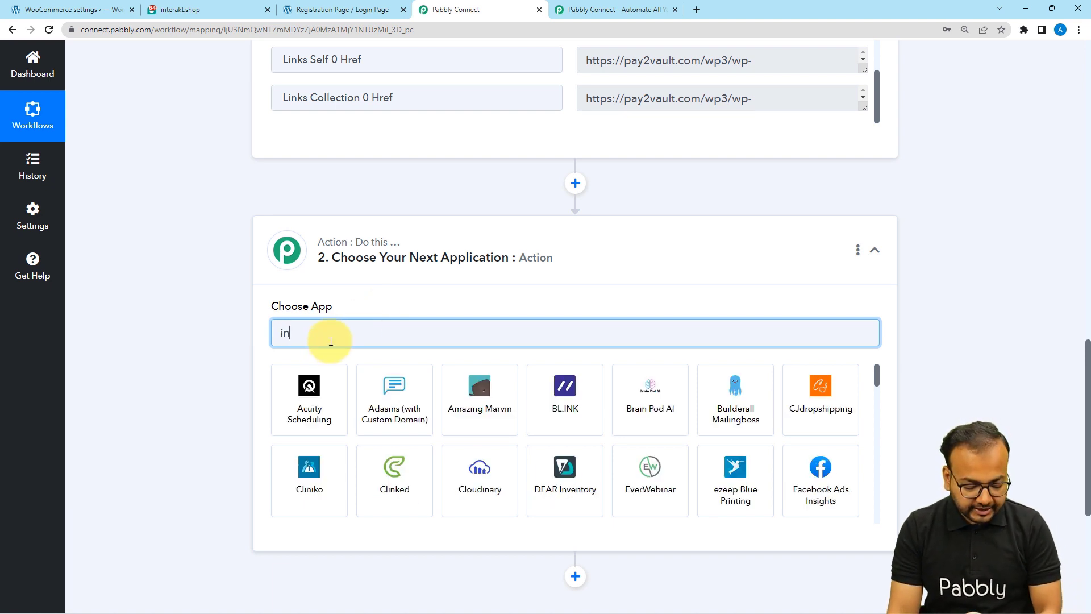
left_click(309, 390)
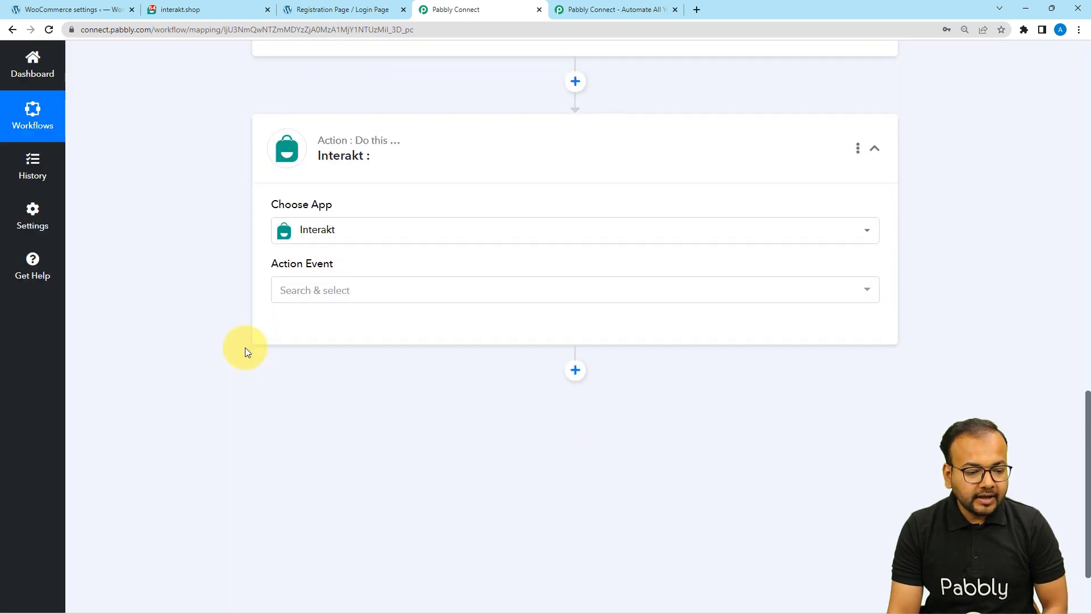
left_click(336, 280)
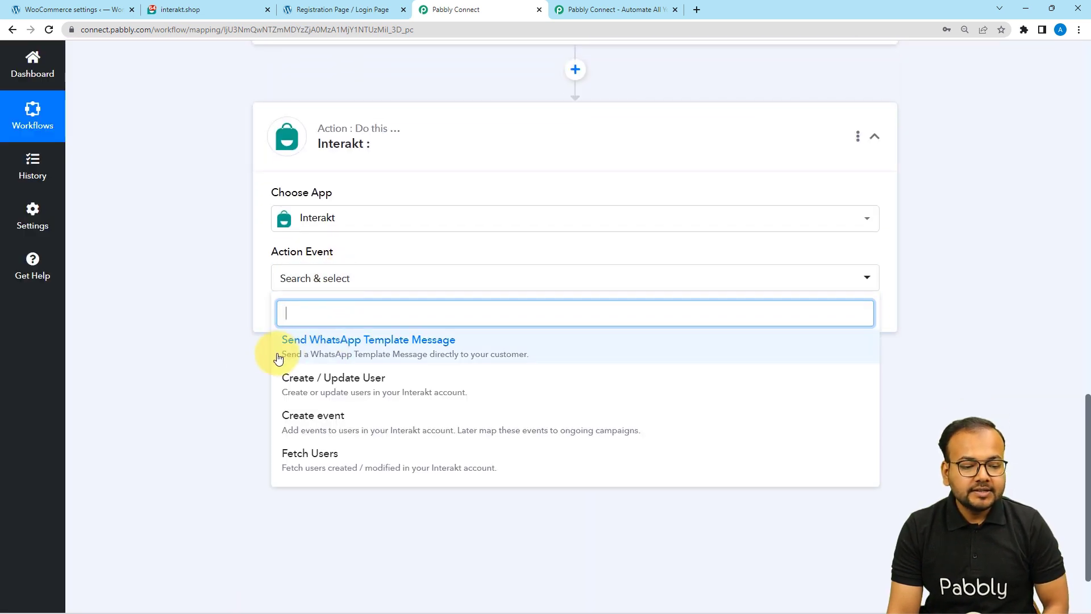
left_click(334, 341)
- Start a new Interakt connection for the action, then copy the secret key from the Developer Settings of the Interakt account
left_click(298, 323)
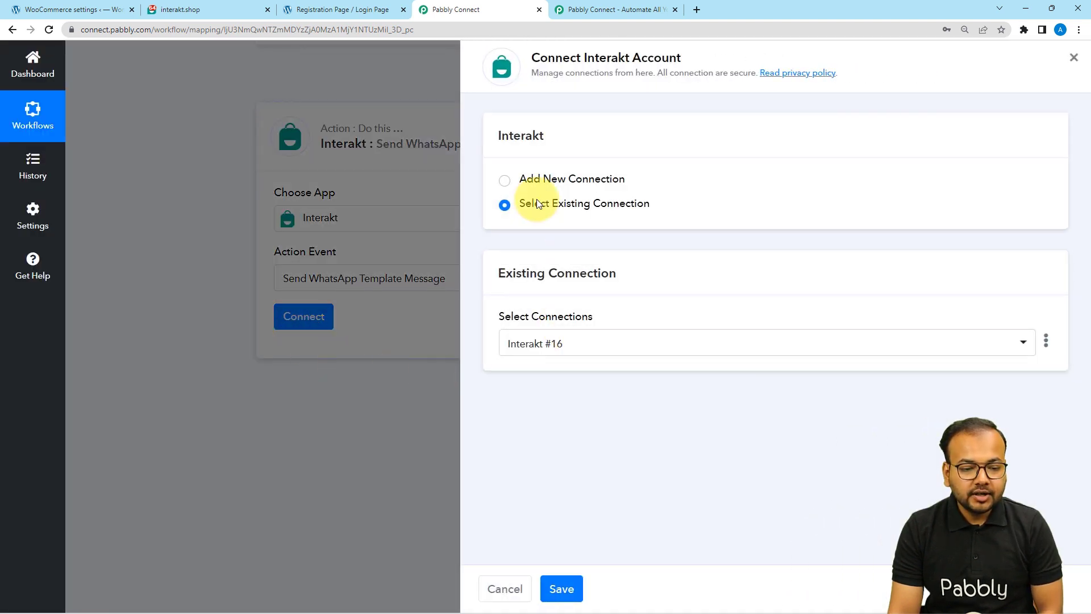
left_click(504, 180)
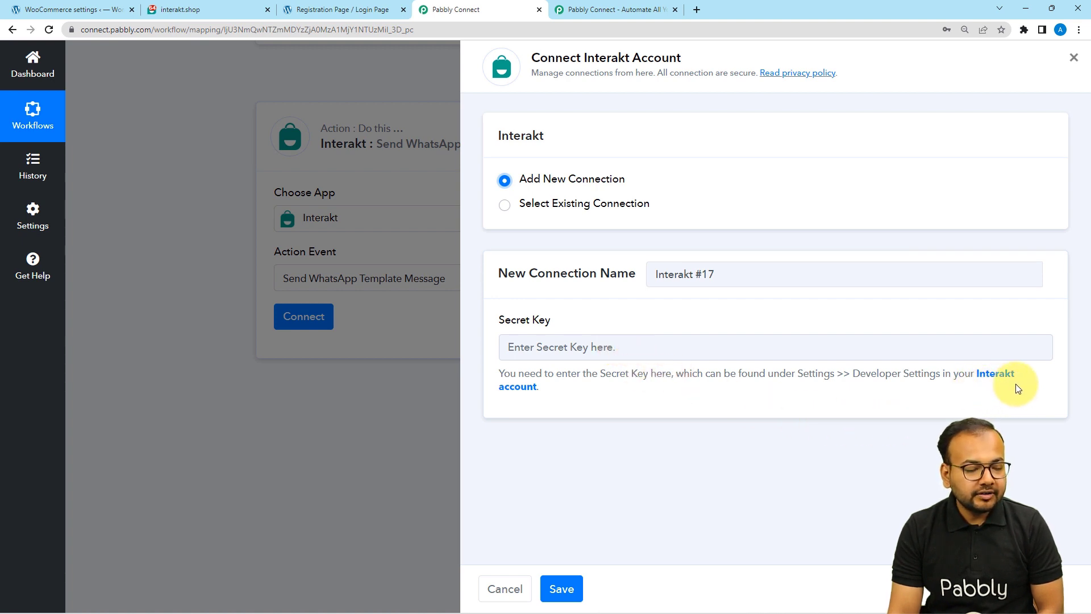
left_click(231, 11)
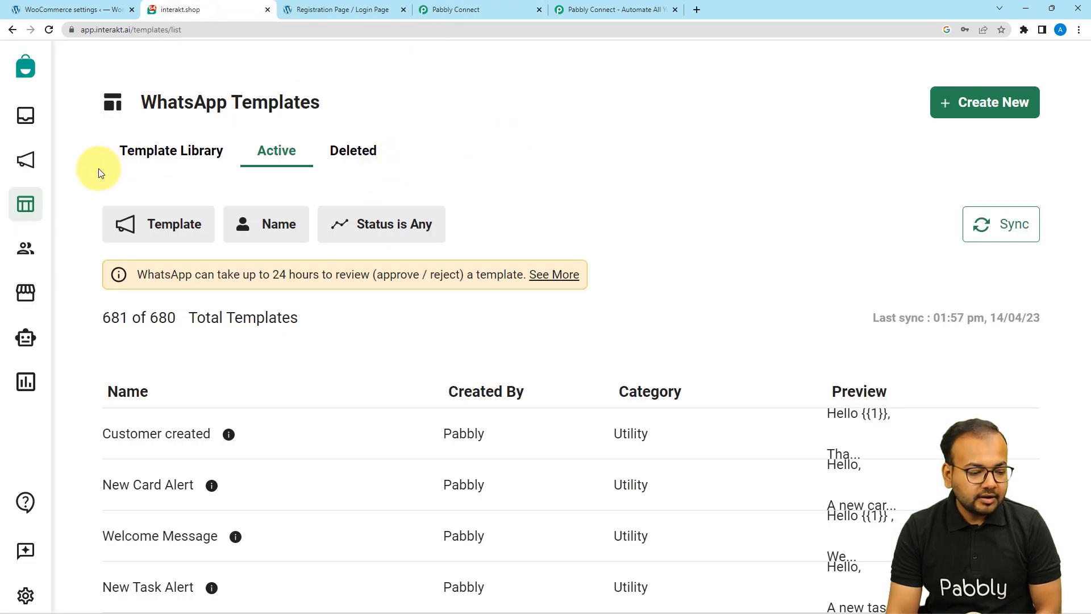
left_click(27, 595)
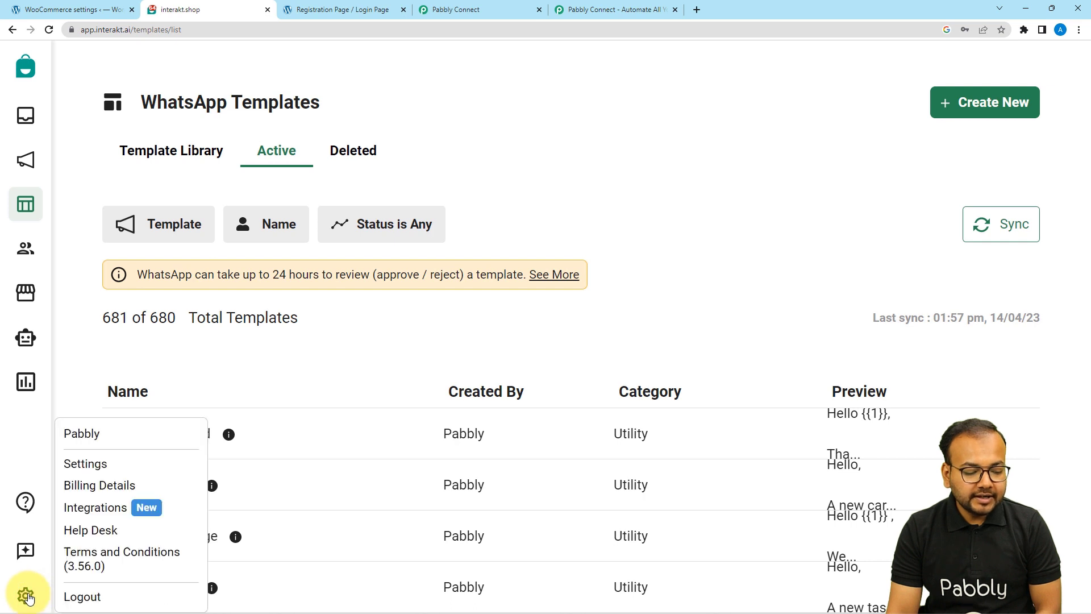
left_click(85, 469)
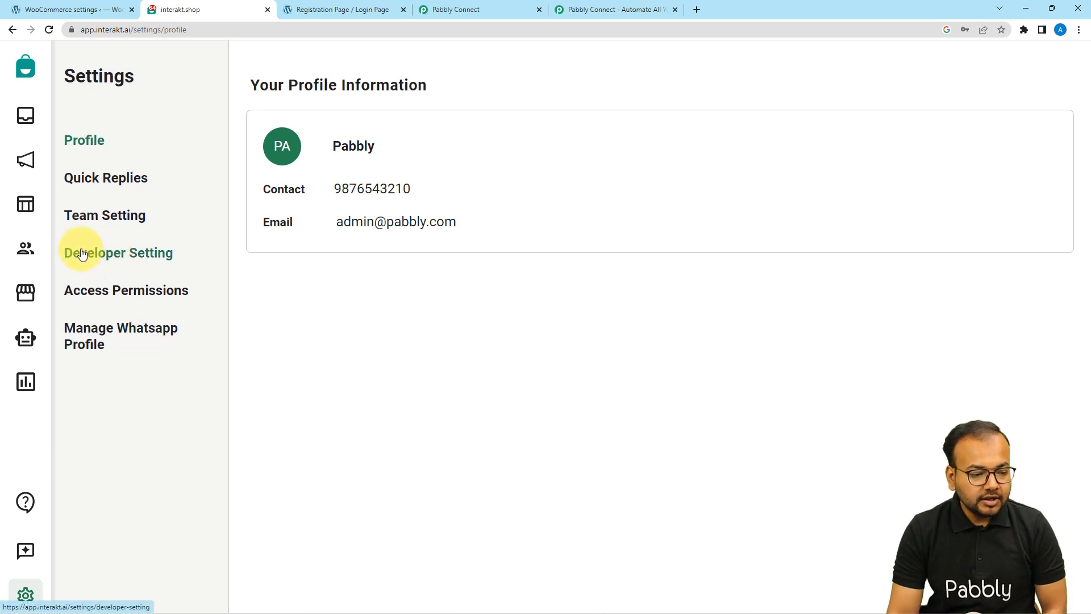
left_click(101, 258)
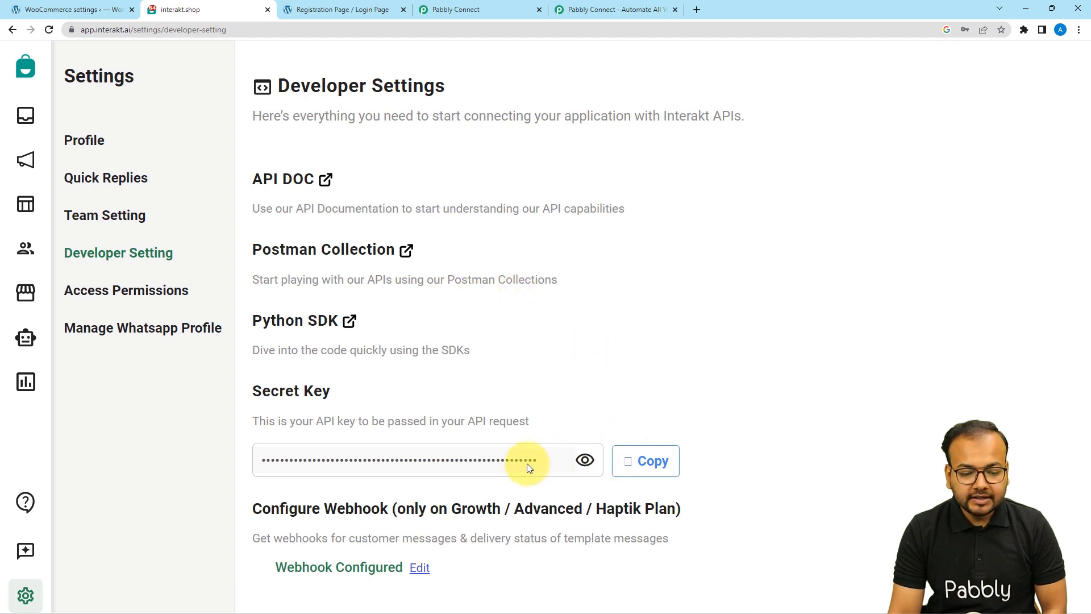
left_click(659, 467)
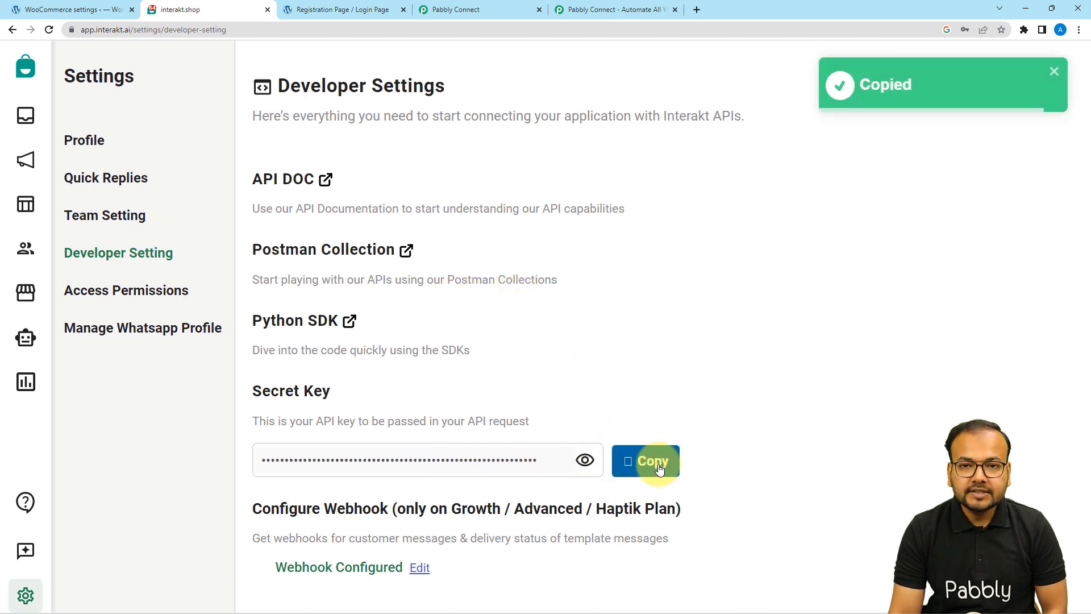
- Return to Pabbly Connect, paste the secret key into the new Interakt connection and save it
left_click(493, 12)
right_click(557, 349)
left_click(575, 443)
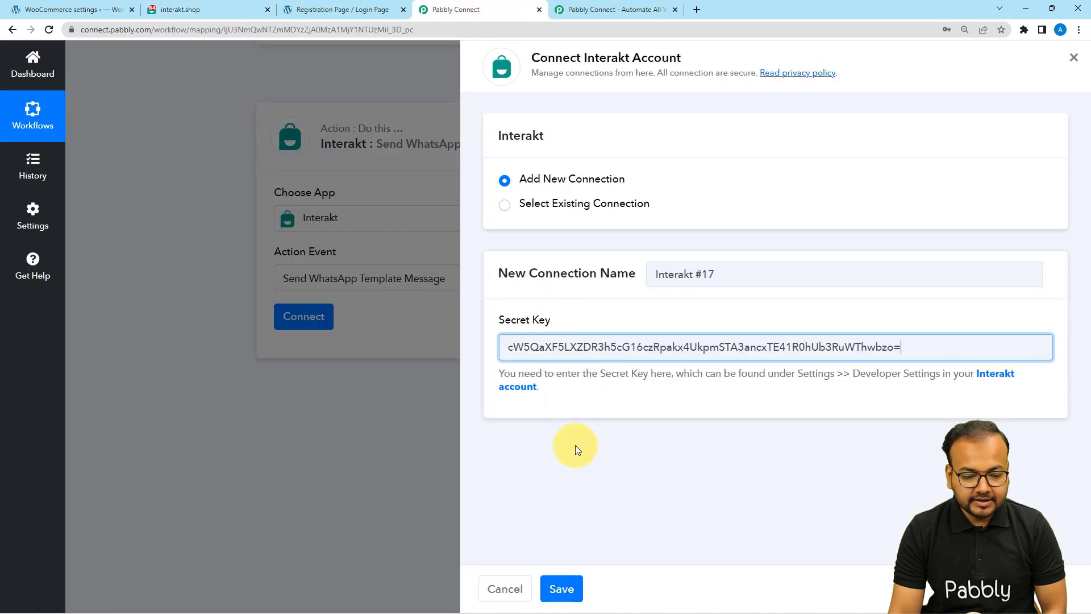
left_click(562, 589)
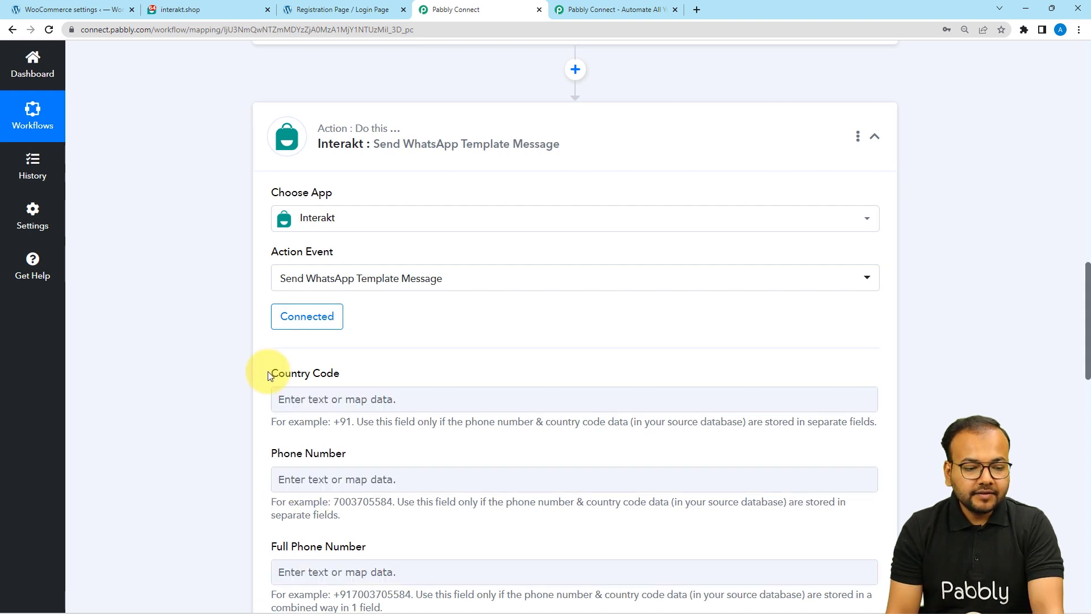
- Review the Interakt action's phone number and template fields, and check which trigger response field holds the customer's mobile number
scroll(168, 342, "down", 2)
scroll(168, 344, "down", 1)
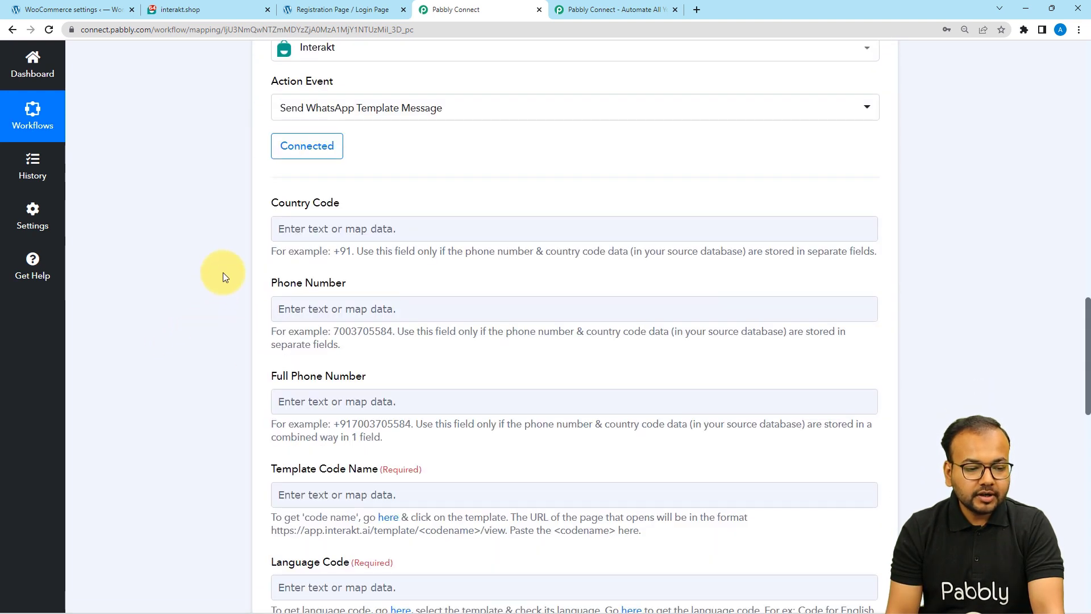
scroll(336, 323, "down", 2)
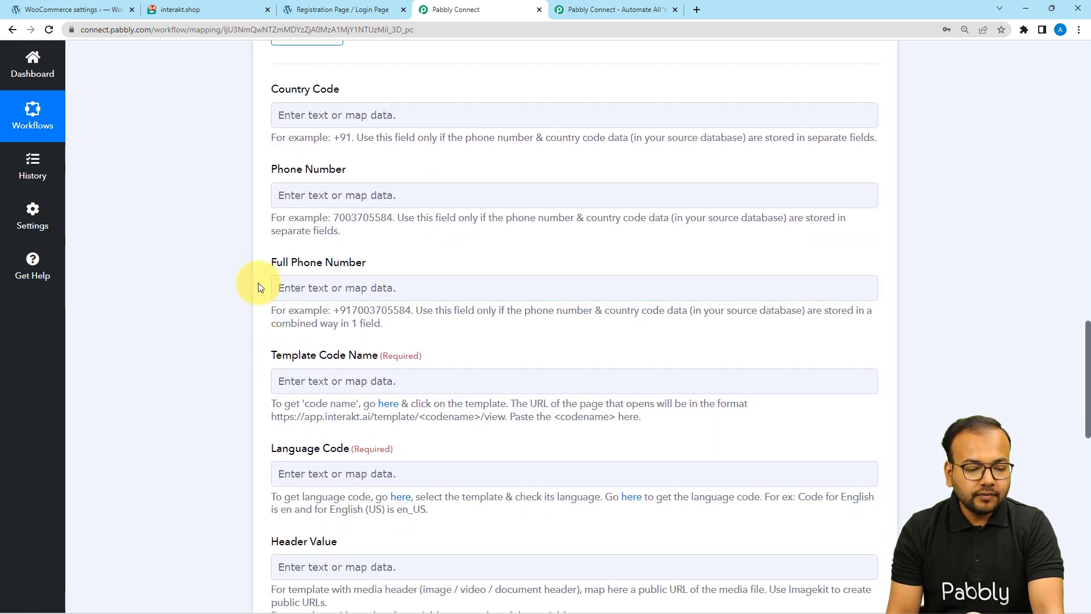
scroll(211, 271, "up", 10)
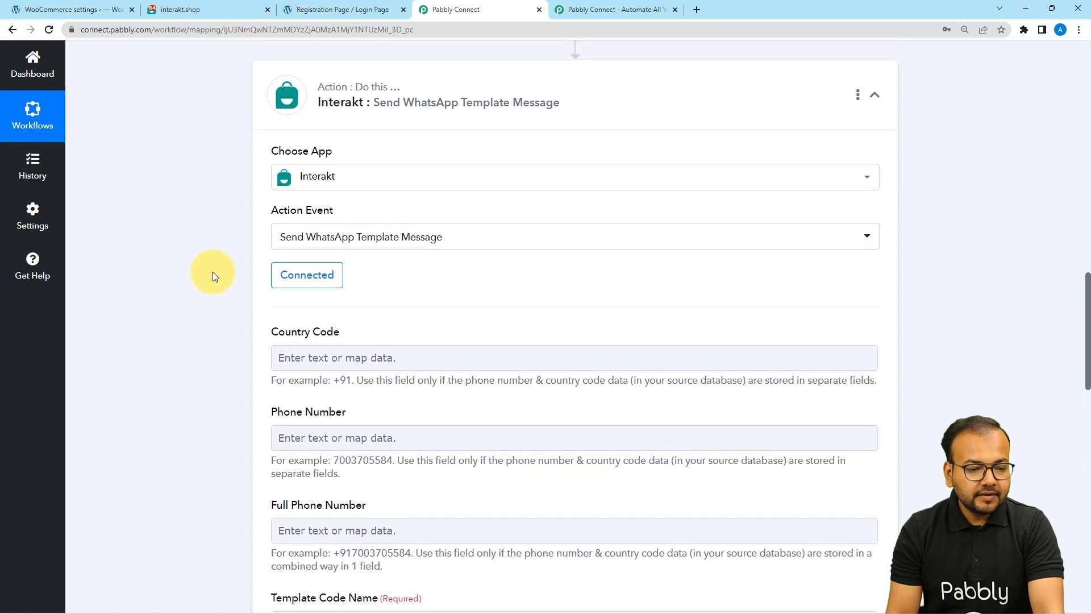
scroll(376, 291, "up", 15)
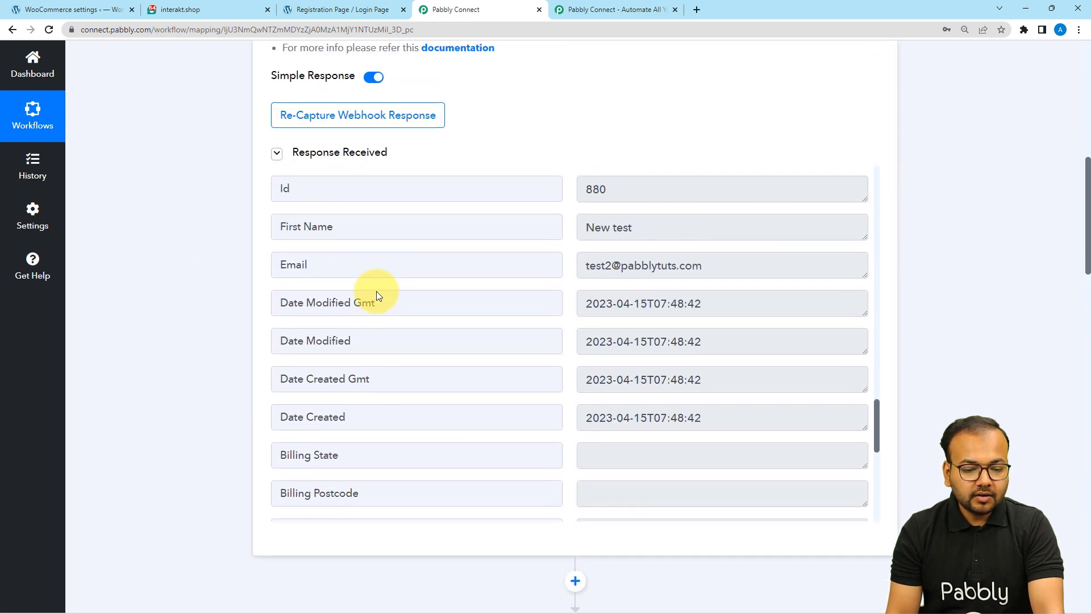
scroll(377, 291, "up", 10)
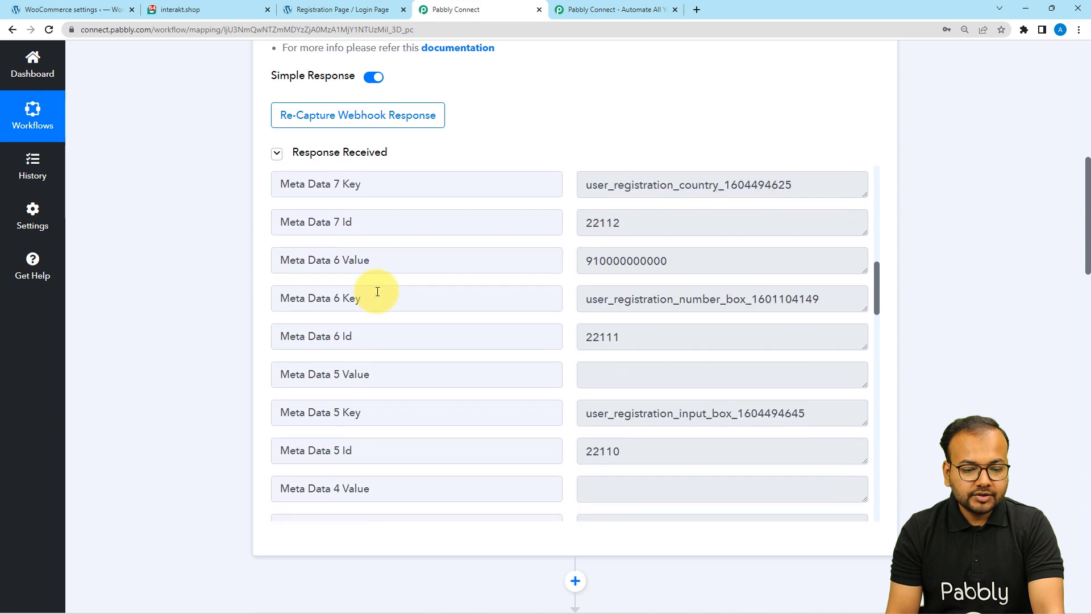
left_click_drag(382, 316, 263, 323)
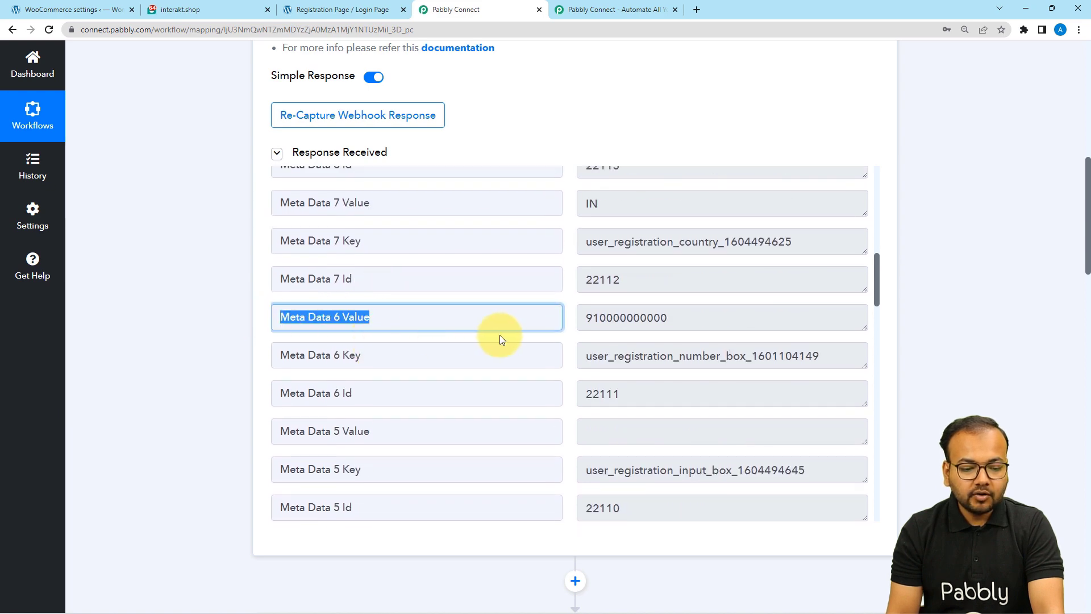
scroll(221, 286, "down", 5)
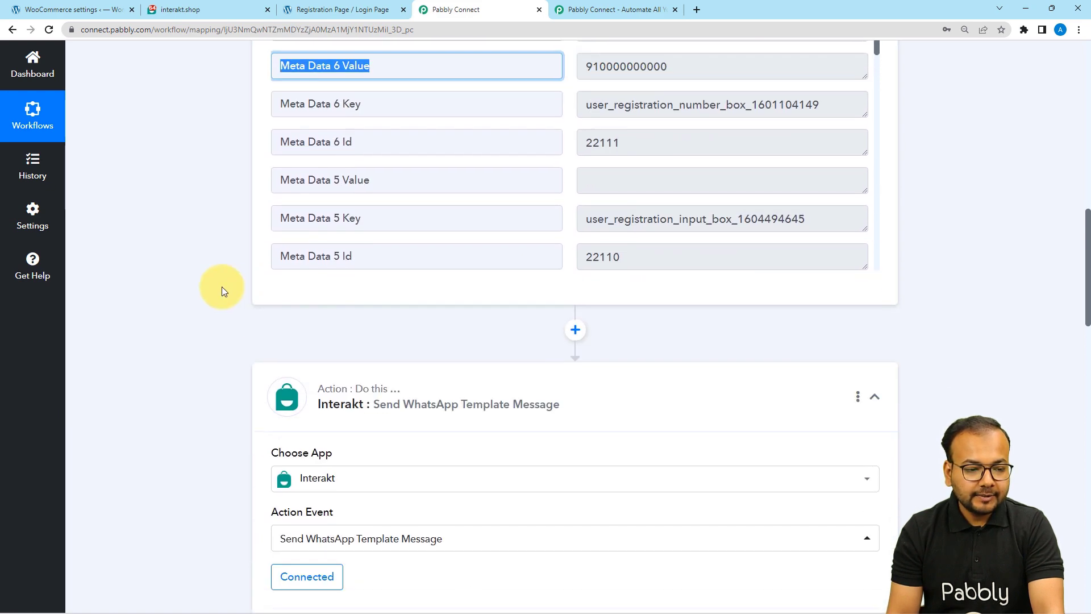
scroll(221, 286, "down", 8)
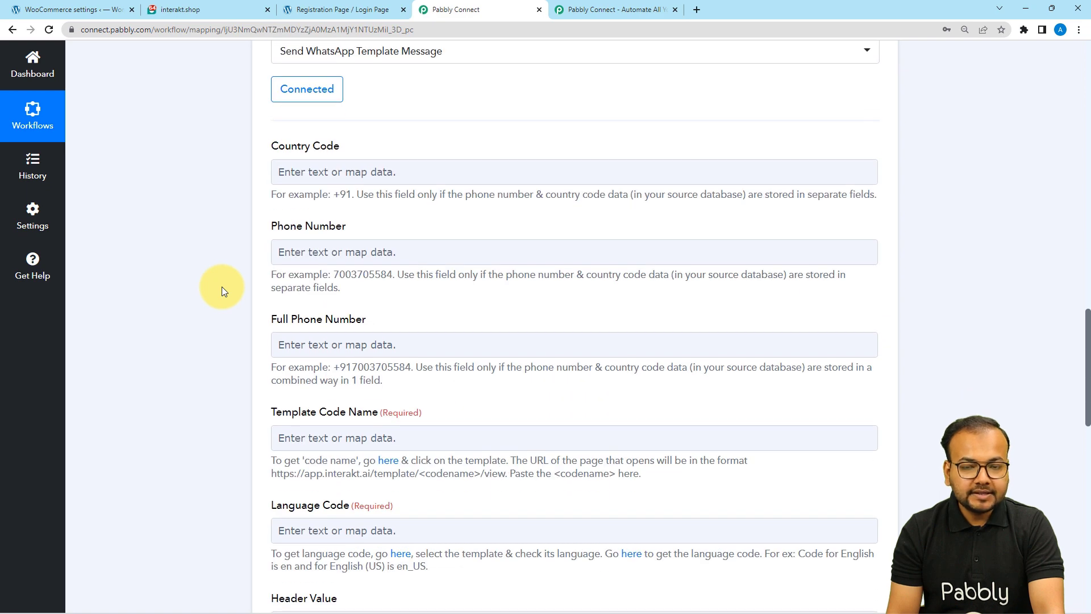
- Map the Interakt action's Full Phone Number to Meta Data 6 Value from the WooCommerce New Customer Created response
scroll(221, 286, "down", 1)
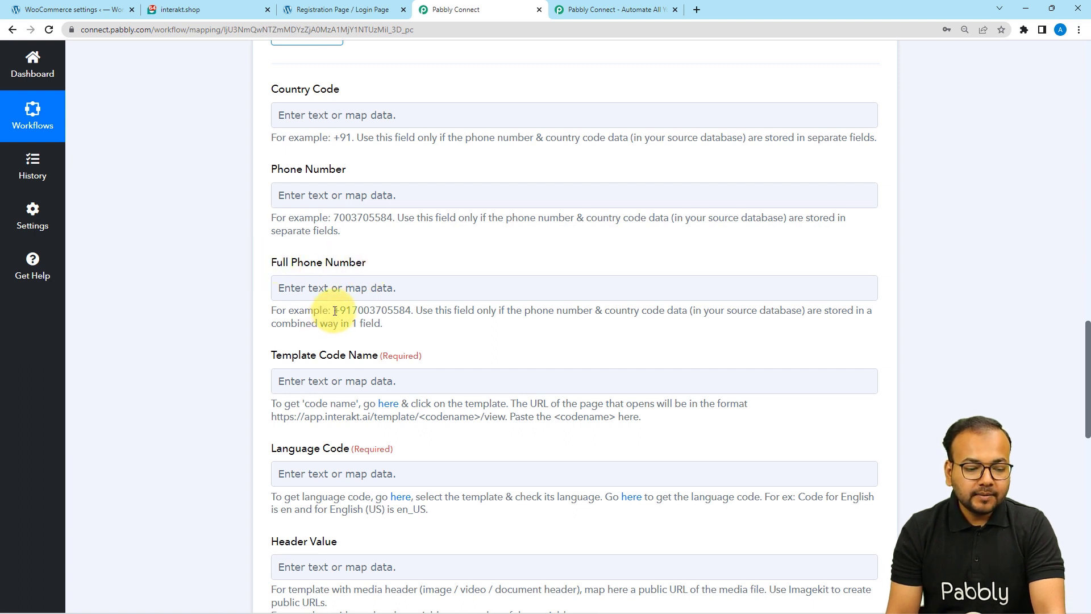
left_click_drag(349, 311, 414, 313)
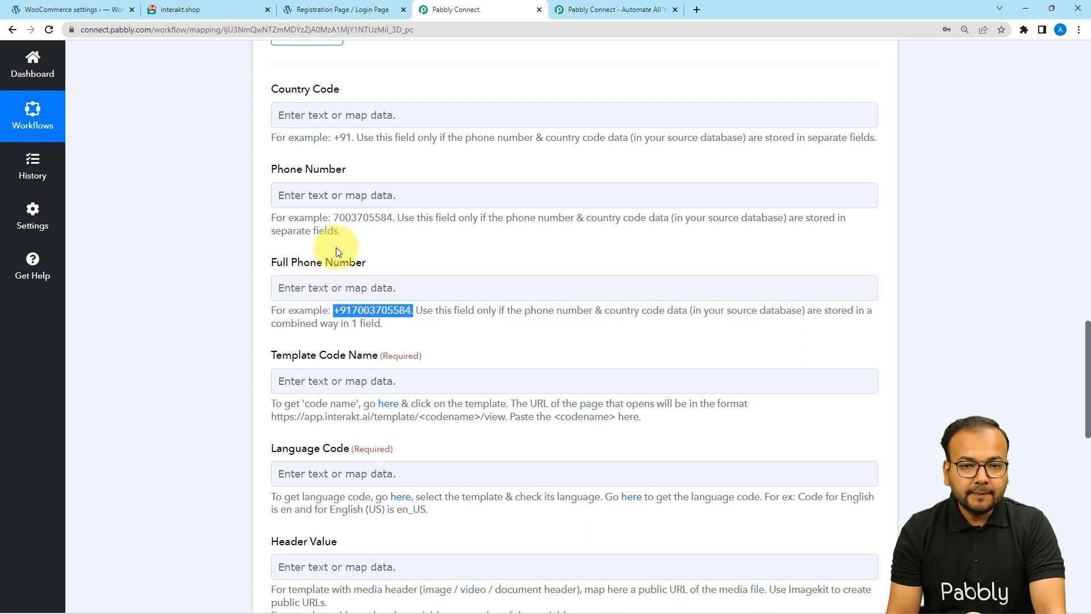
scroll(335, 252, "down", 2)
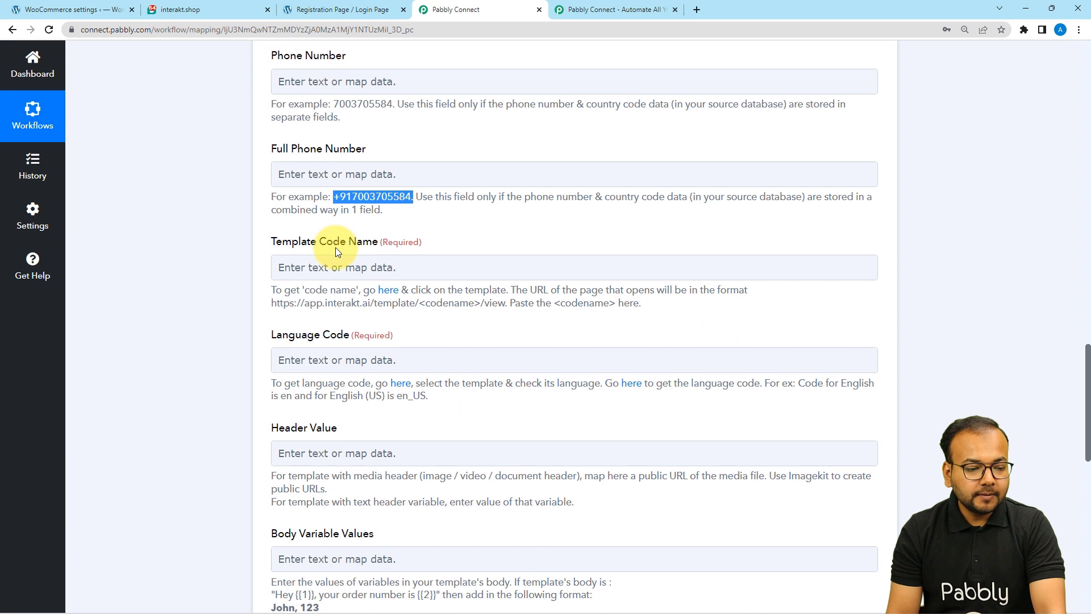
left_click(321, 176)
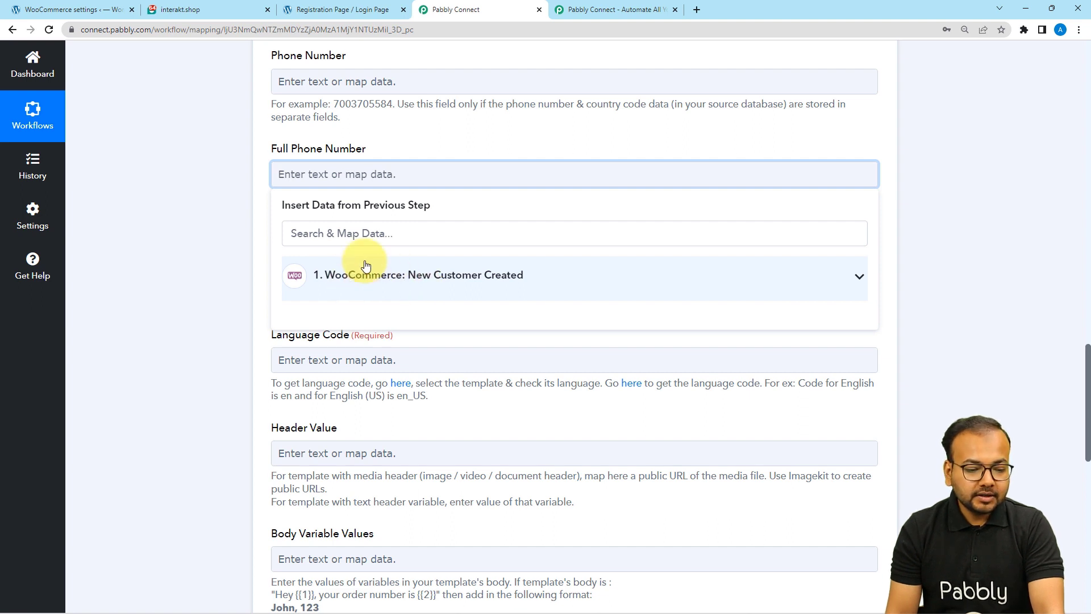
left_click(411, 285)
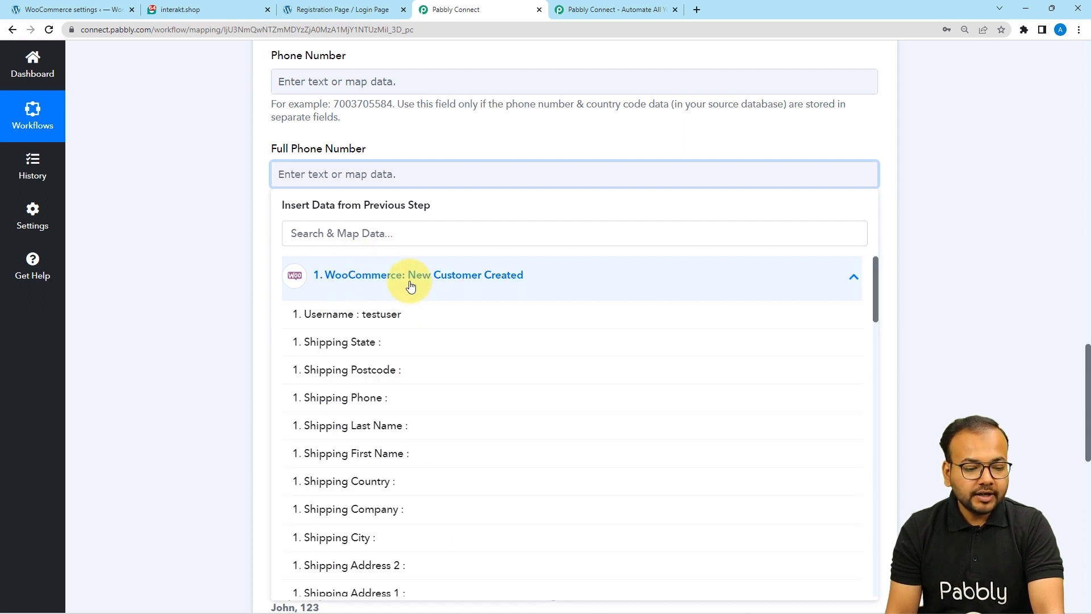
scroll(405, 378, "down", 8)
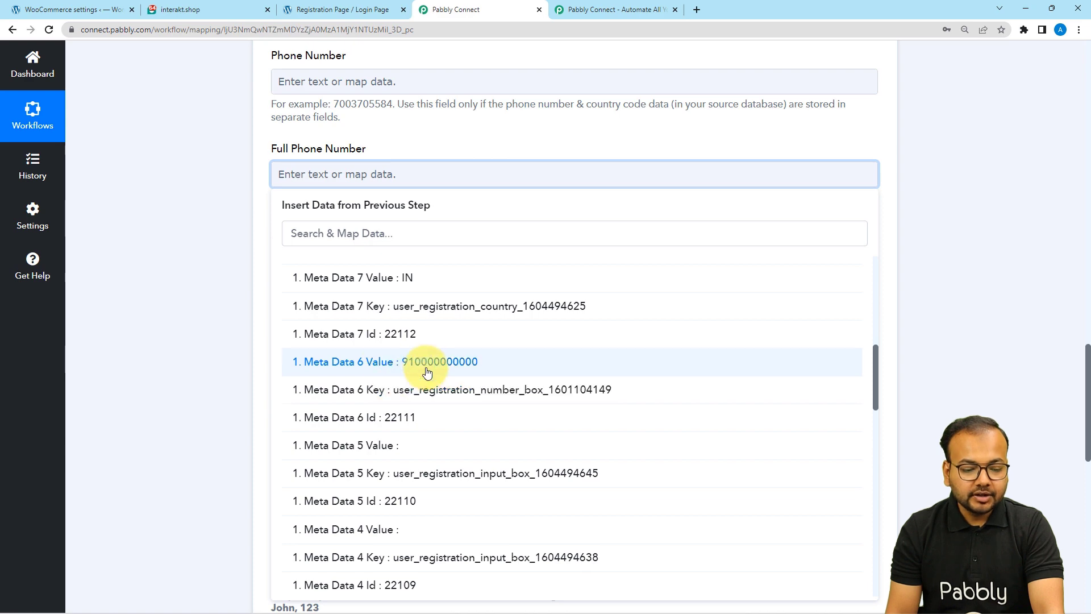
left_click(411, 363)
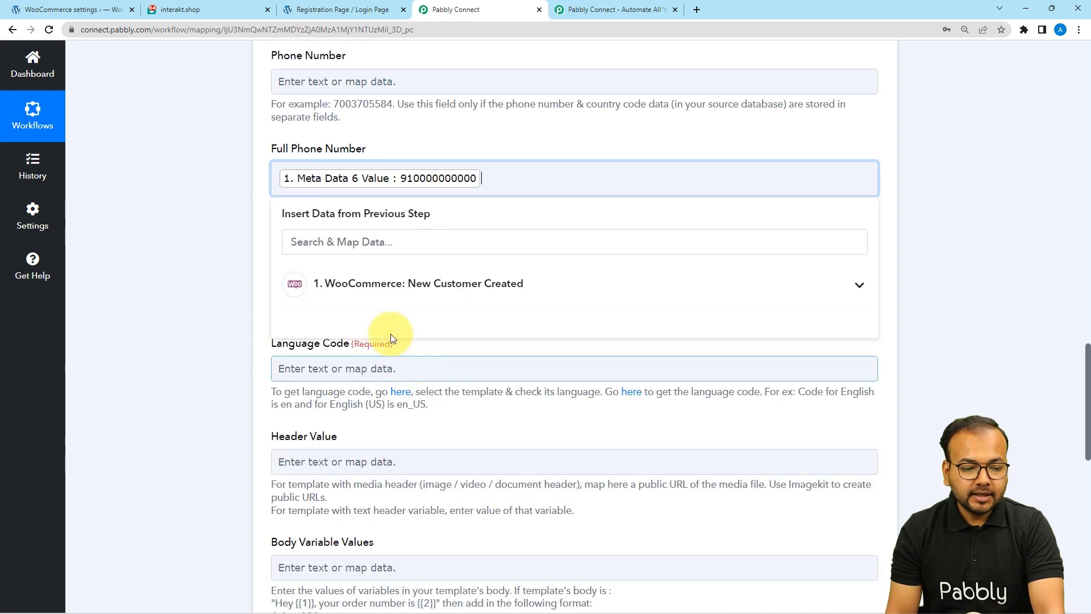
left_click(228, 210)
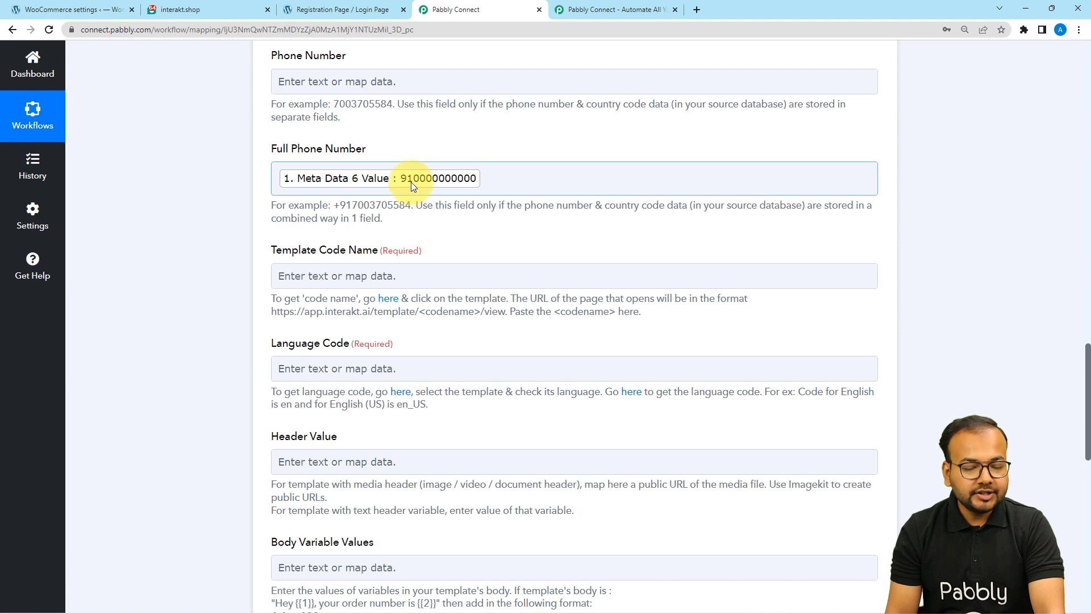
- Prefix the mapped value in Full Phone Number with a plus sign
left_click(279, 180)
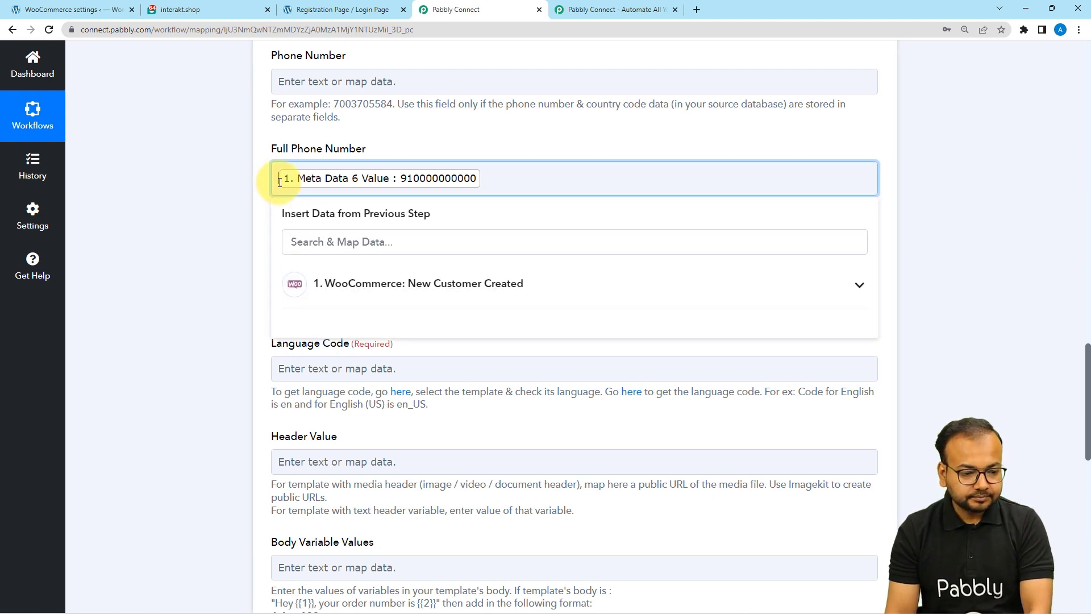
type("+")
left_click(216, 209)
- Switch to Interakt and open the Customer created template from the active WhatsApp templates
scroll(216, 209, "down", 2)
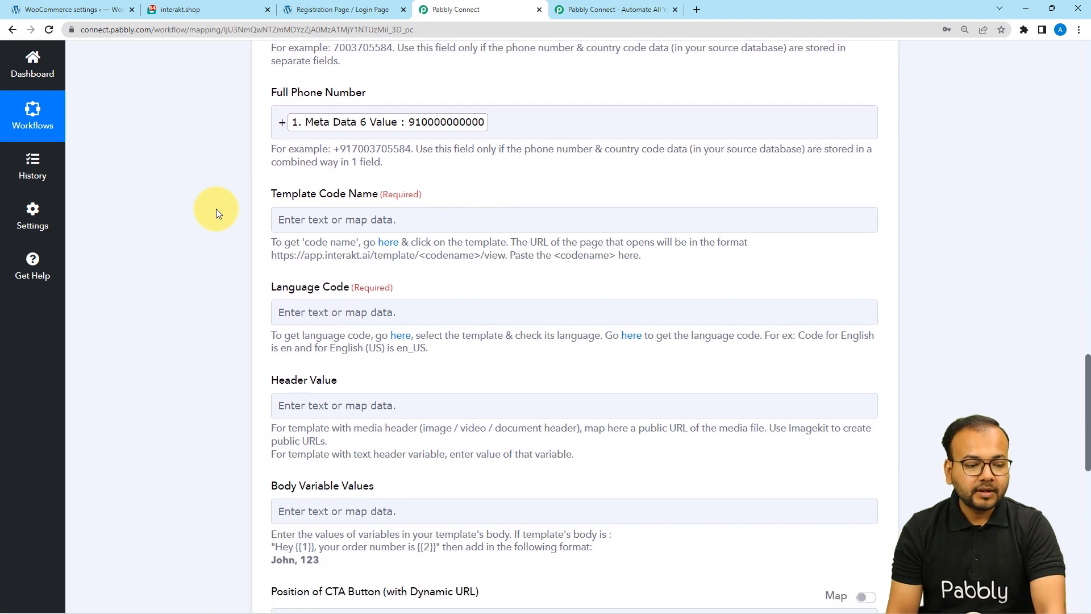
left_click(289, 158)
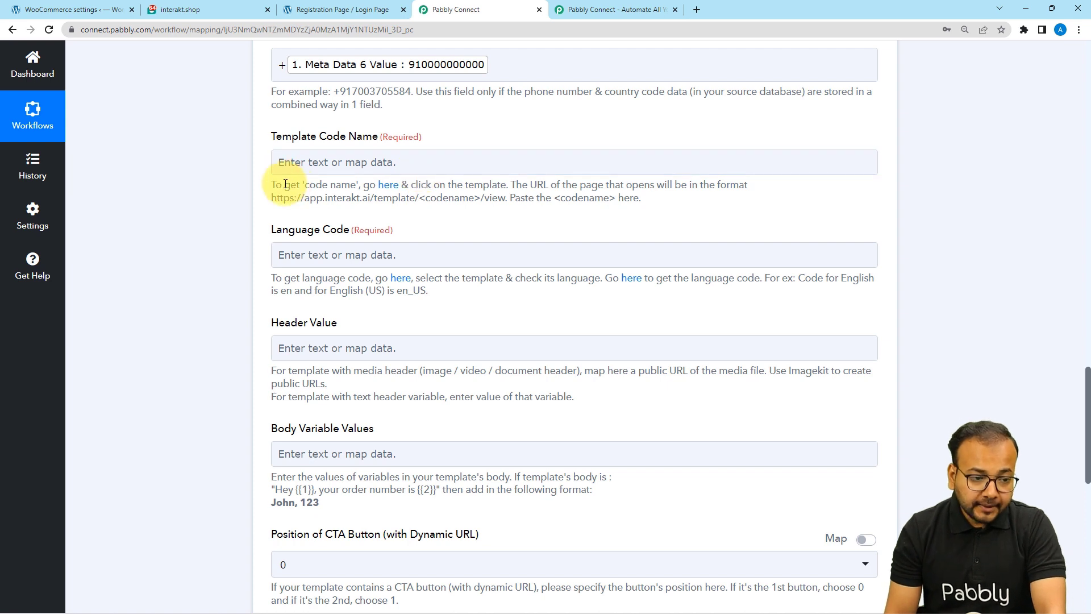
left_click(230, 15)
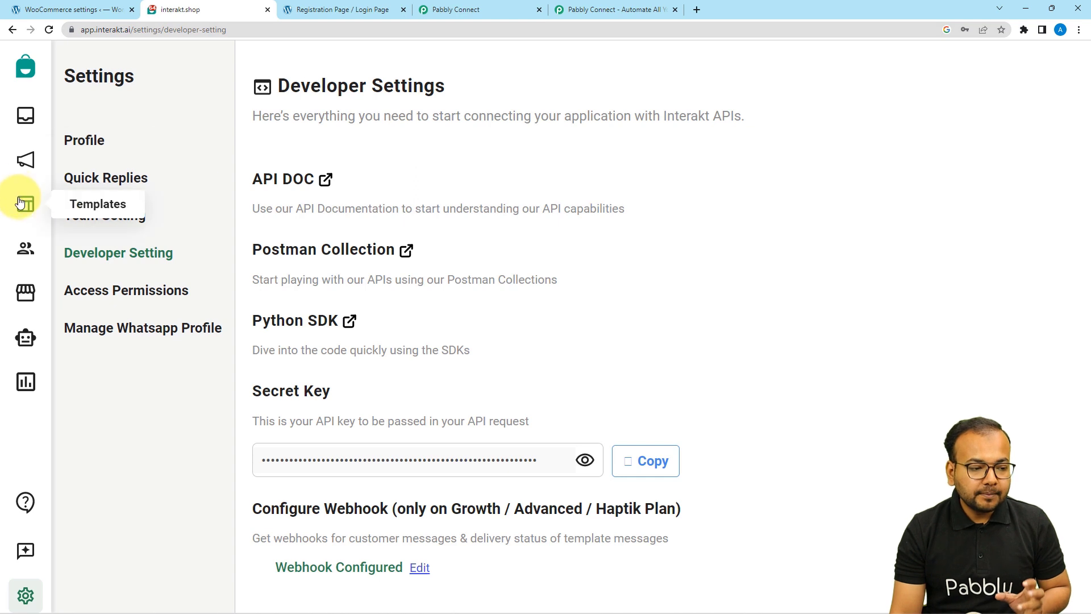
left_click(26, 205)
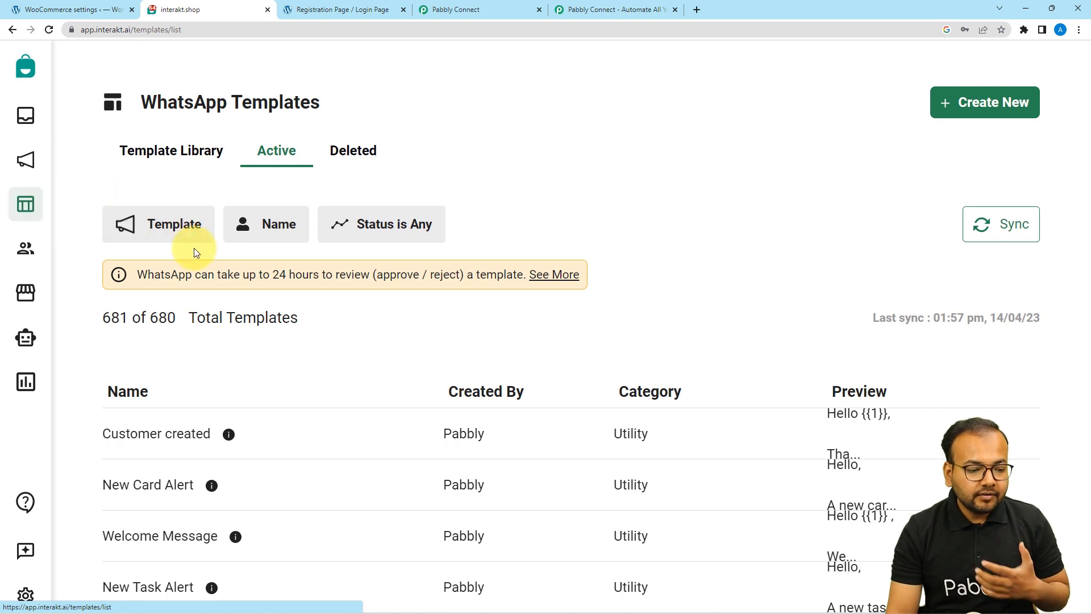
scroll(187, 256, "down", 2)
left_click(136, 324)
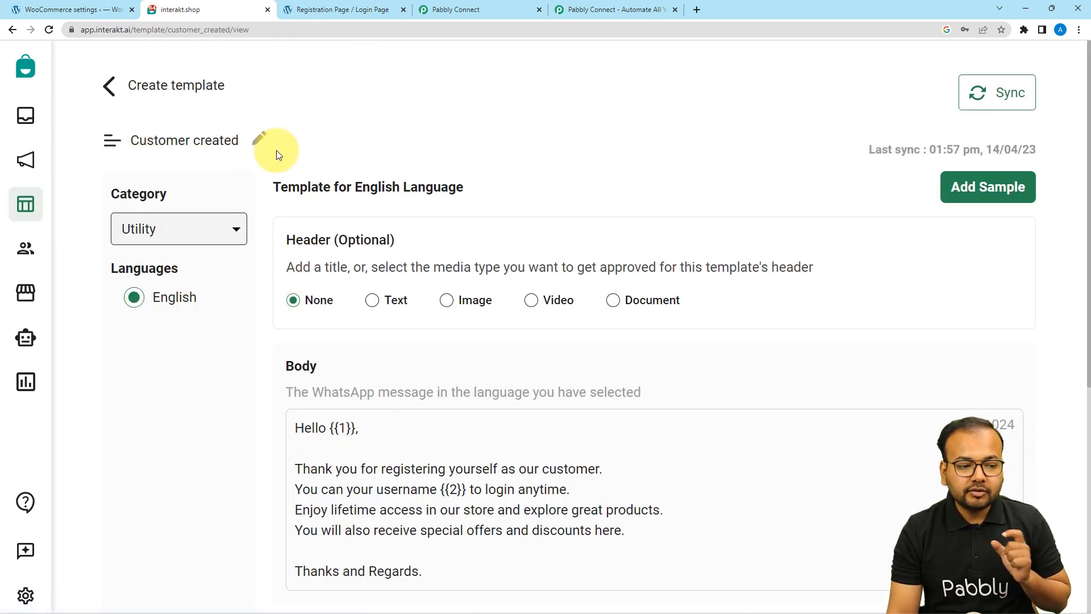
- Examine the Customer created template's header type, footer, buttons and the {{1}} and {{2}} variables in its body, then return to Pabbly Connect
scroll(298, 155, "down", 2)
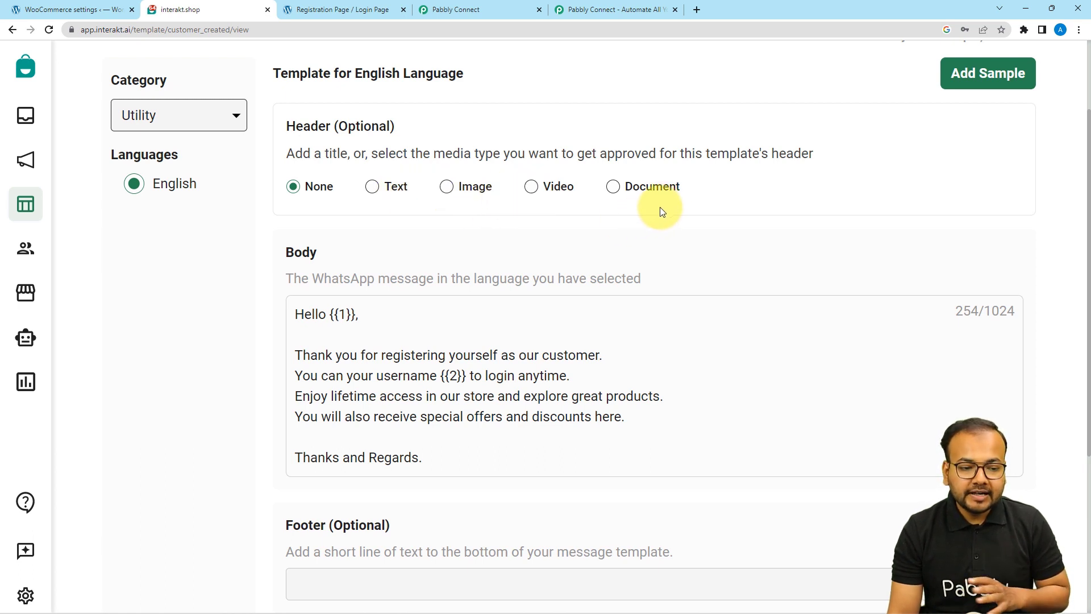
scroll(661, 207, "down", 1)
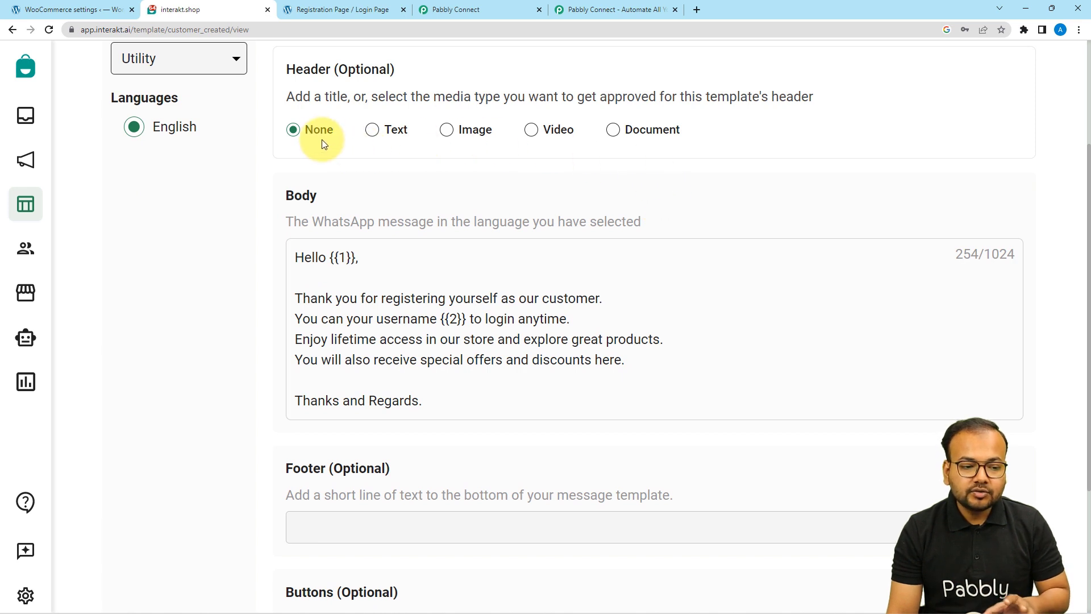
scroll(297, 136, "down", 1)
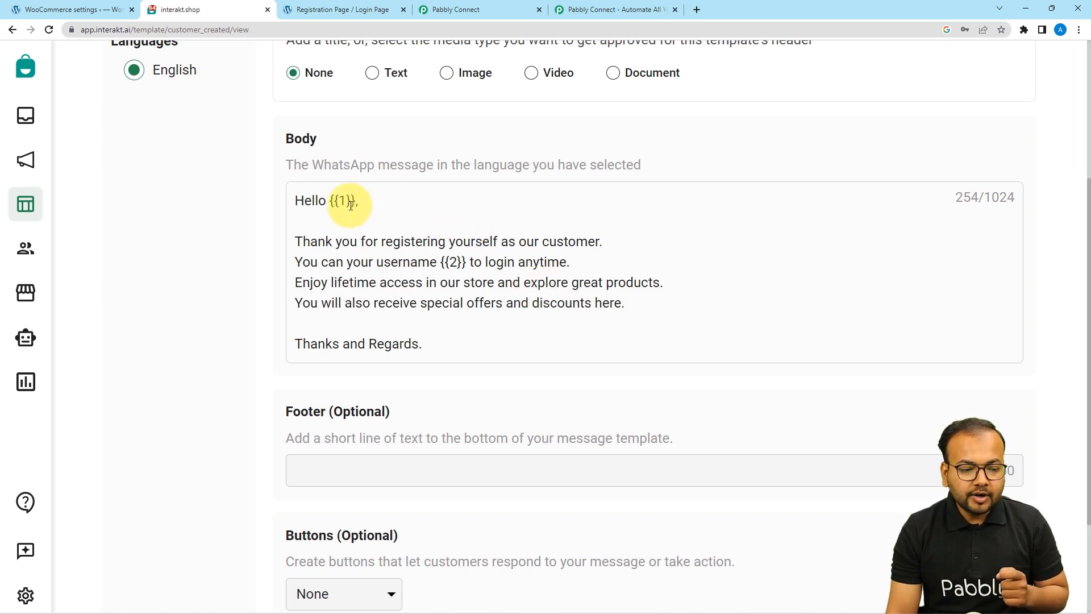
left_click_drag(347, 205, 329, 205)
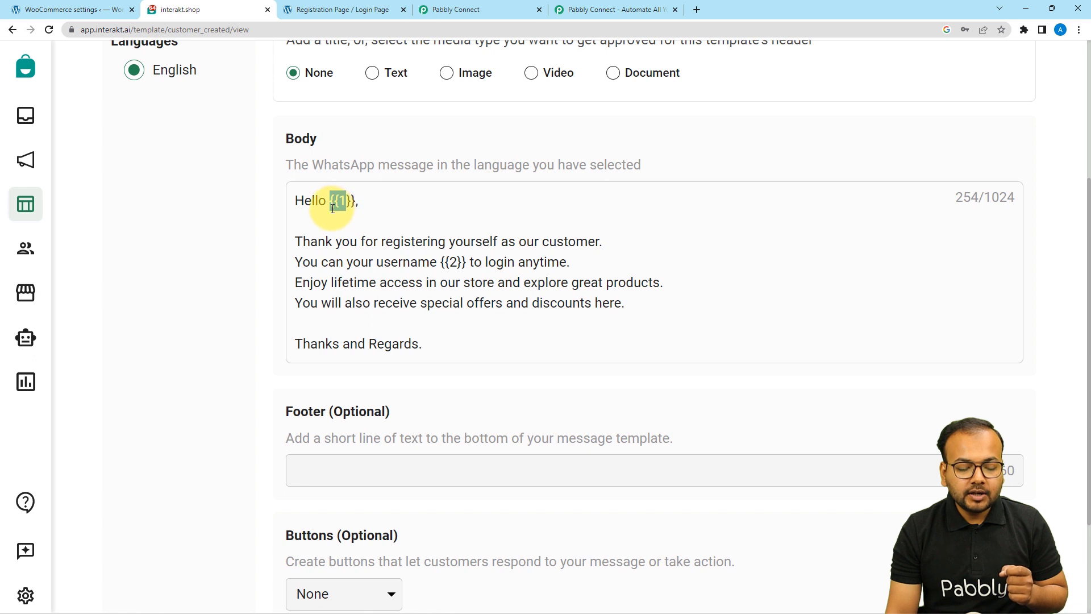
left_click_drag(462, 263, 443, 269)
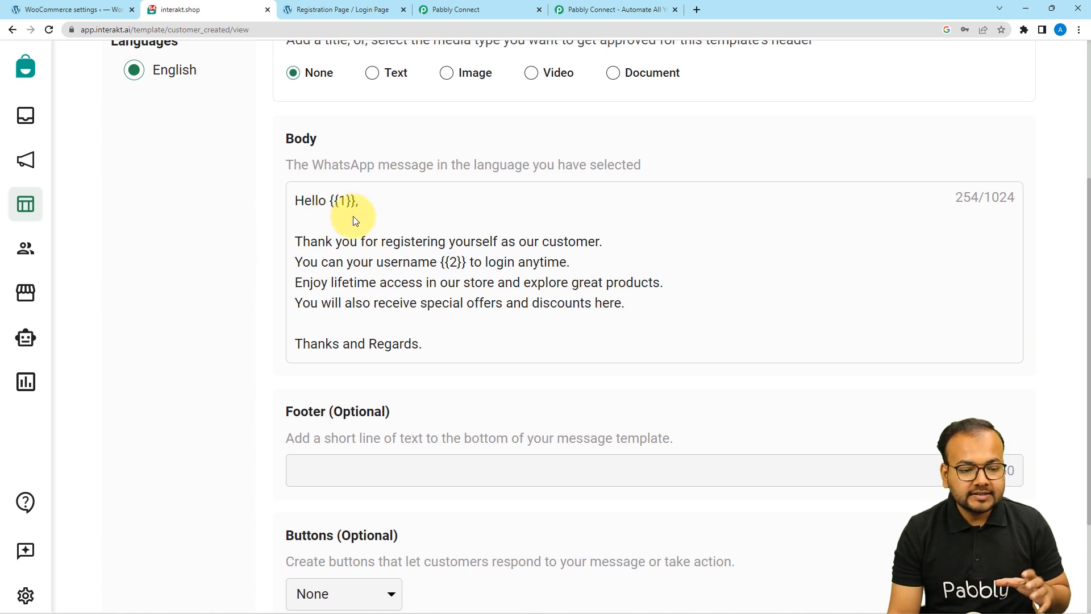
left_click(457, 263)
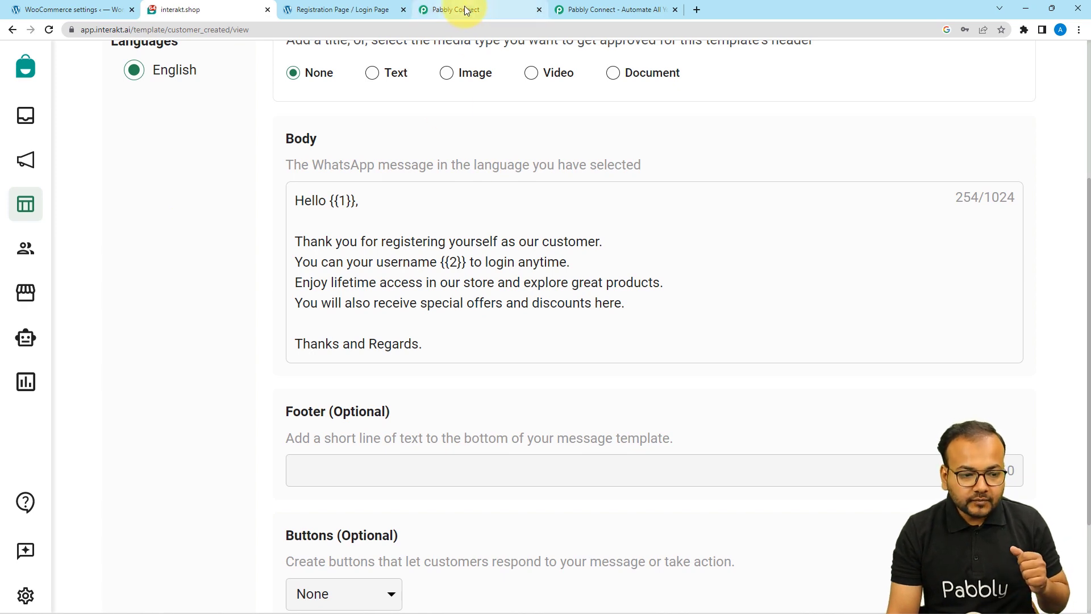
scroll(179, 173, "up", 3)
left_click(443, 10)
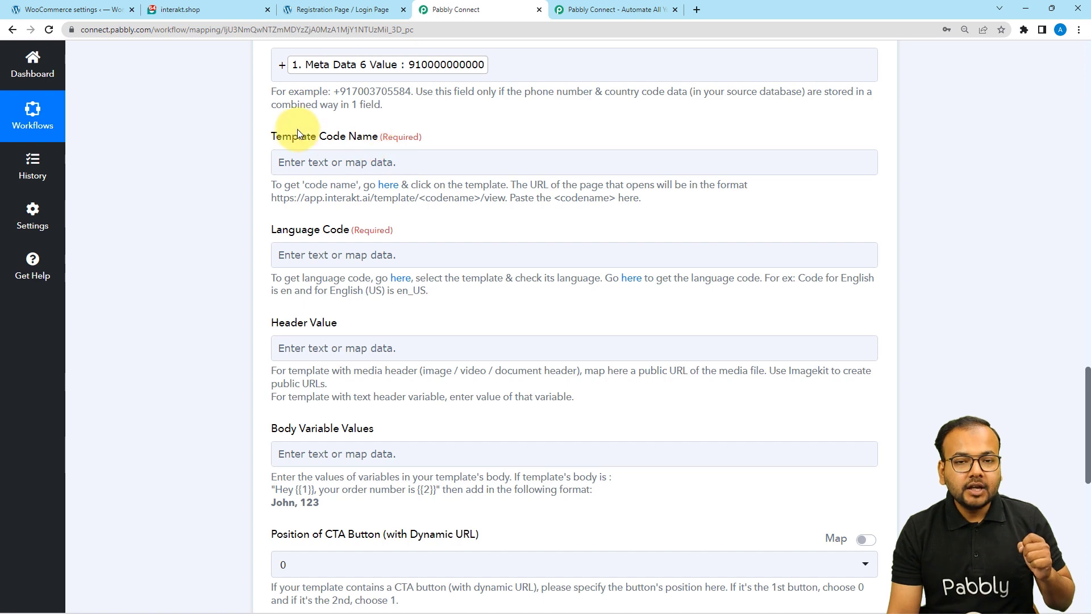
- Copy the code name customer_created from the template's URL in Interakt and enter it as the Template Code Name in Pabbly Connect
left_click(218, 9)
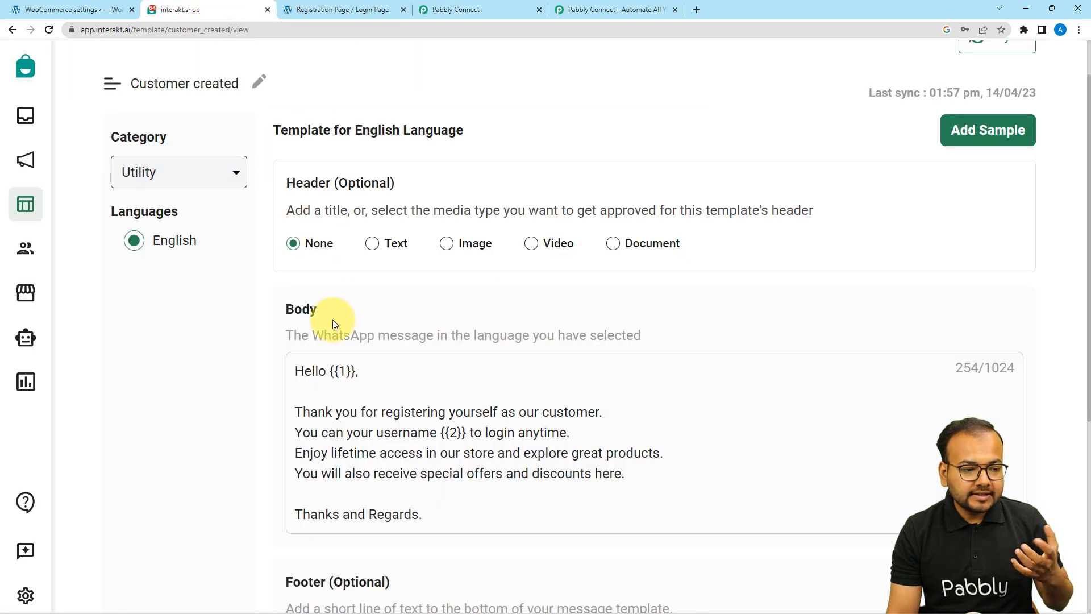
left_click(166, 33)
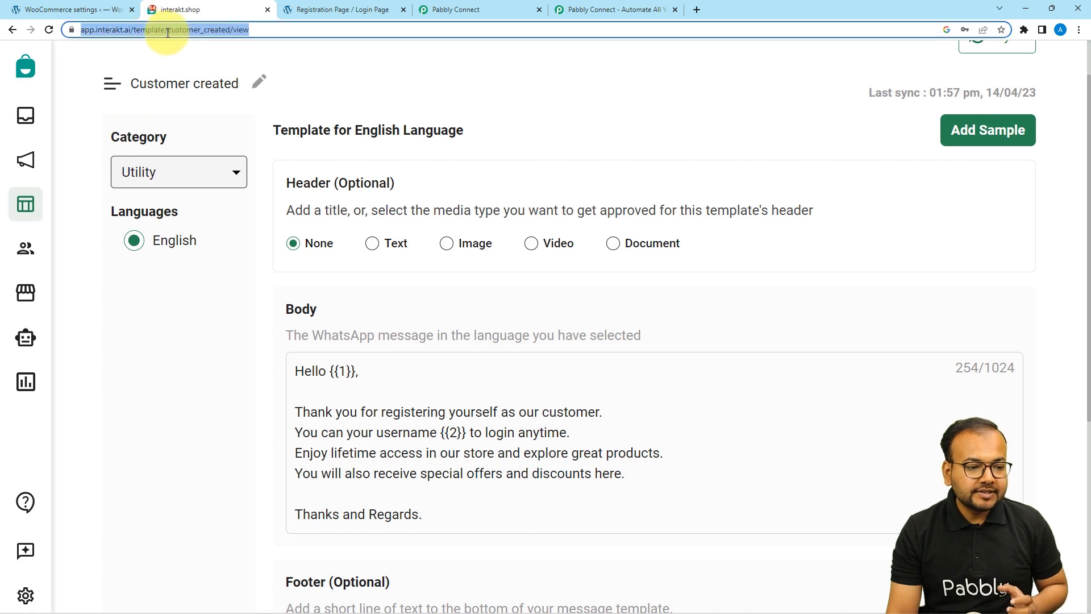
double_click(204, 31)
key("ctrl+c")
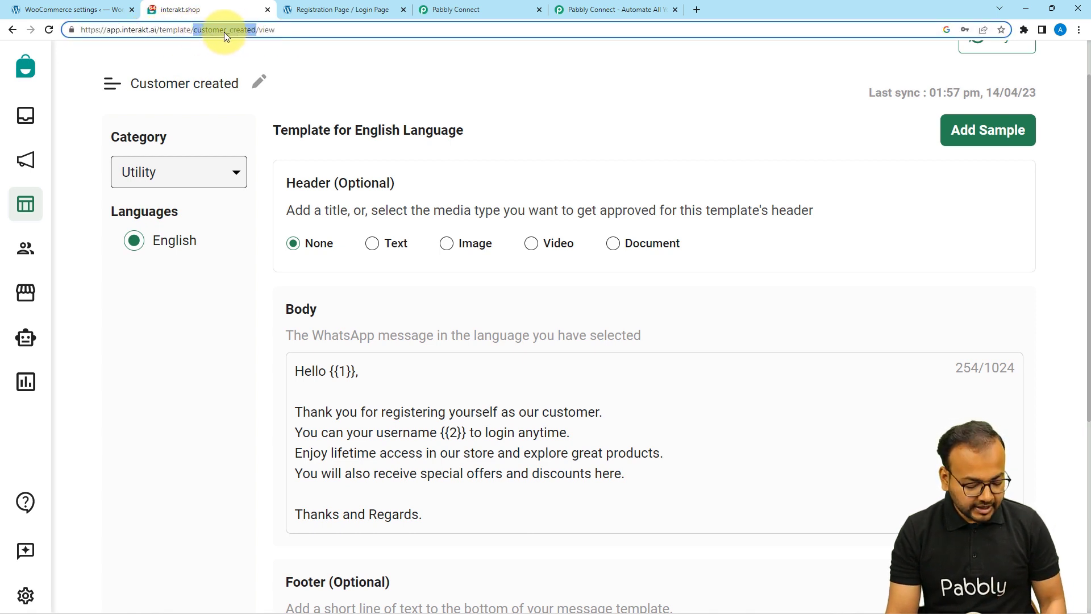
left_click(438, 12)
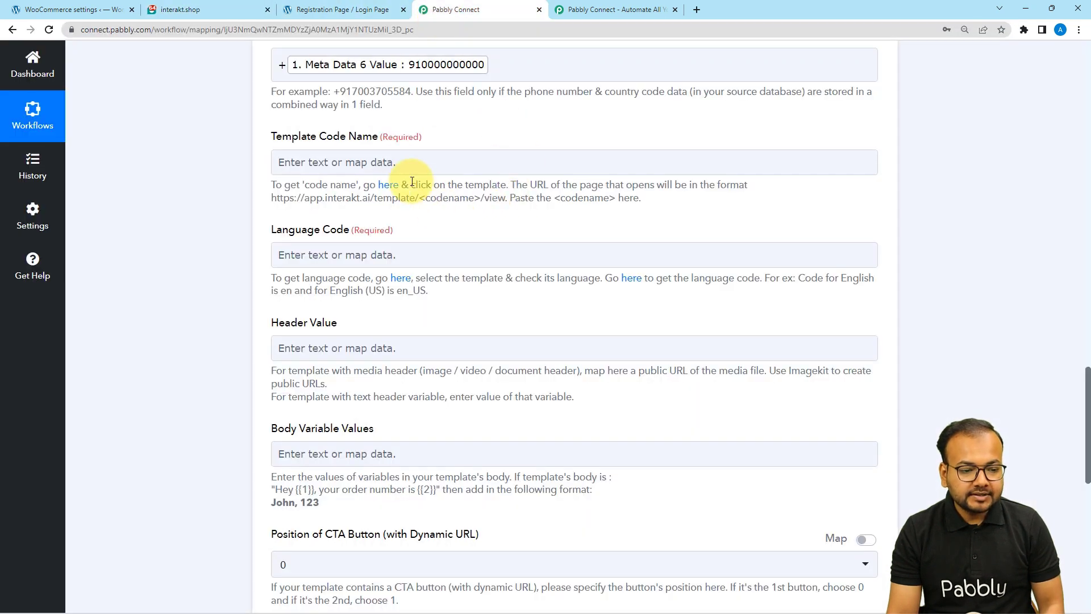
left_click(397, 162)
key("ctrl+v")
left_click(236, 192)
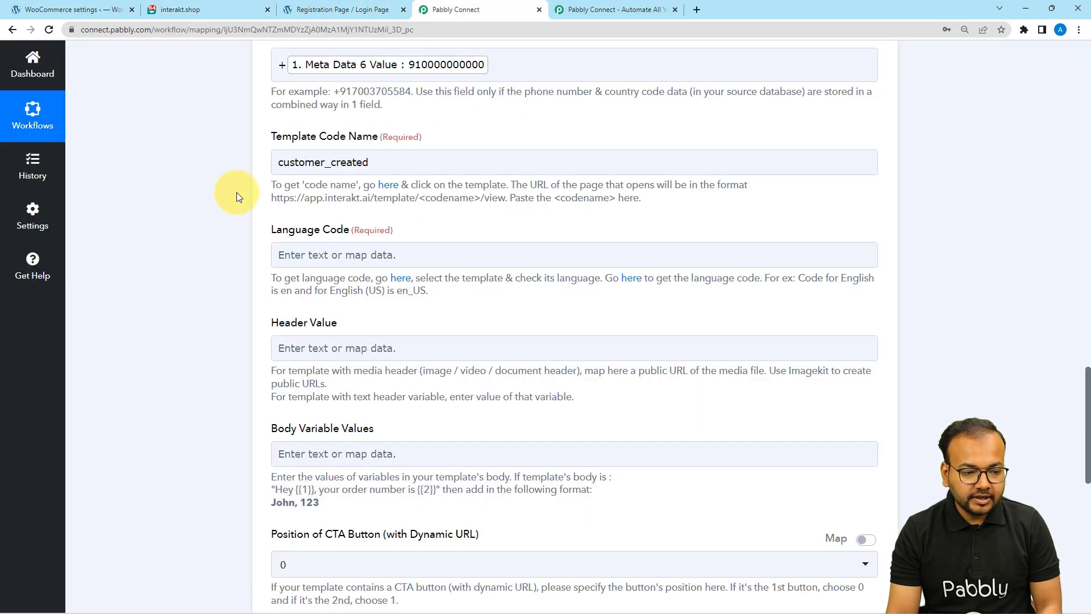
- Check the template's language in Interakt, then set the Language Code to en in Pabbly Connect
left_click(326, 254)
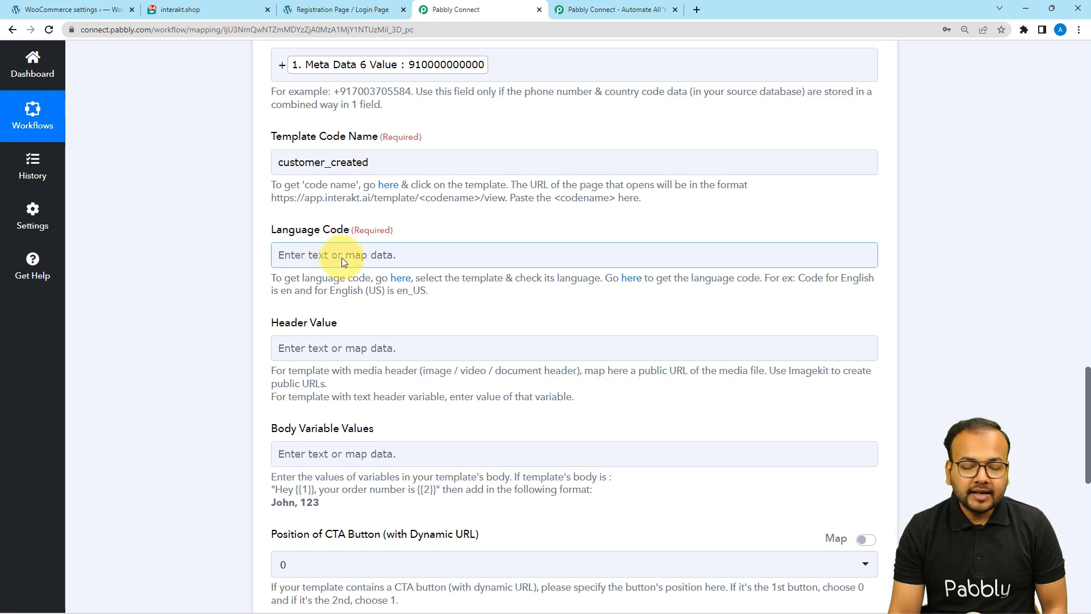
left_click(316, 181)
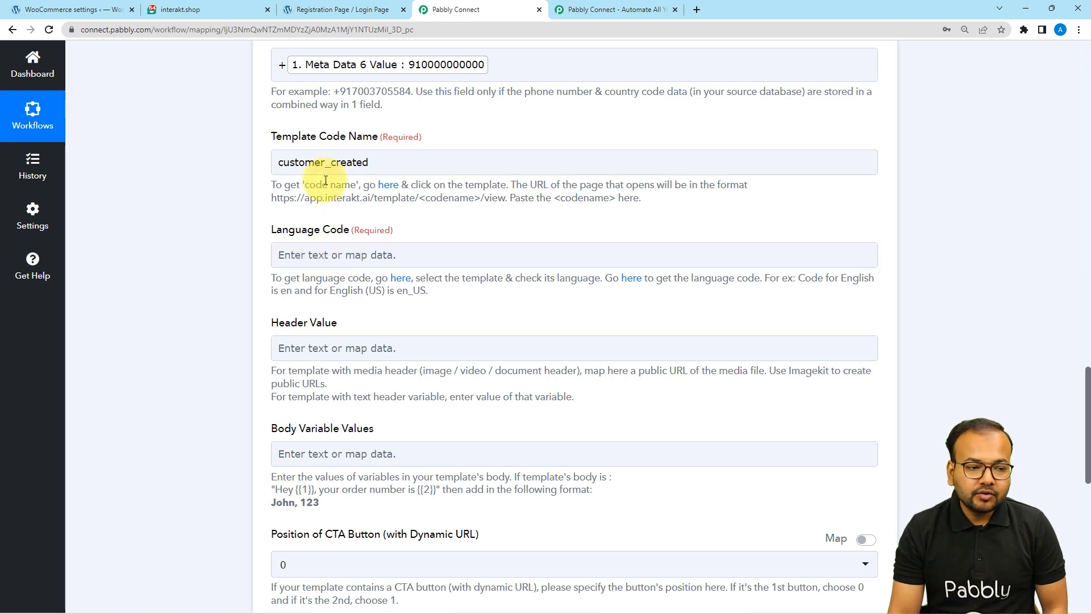
left_click(205, 8)
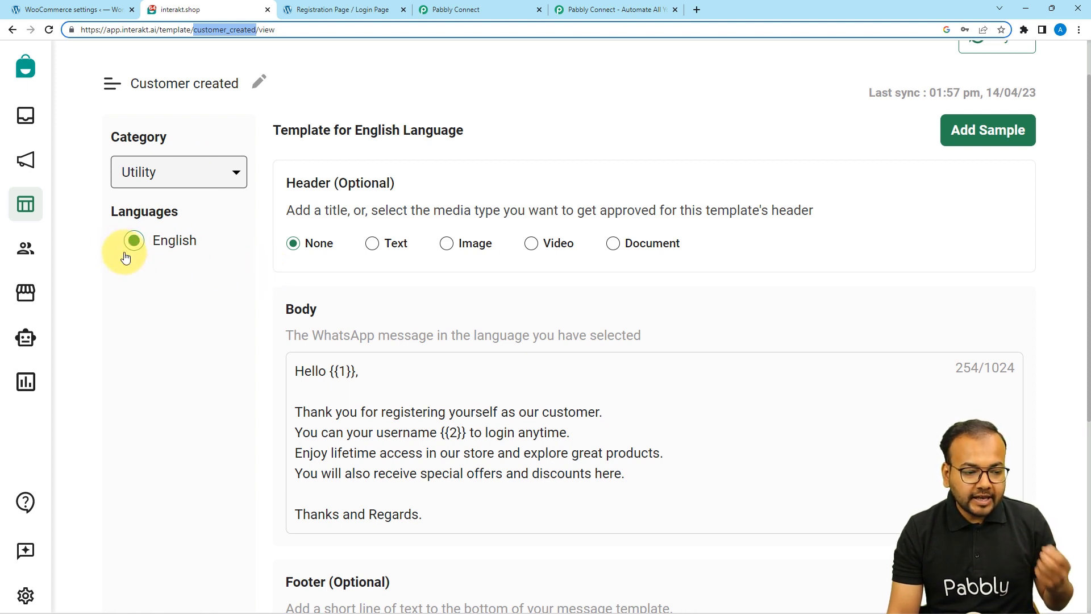
left_click_drag(160, 246, 203, 248)
left_click(450, 12)
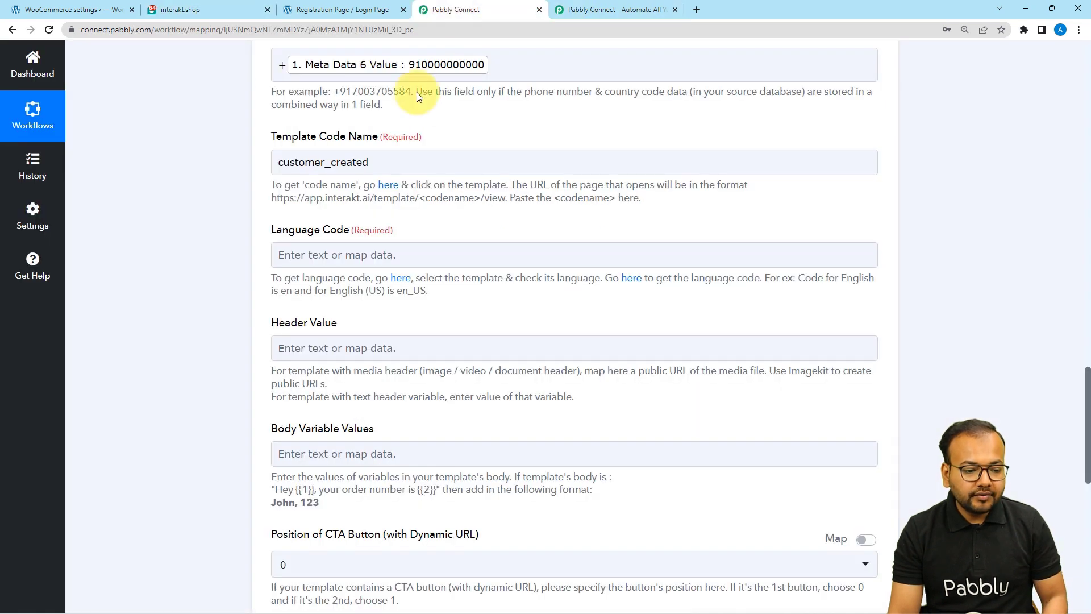
left_click(379, 253)
type("en")
left_click(366, 221)
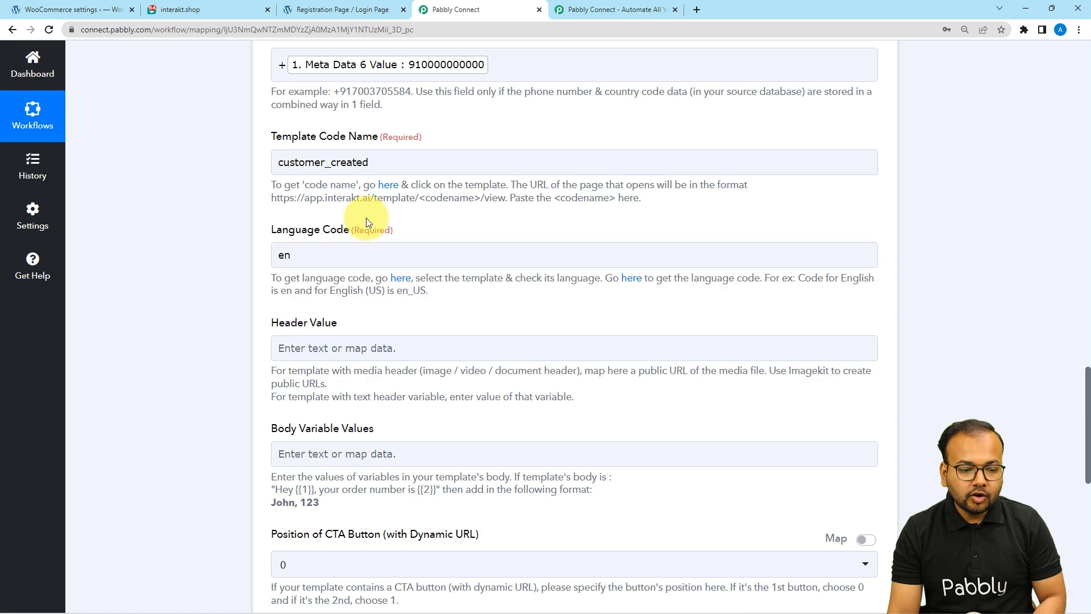
- Review the Header Value guidance and the remaining body variable and CTA button fields of the Interakt action
scroll(366, 222, "down", 1)
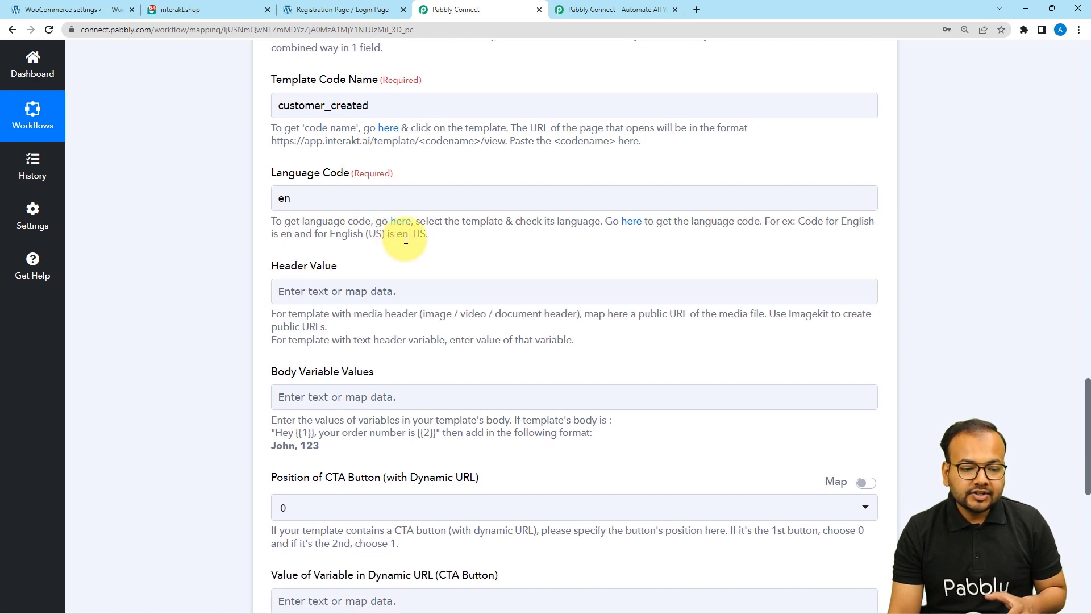
scroll(433, 238, "down", 2)
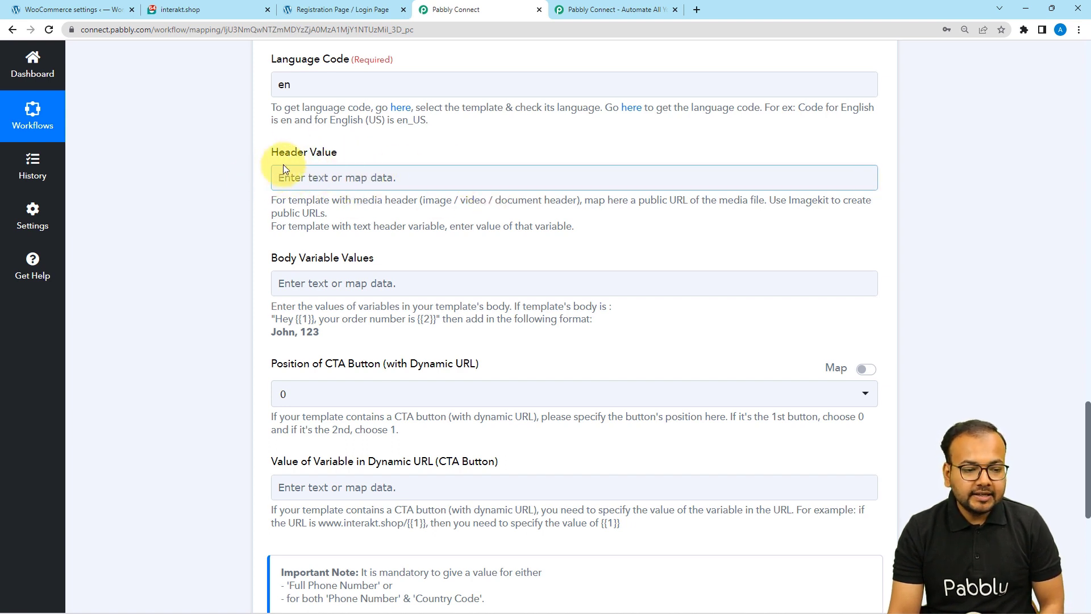
left_click_drag(282, 155, 280, 207)
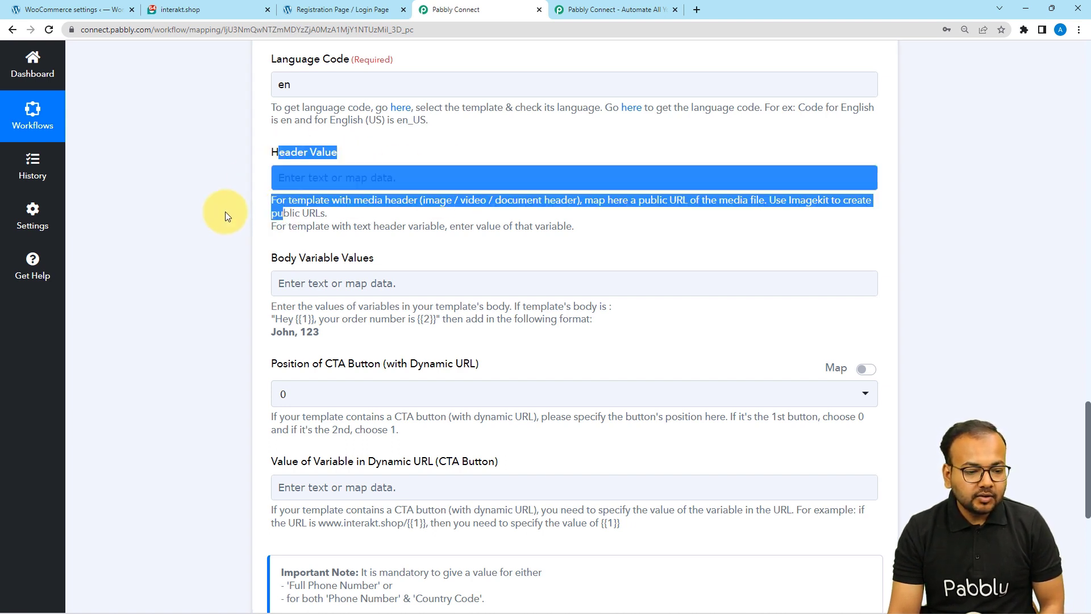
left_click(225, 211)
scroll(225, 211, "down", 2)
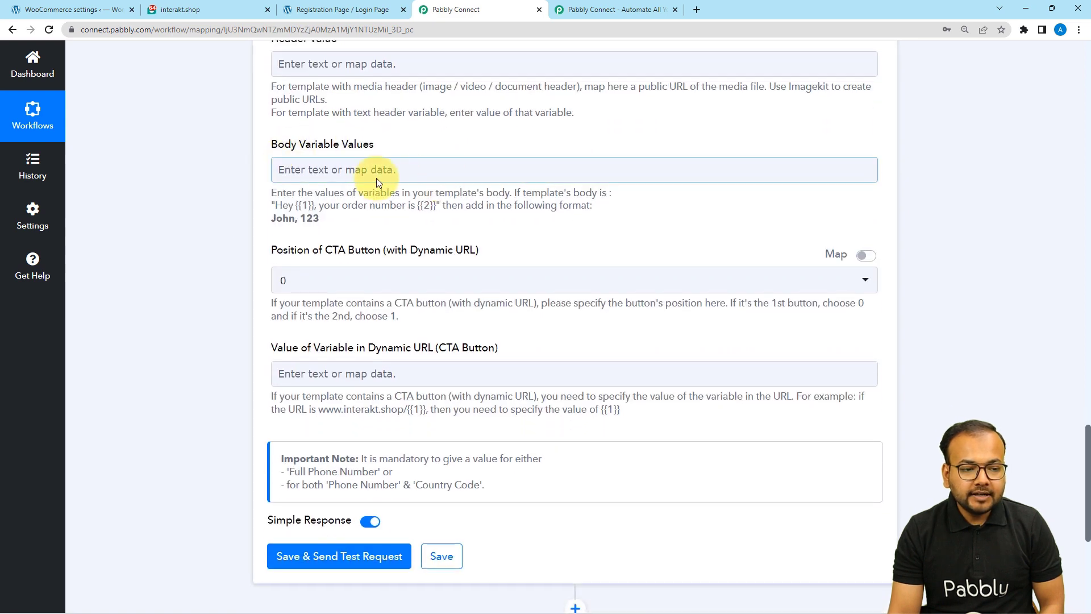
- Check the variables in the template's body in Interakt, then map the WooCommerce First Name into Body Variable Values in Pabbly Connect
left_click(235, 11)
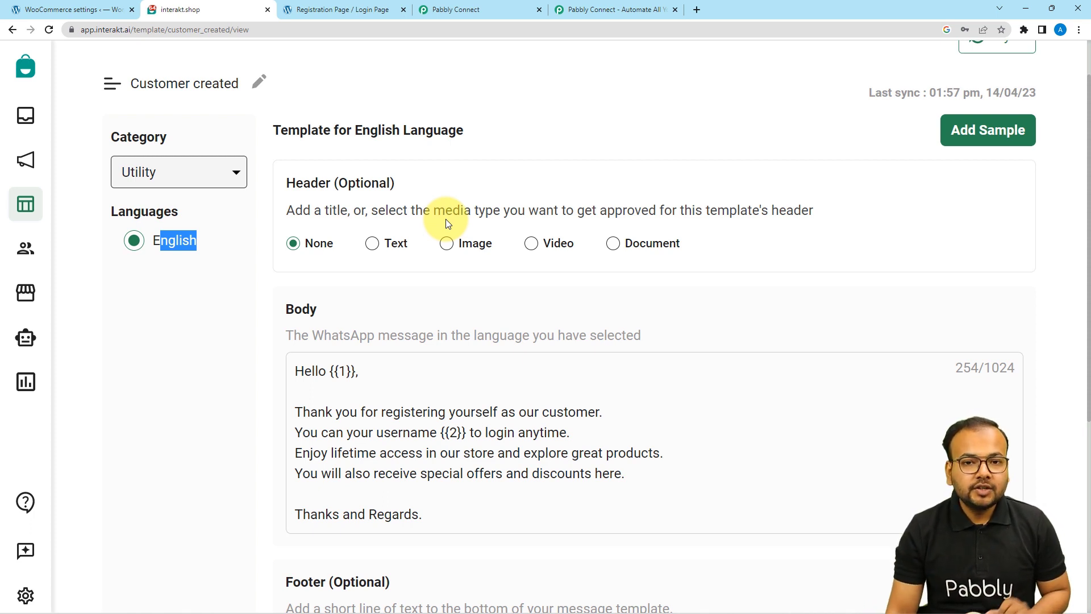
left_click(449, 10)
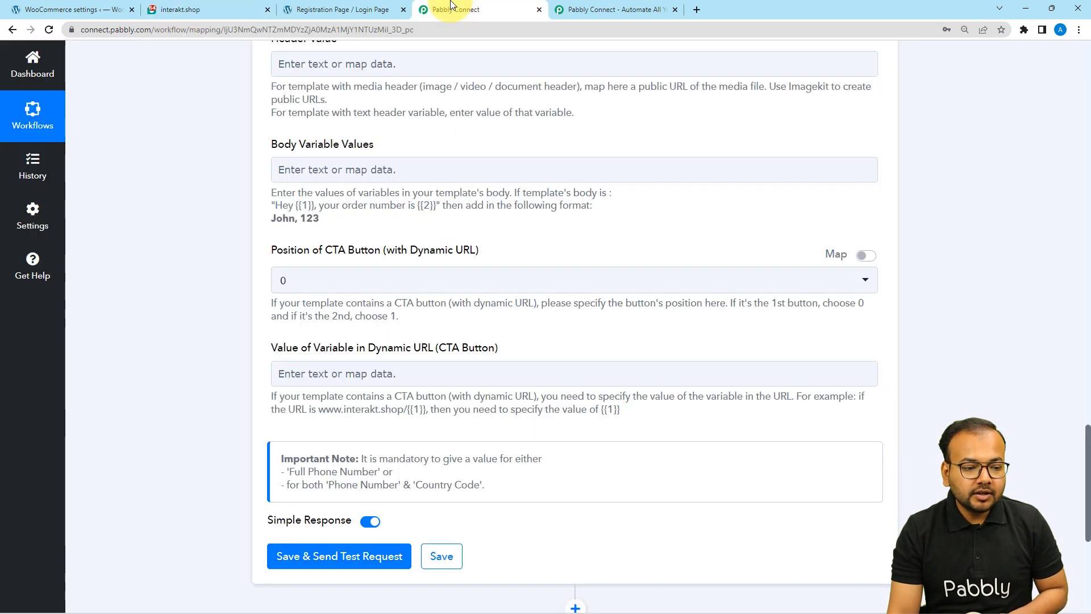
left_click(300, 167)
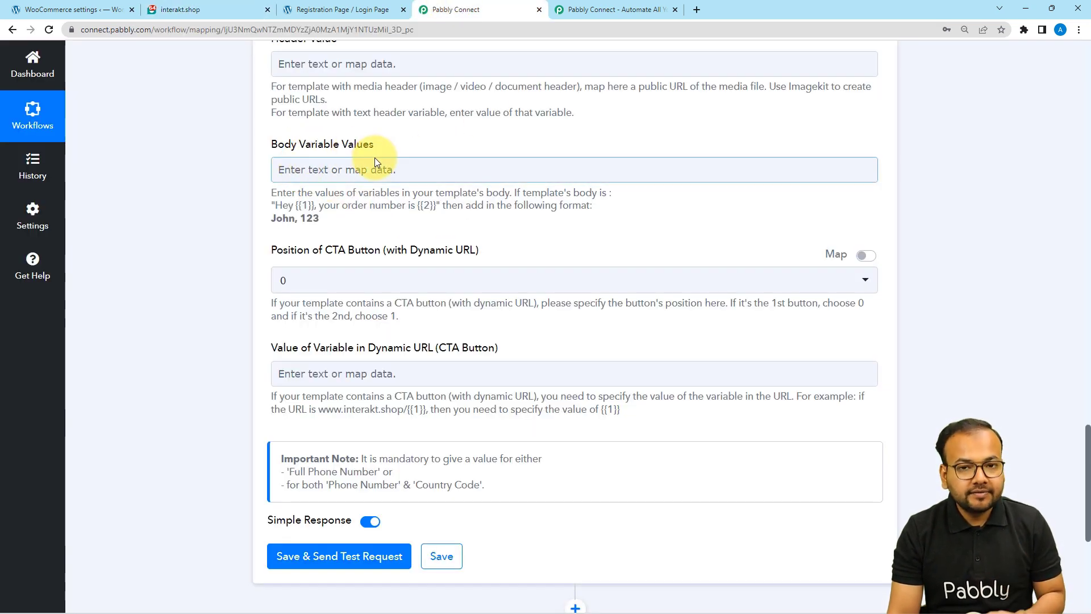
left_click(261, 59)
left_click(180, 10)
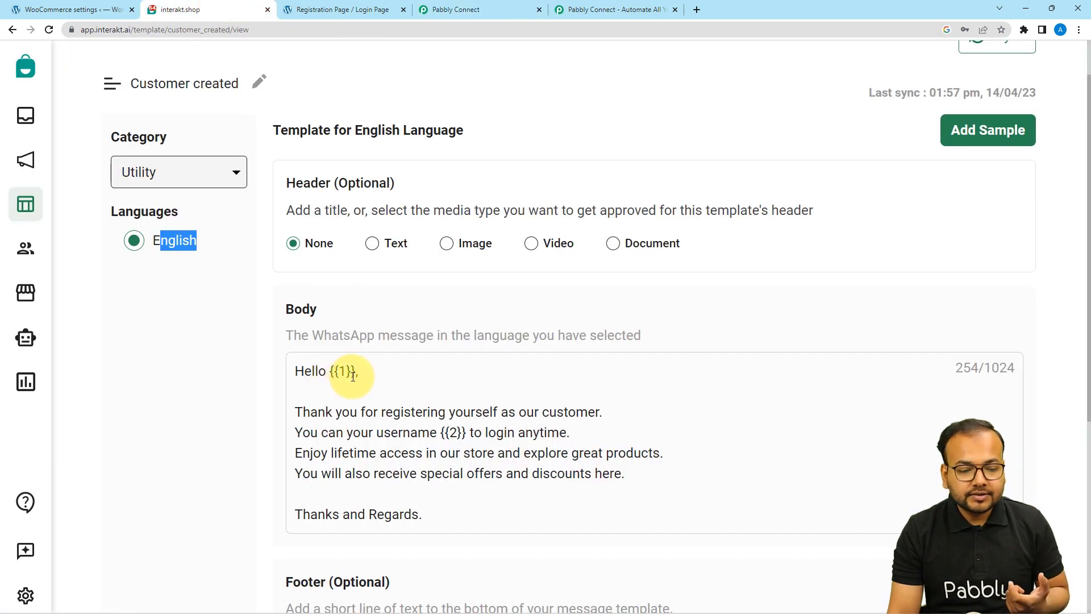
left_click(454, 10)
left_click(313, 169)
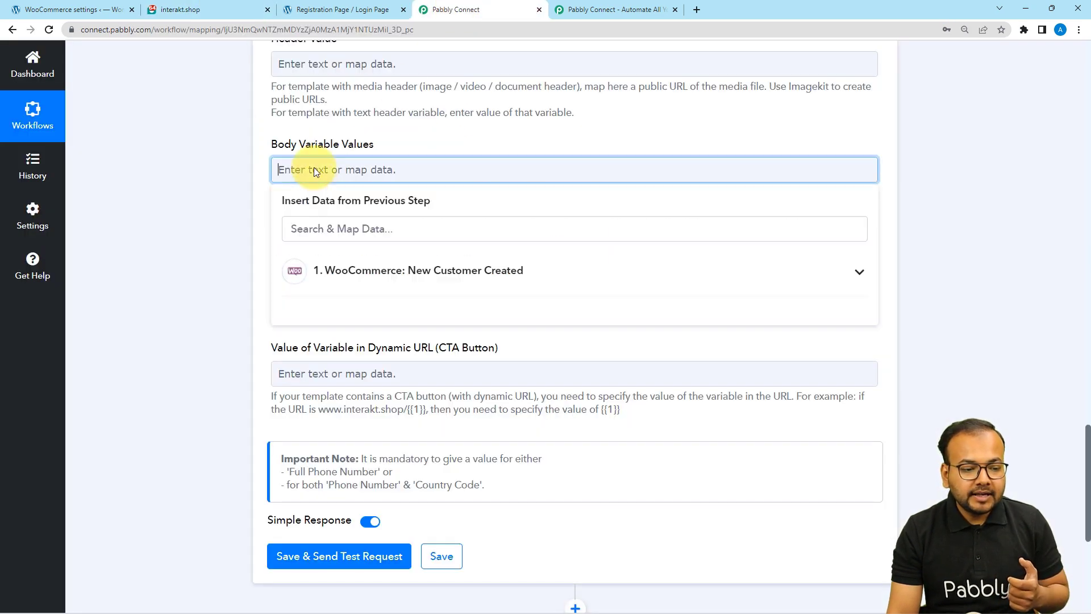
left_click(321, 292)
scroll(398, 437, "down", 4)
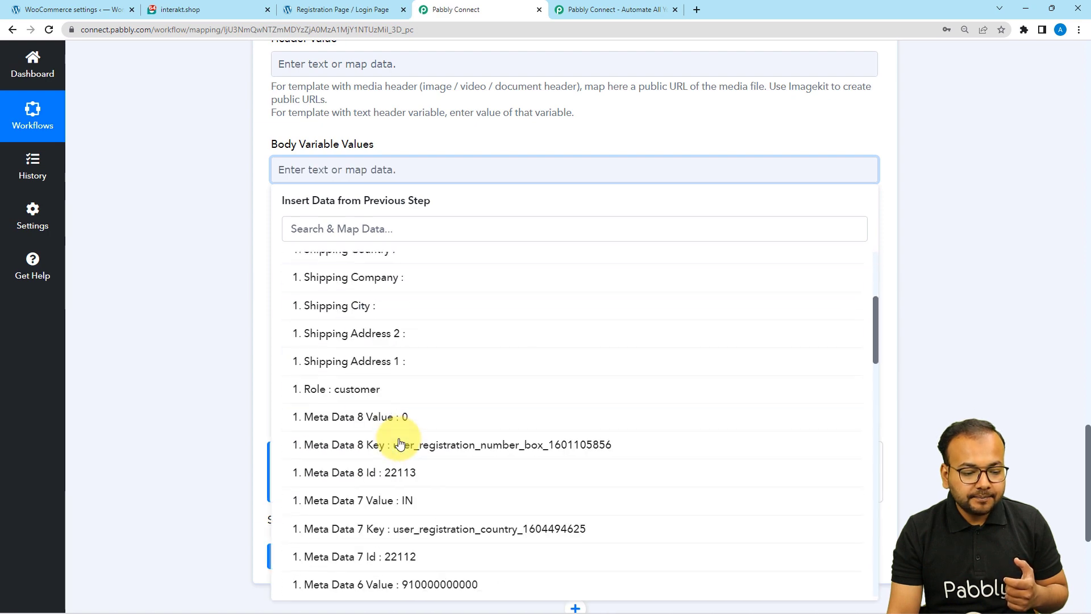
scroll(400, 443, "down", 15)
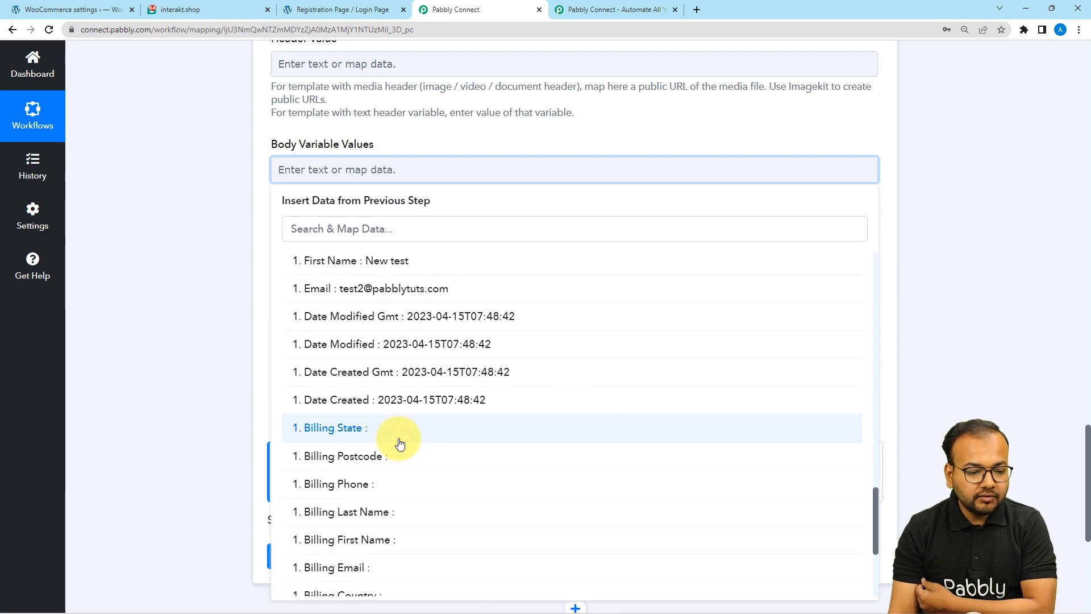
scroll(350, 307, "up", 1)
left_click(349, 316)
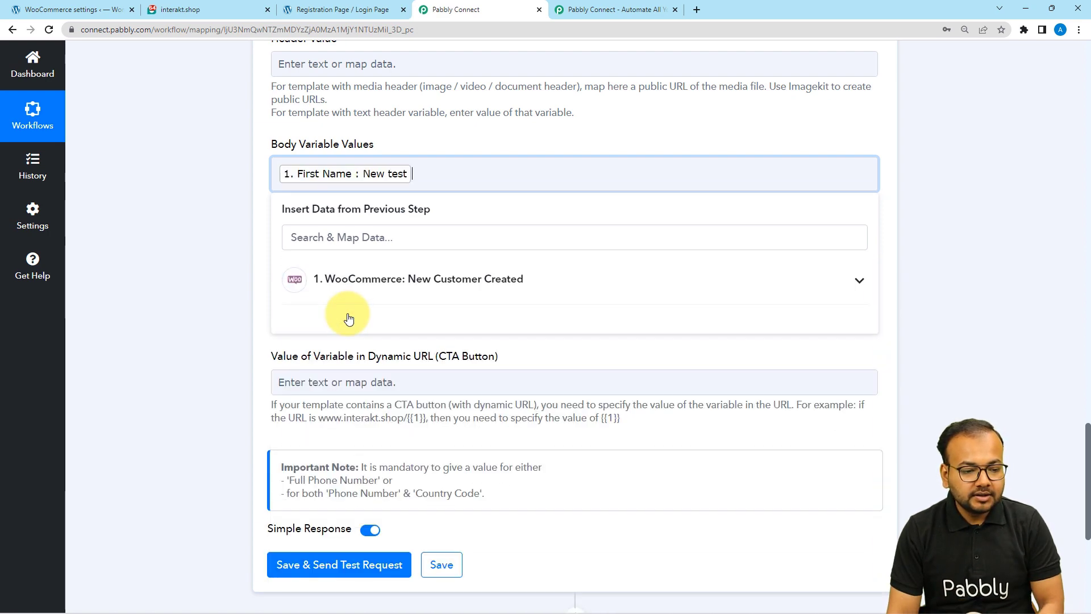
- Add the WooCommerce Last Name after the First Name in Body Variable Values
left_click(417, 293)
scroll(396, 418, "down", 15)
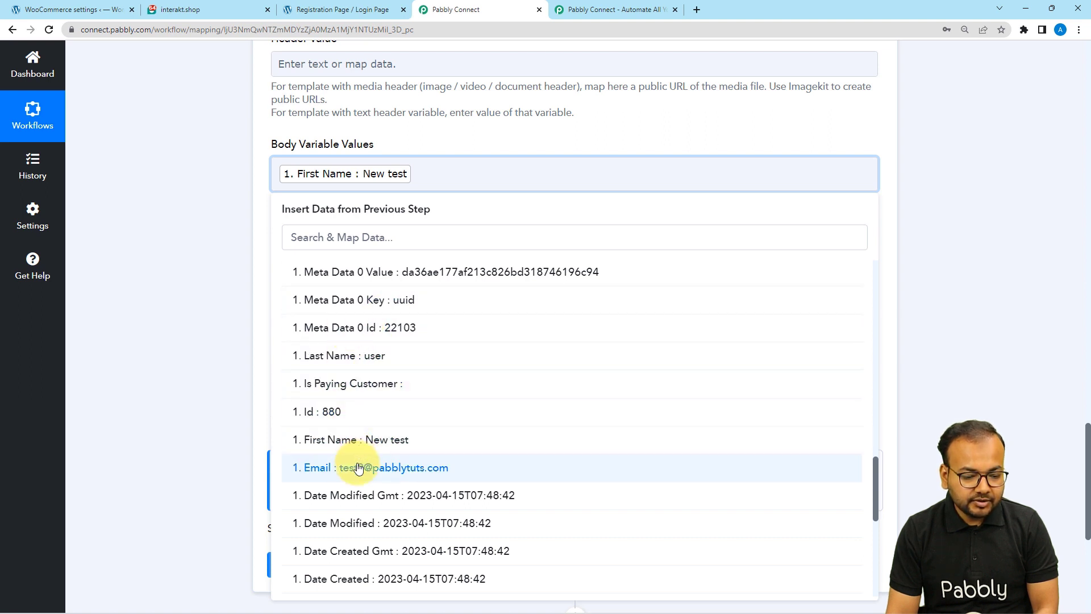
left_click(338, 356)
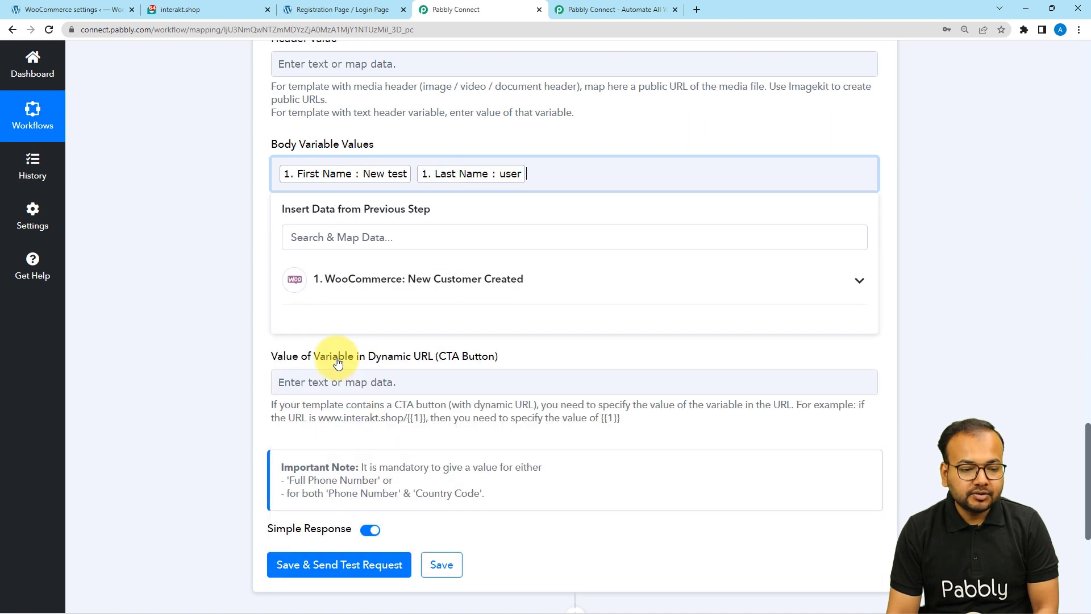
left_click(194, 288)
left_click(649, 164)
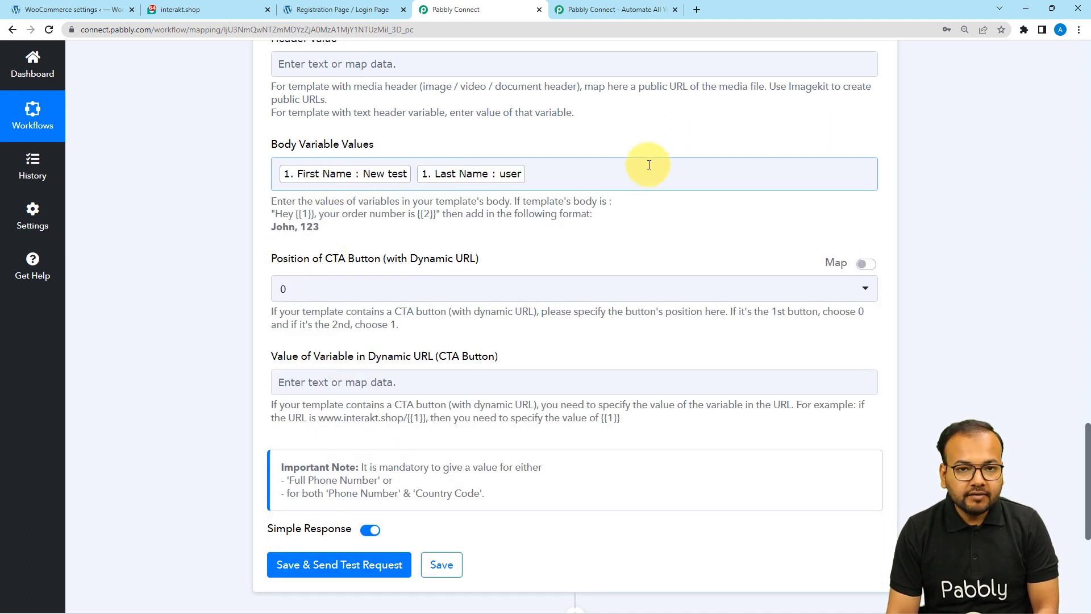
- Add a comma and the mapped WooCommerce Username in Body Variable Values, checking the template's second variable in Interakt
left_click(568, 179)
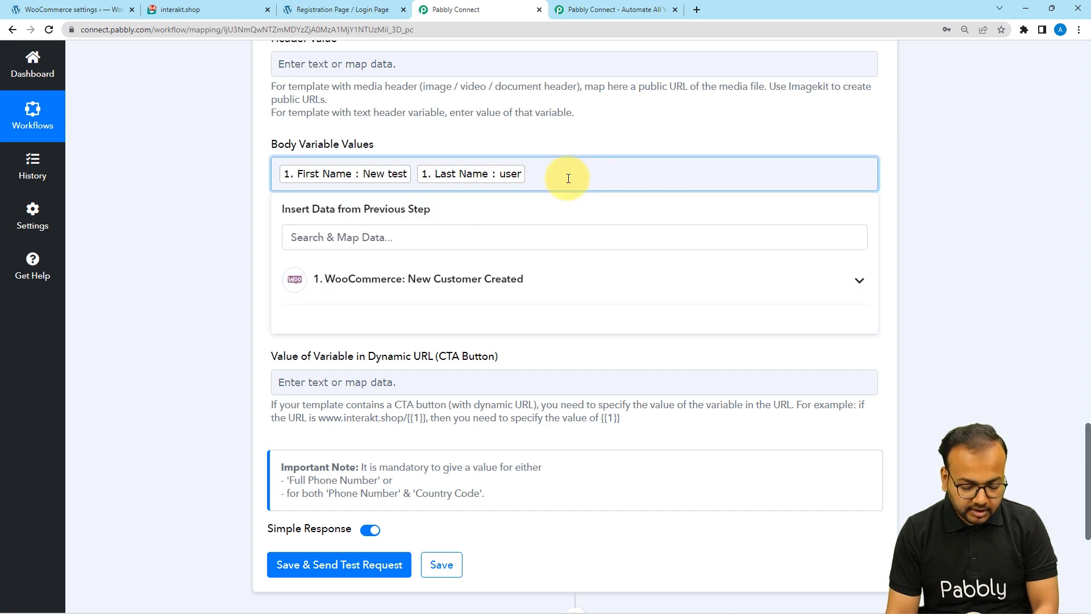
type(",")
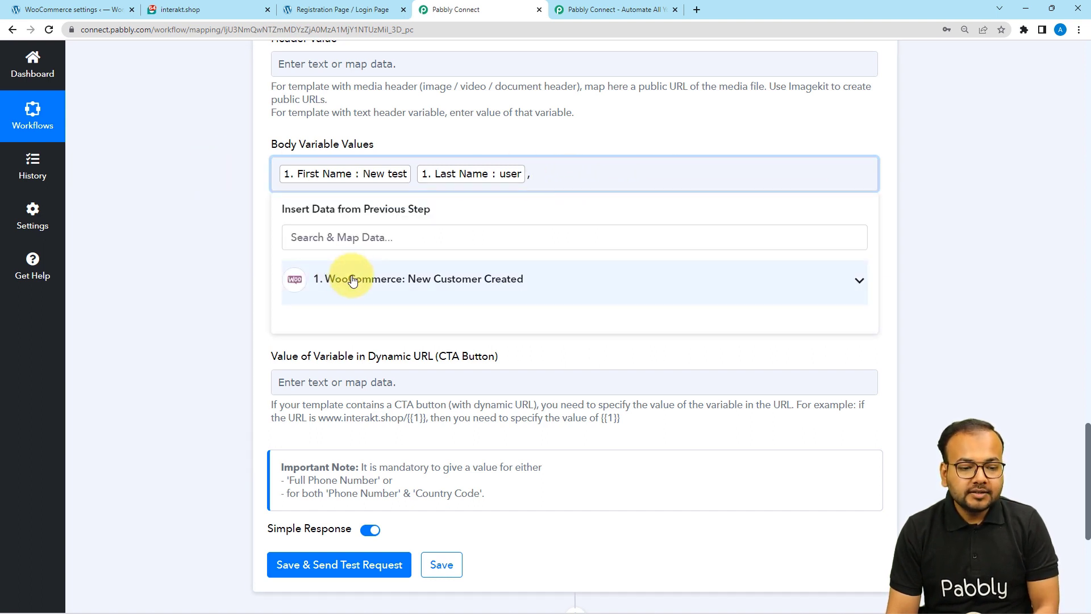
left_click(205, 12)
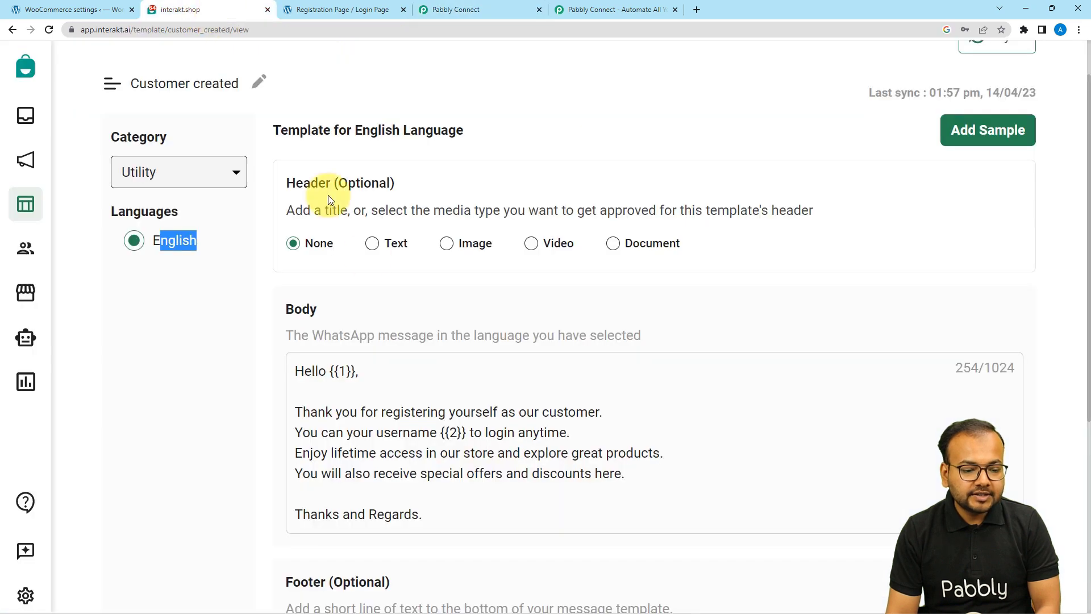
left_click(461, 12)
left_click(459, 296)
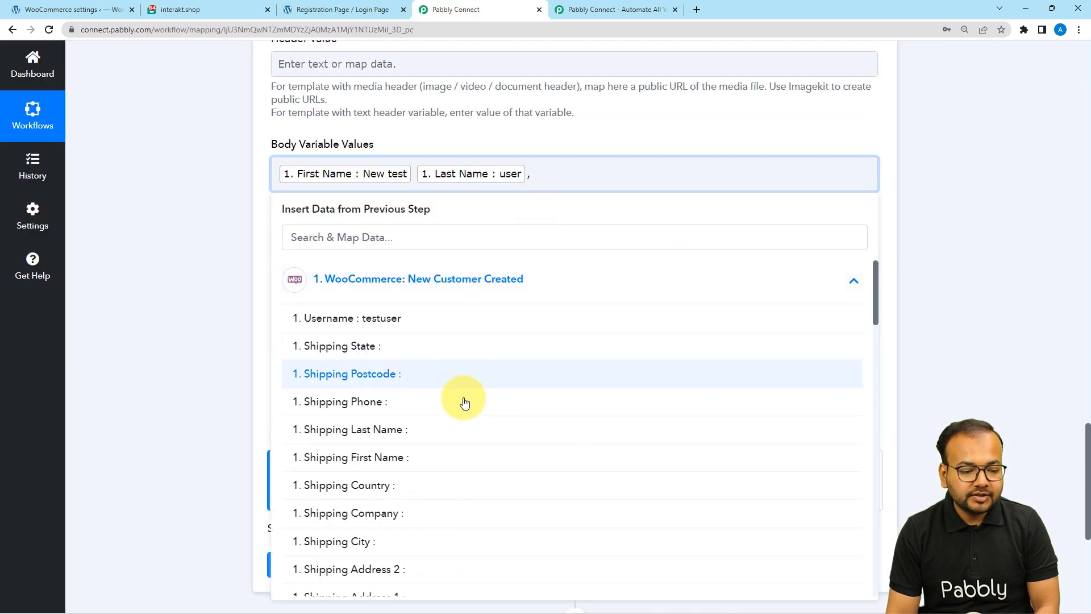
scroll(463, 409, "down", 3)
scroll(389, 360, "up", 3)
left_click(318, 319)
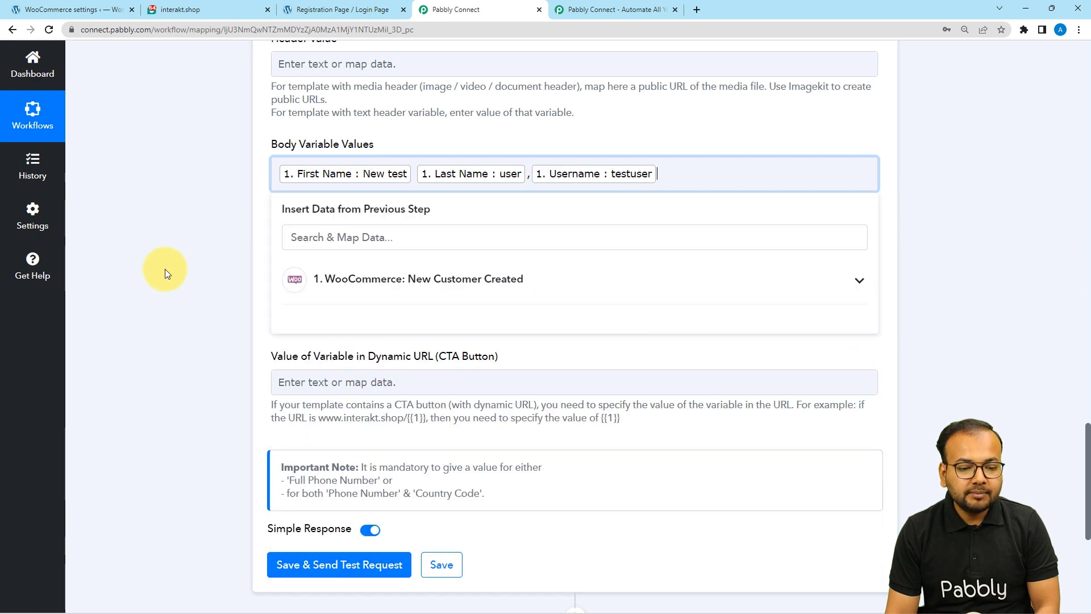
left_click(165, 268)
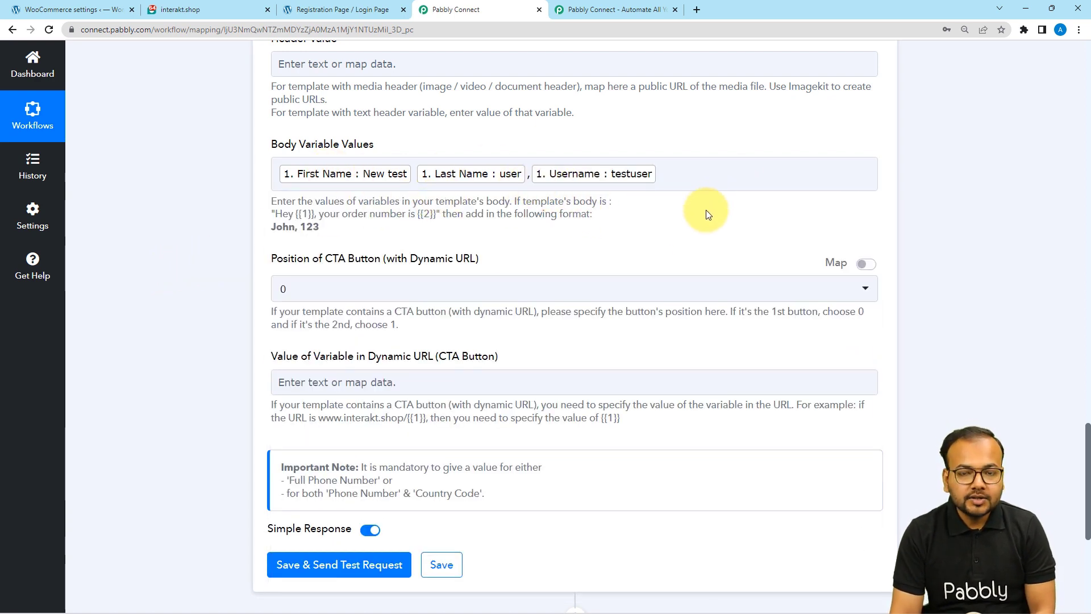
- Review the CTA button fields, the note on mandatory phone values and the mapped Full Phone Number of the Interakt action
scroll(267, 262, "down", 1)
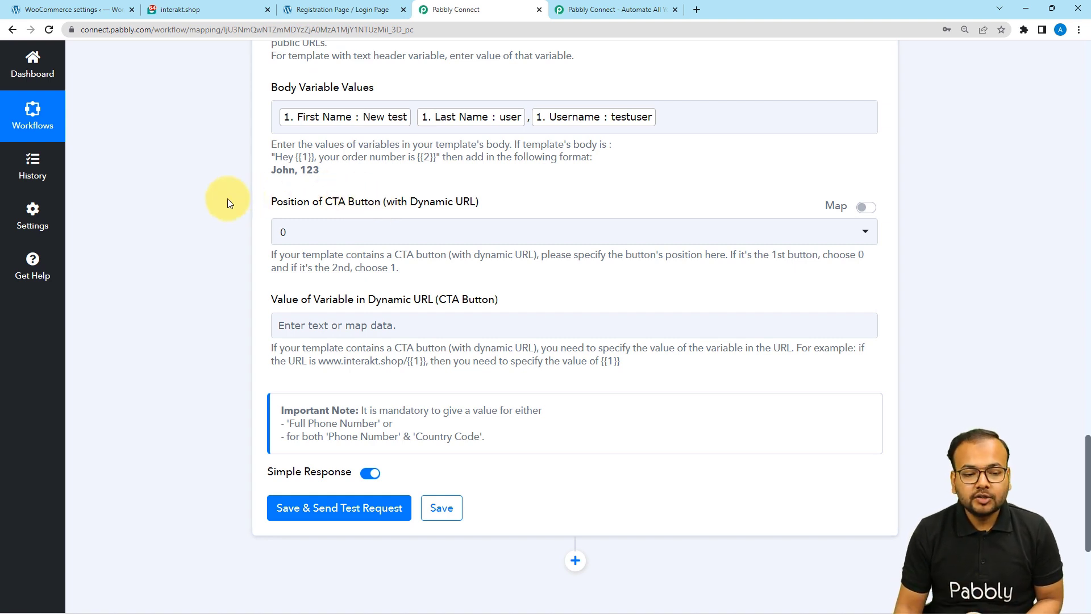
scroll(273, 226, "down", 1)
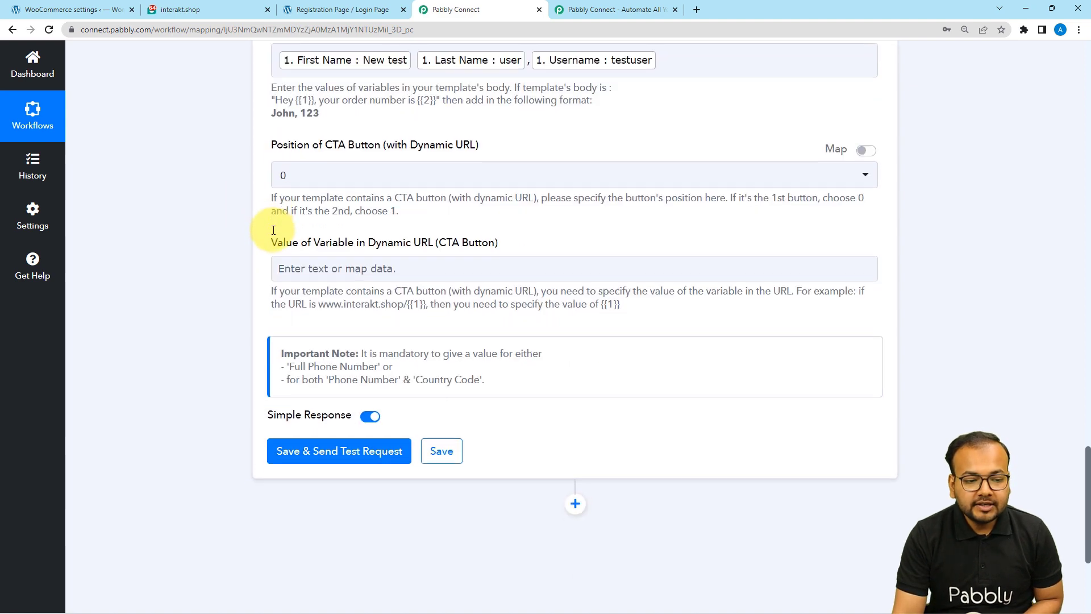
scroll(207, 298, "down", 3)
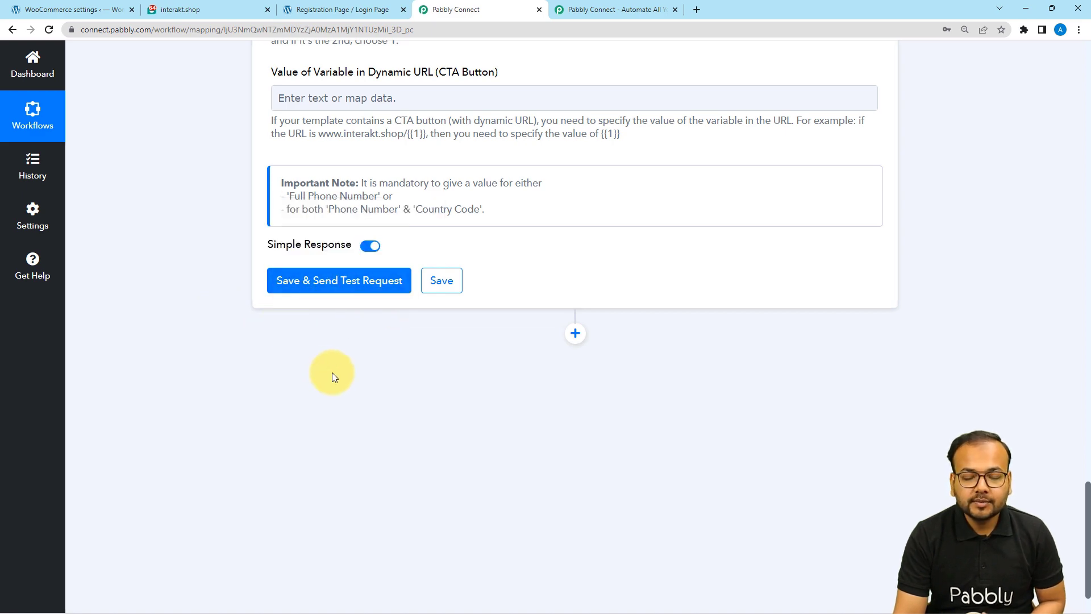
scroll(353, 432, "up", 7)
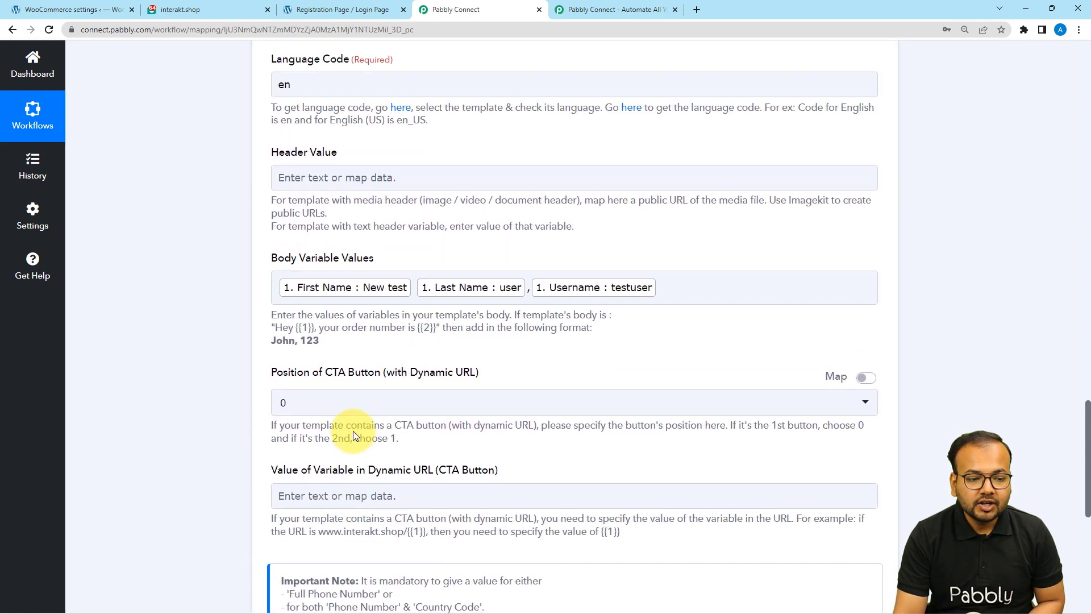
scroll(182, 346, "up", 2)
scroll(302, 298, "up", 4)
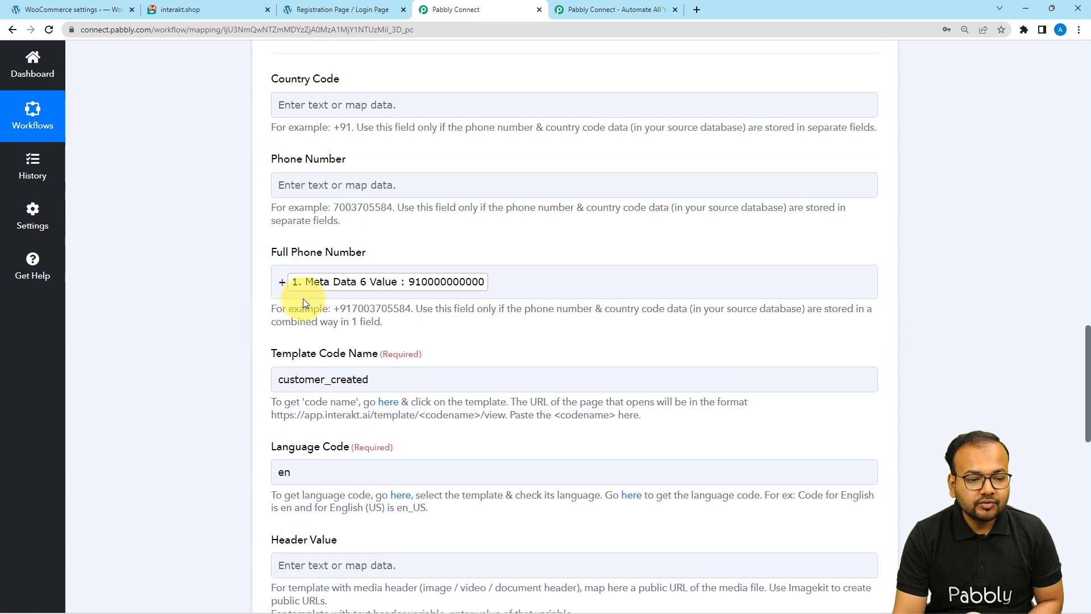
left_click(427, 305)
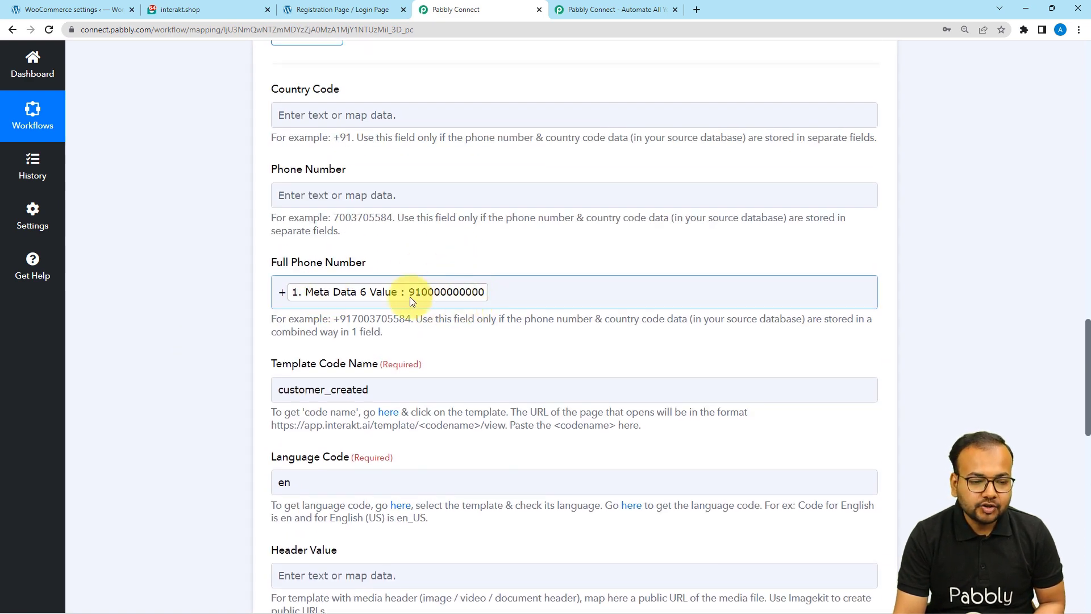
left_click(307, 313)
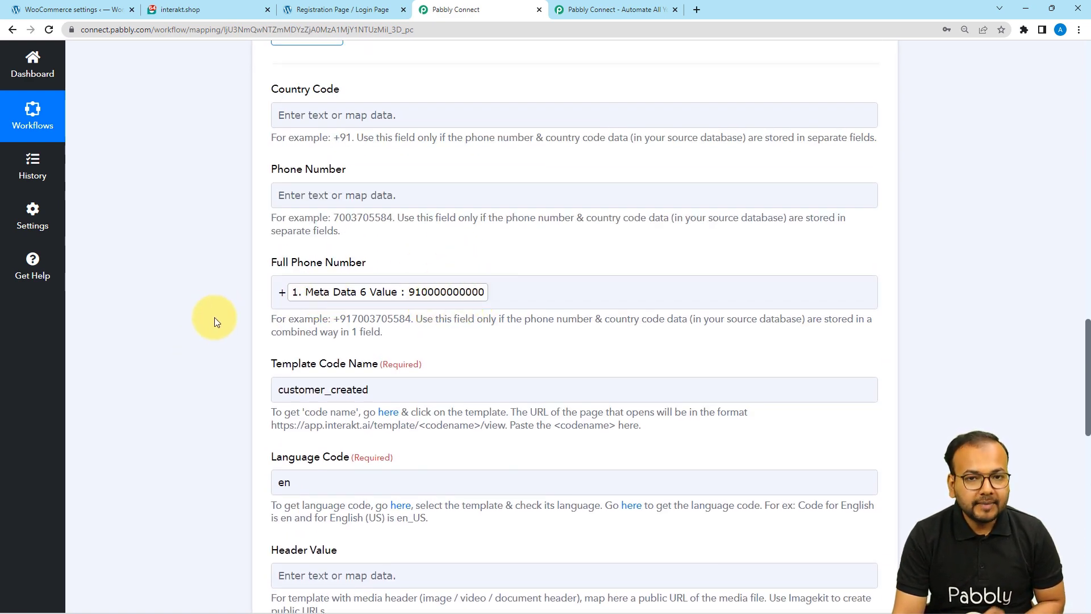
- Save the Interakt action with a test request, then switch to WhatsApp and check the name and username in the received message
scroll(219, 318, "down", 12)
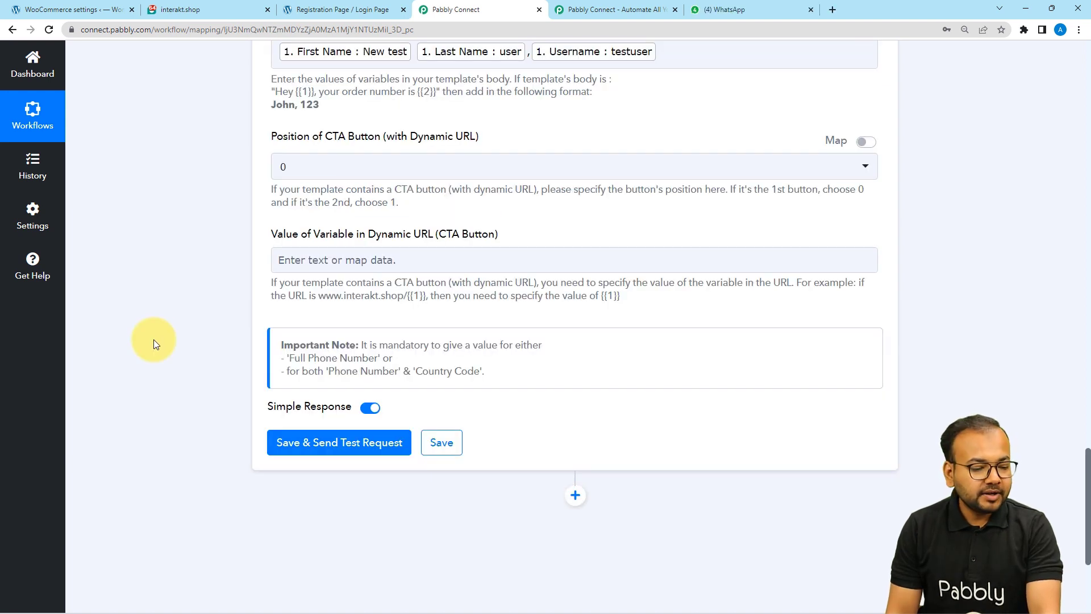
left_click(280, 445)
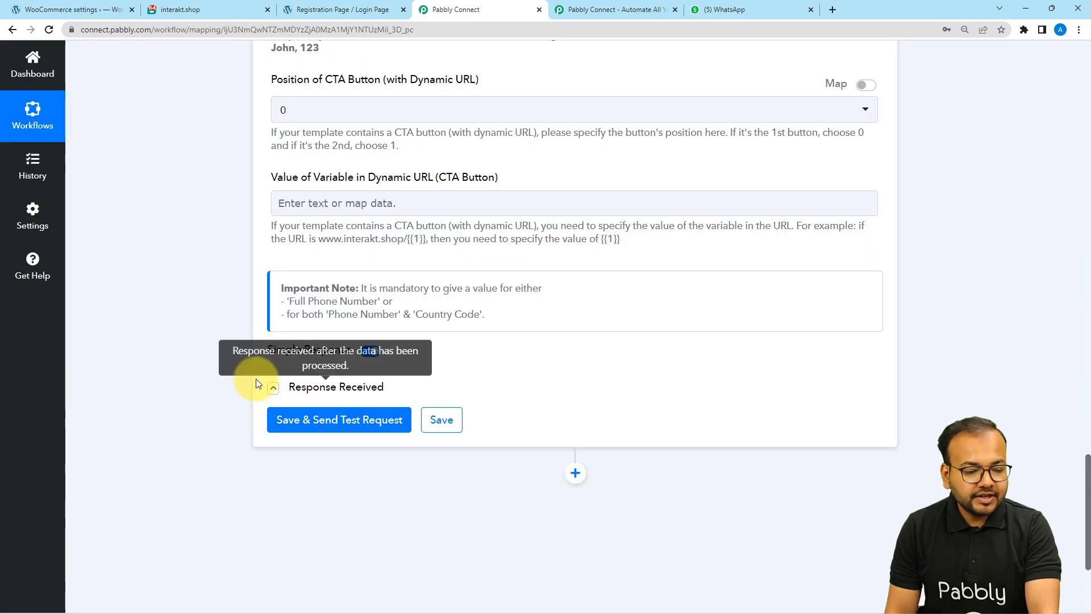
left_click(727, 11)
left_click(235, 155)
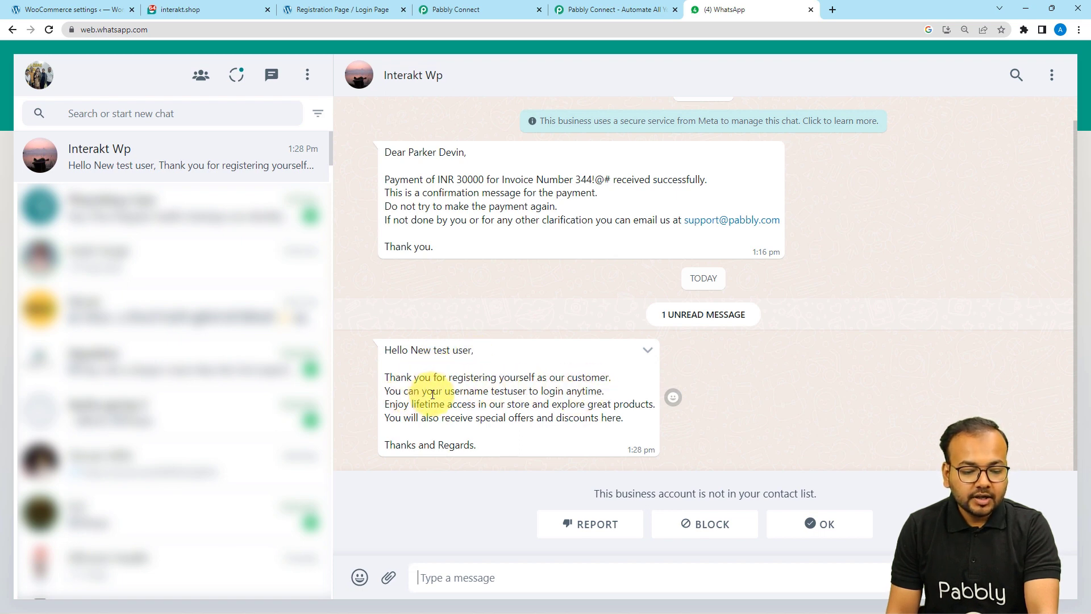
double_click(500, 391)
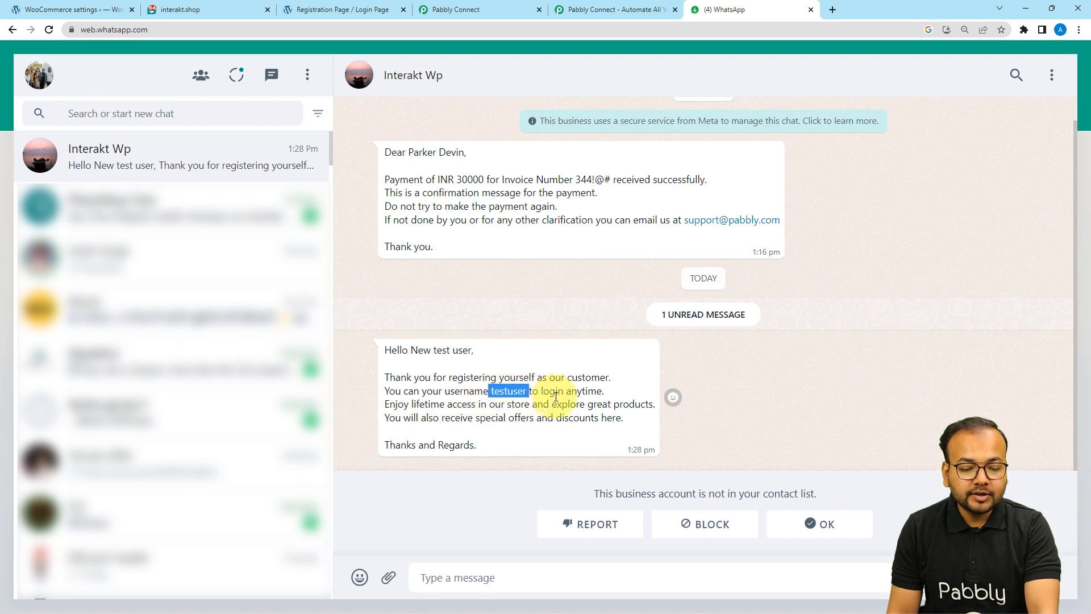
left_click_drag(411, 350, 537, 392)
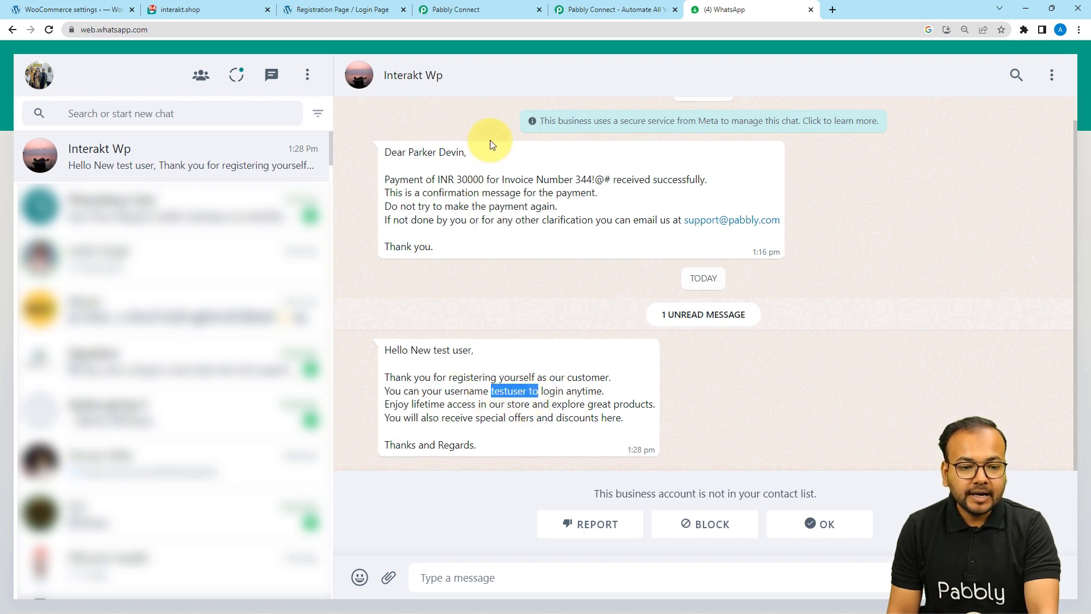
- Compare the mapped Body Variable Values in Pabbly Connect with the variables in the Interakt template's body
left_click(449, 9)
scroll(224, 224, "up", 3)
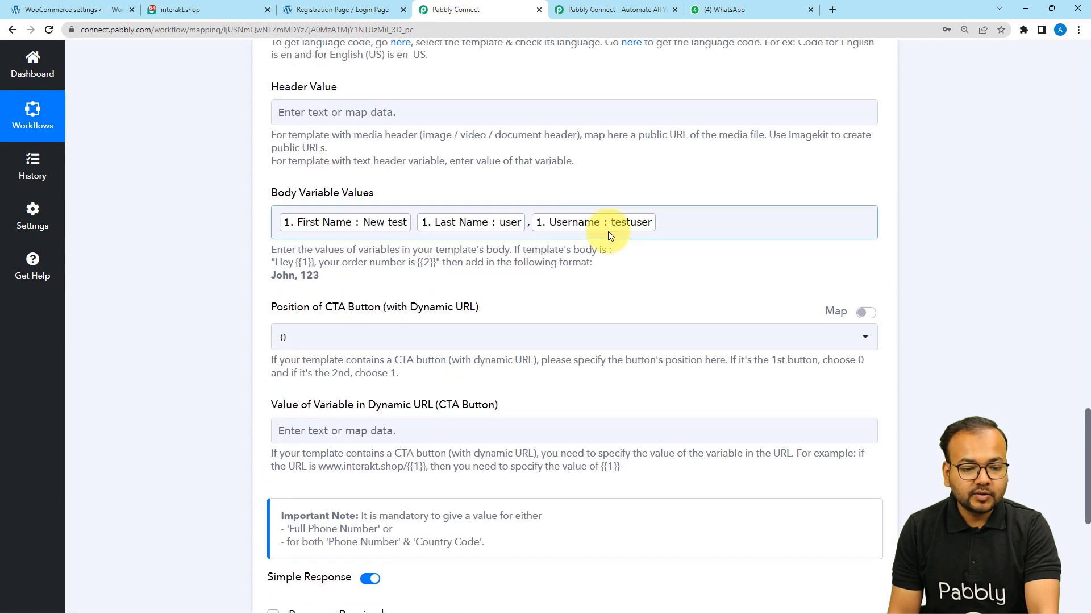
left_click(179, 13)
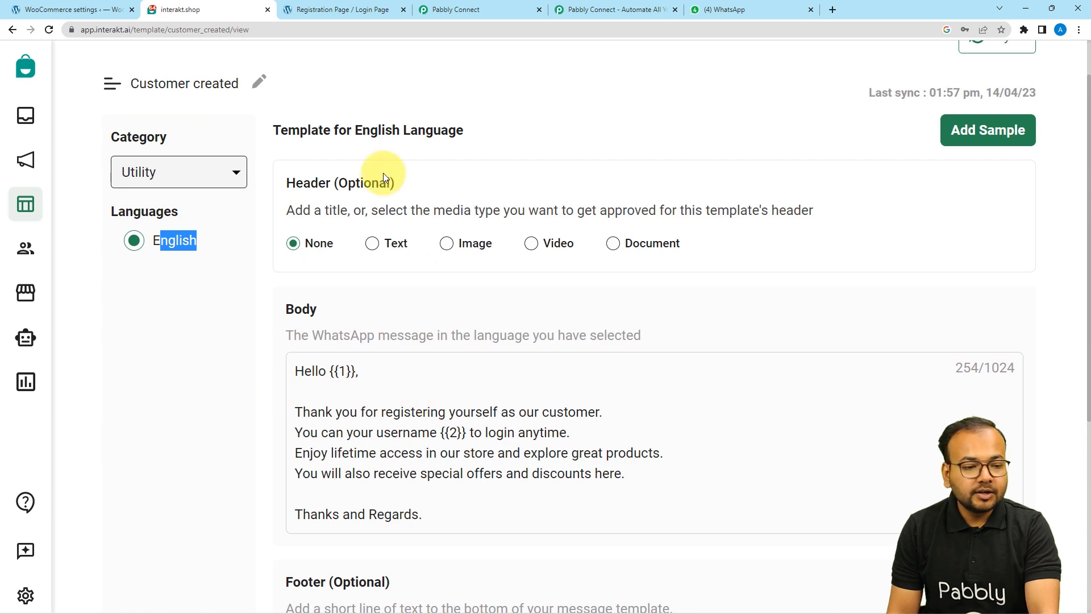
left_click(436, 10)
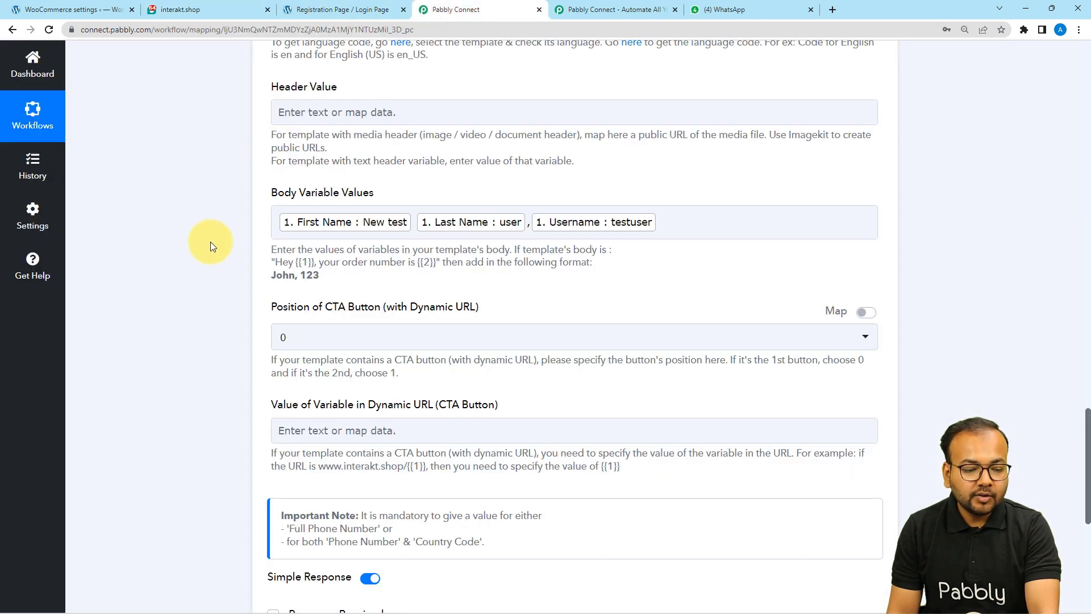